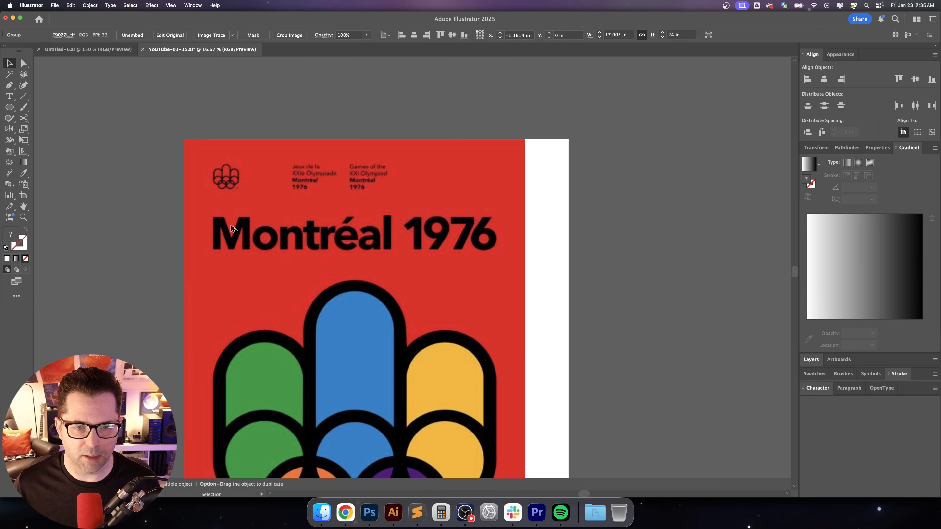
# Align the poster image to the artboard's left edge
pyautogui.scroll(-1, 296, 202)
pyautogui.click(402, 35)
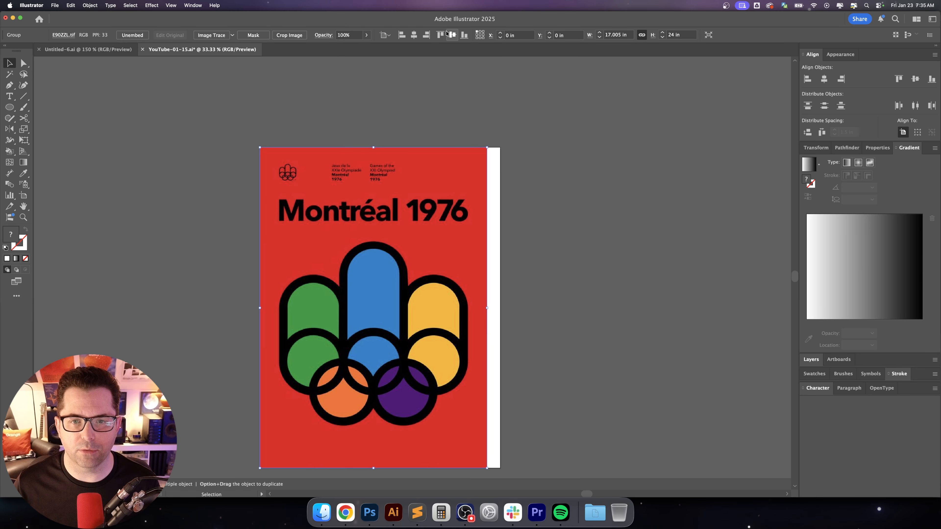
pyautogui.scroll(-3, 524, 138)
pyautogui.scroll(-1, 525, 139)
pyautogui.scroll(1, 461, 189)
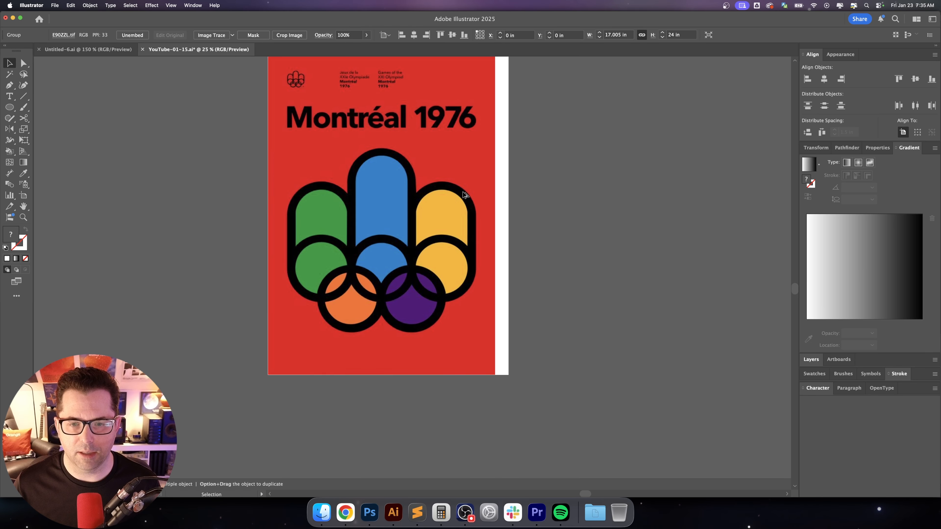
# Narrow the artboard to the poster image's right edge and set its width to 17 in
pyautogui.moveTo(500, 170); pyautogui.dragTo(519, 214)
pyautogui.click(521, 208)
pyautogui.hotkey('shift', 'o')
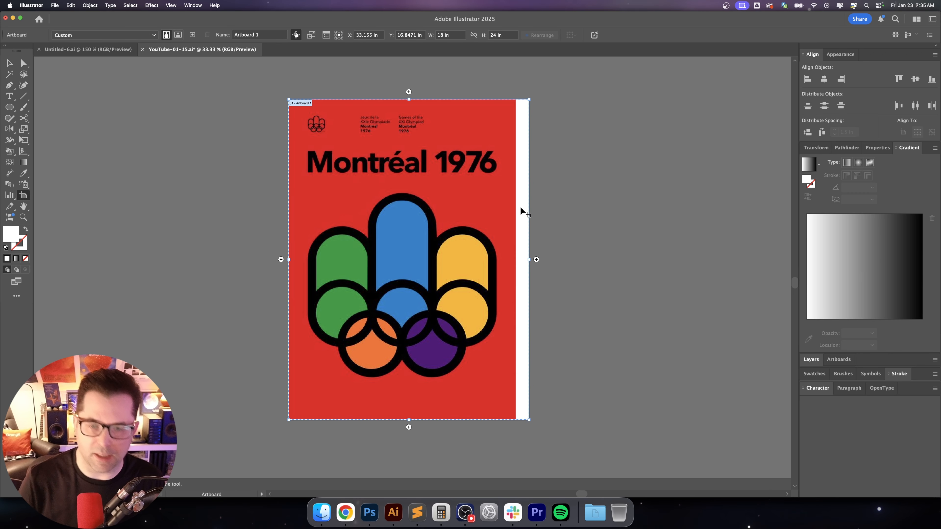
pyautogui.moveTo(530, 260); pyautogui.dragTo(517, 262)
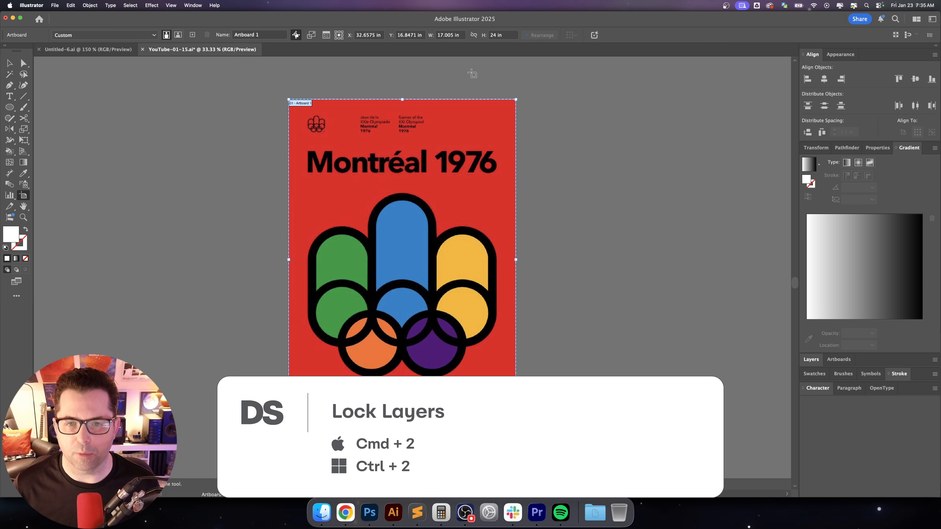
pyautogui.tripleClick(458, 36)
pyautogui.write('17')
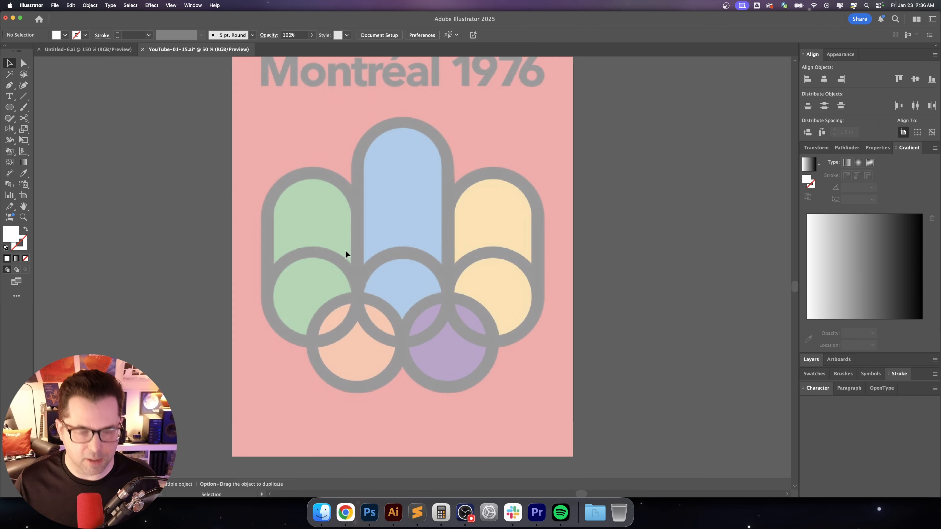
# Draw a circle about 4.77 in wide with a white stroke and no fill, centred on the lower green ring
pyautogui.press('space')
pyautogui.scroll(-2, 342, 278)
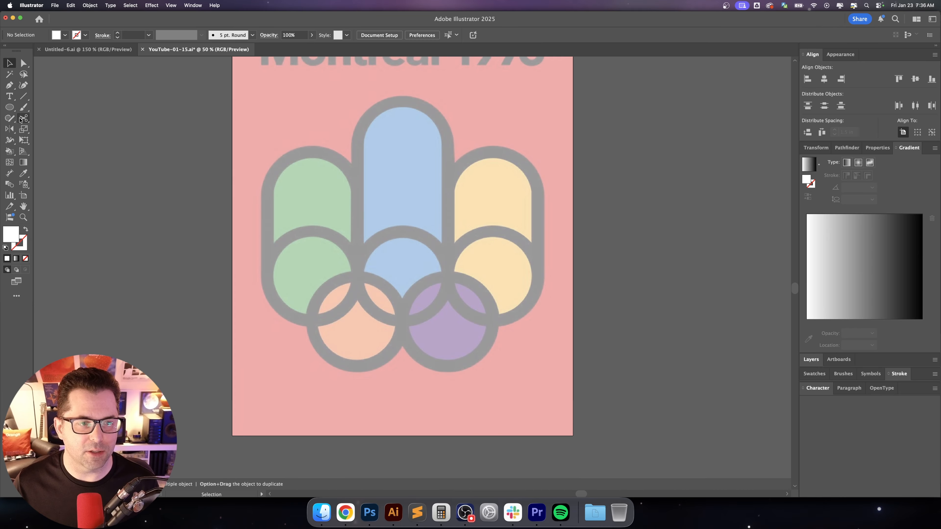
pyautogui.click(10, 108)
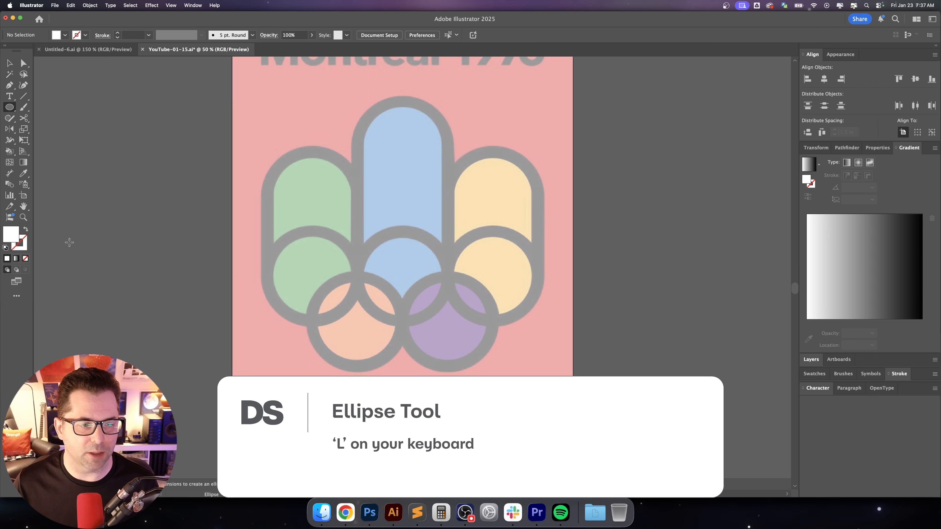
pyautogui.hotkey('shift', 'x')
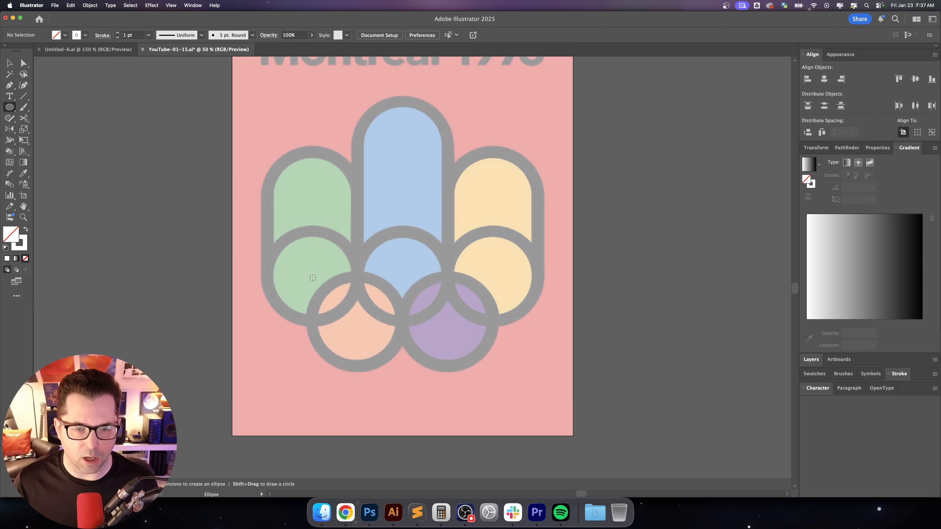
pyautogui.moveTo(312, 277); pyautogui.dragTo(359, 324)
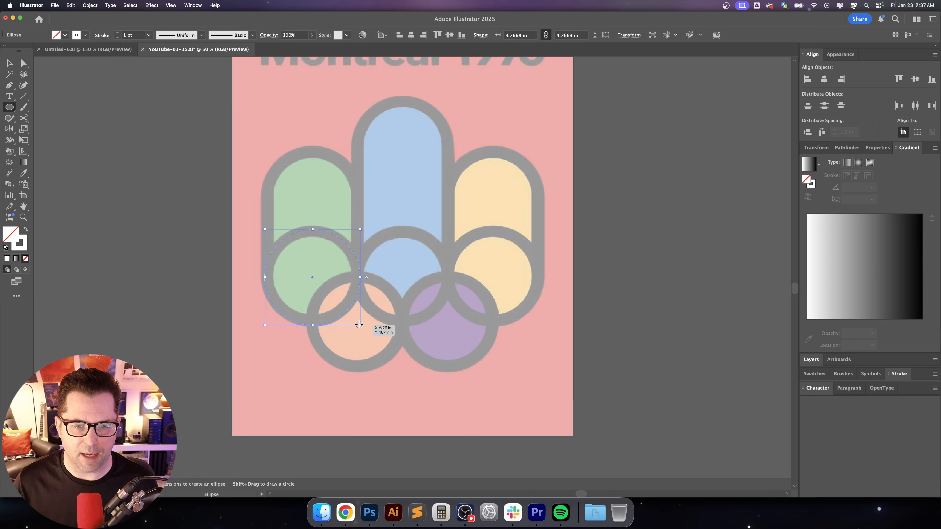
pyautogui.press('v')
# Thicken the circle's stroke to 40 pt to approximate the reference ring's line weight
pyautogui.scroll(1, 330, 256)
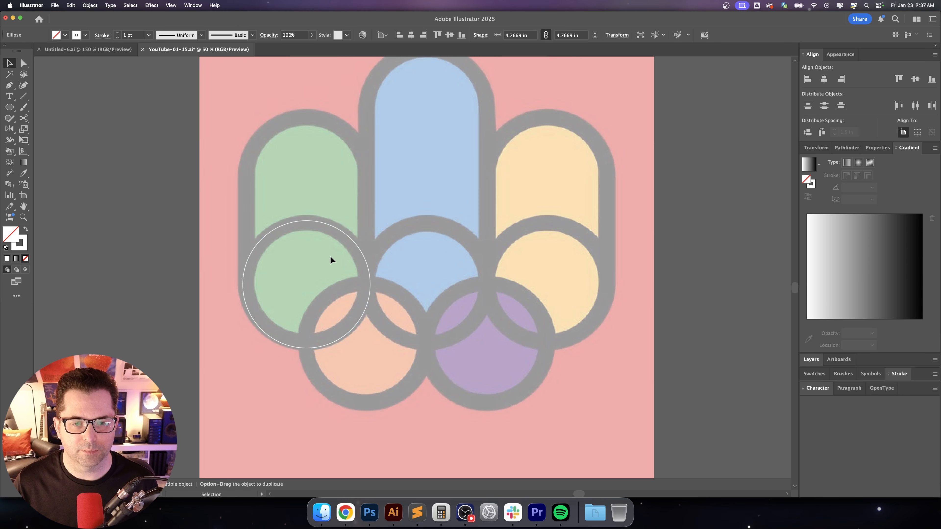
pyautogui.scroll(2, 330, 256)
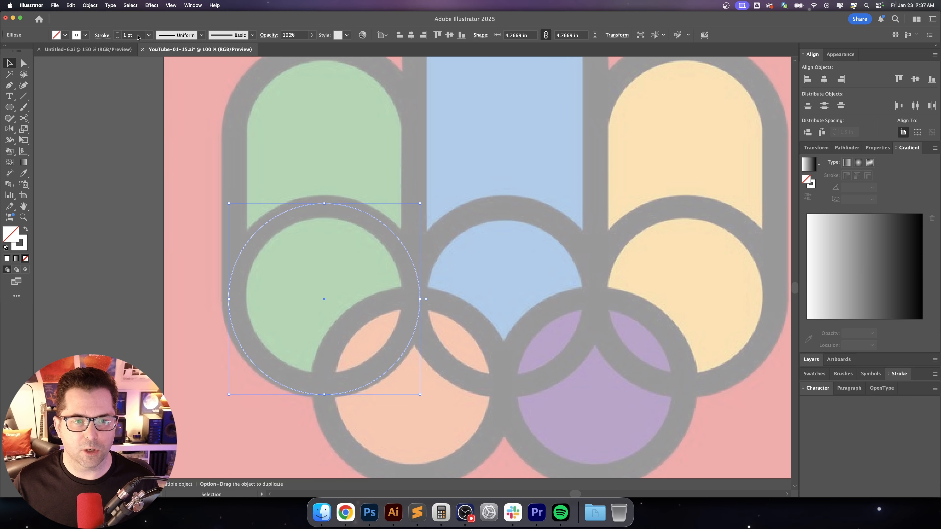
pyautogui.click(138, 36)
pyautogui.write('20')
pyautogui.press('Return')
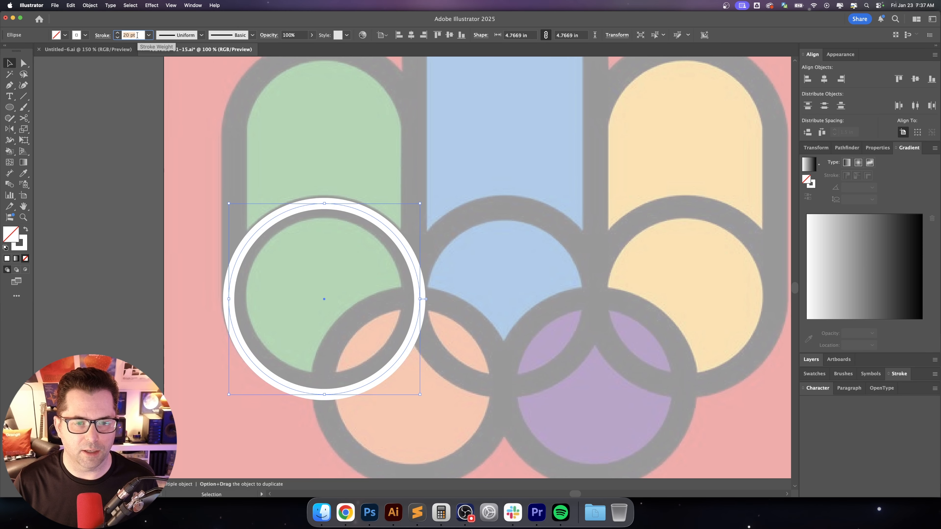
pyautogui.hotkey('shift', 'Up')
pyautogui.hotkey('shift', 'Up')
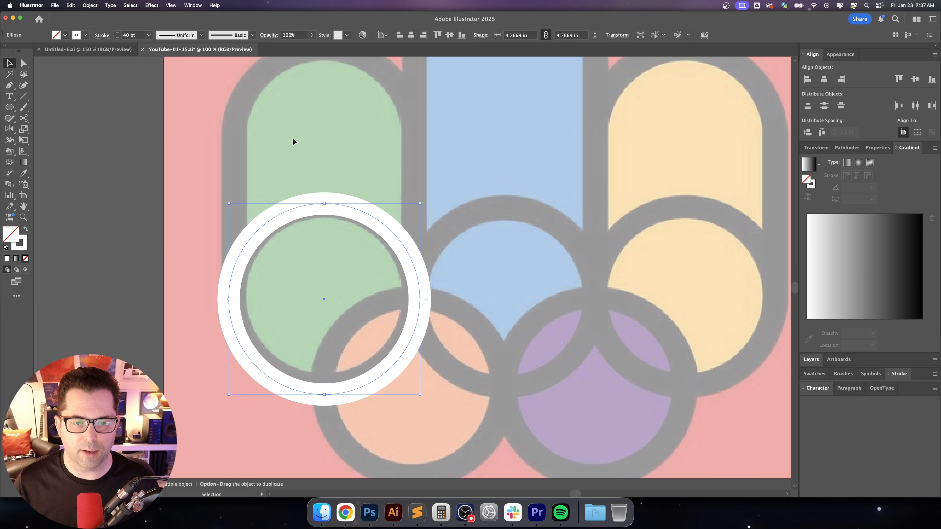
# Reposition the circle and scale it proportionally to about 4.46 in so it matches the lower green ring
pyautogui.moveTo(370, 216); pyautogui.dragTo(370, 220)
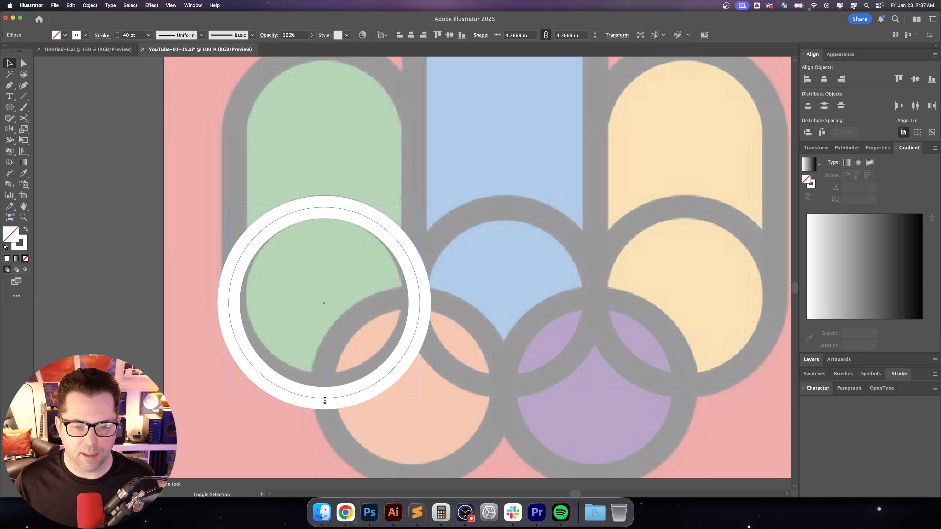
pyautogui.moveTo(325, 399); pyautogui.dragTo(324, 387)
pyautogui.click(366, 356)
pyautogui.moveTo(365, 355); pyautogui.dragTo(273, 331)
pyautogui.click(247, 187)
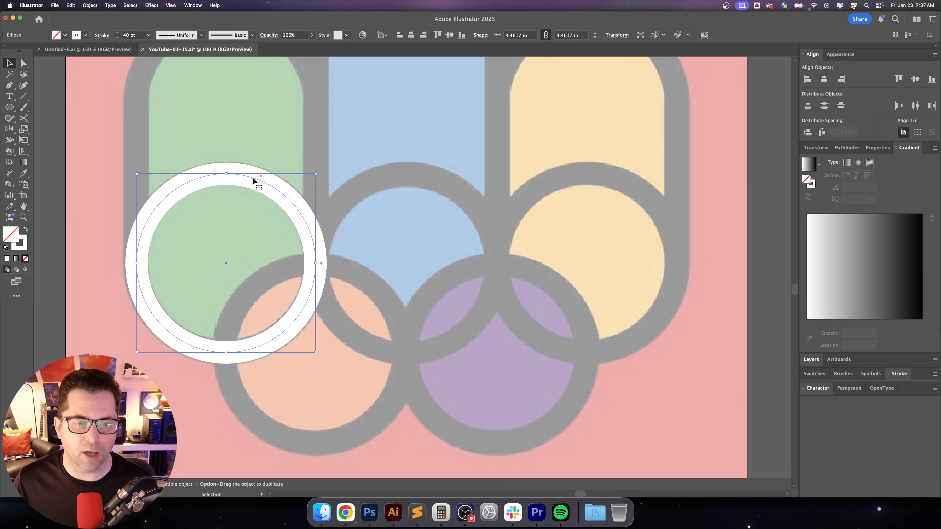
# Duplicate the circle horizontally onto the blue ring, and repeat the transformation to place another copy on the yellow ring
pyautogui.moveTo(256, 177); pyautogui.dragTo(434, 192)
pyautogui.moveTo(495, 248); pyautogui.dragTo(376, 229)
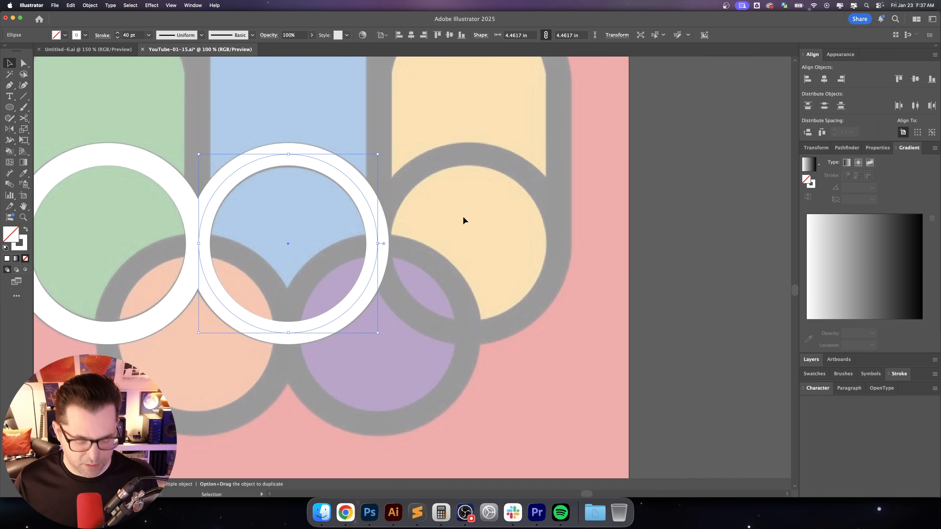
pyautogui.press('super+d')
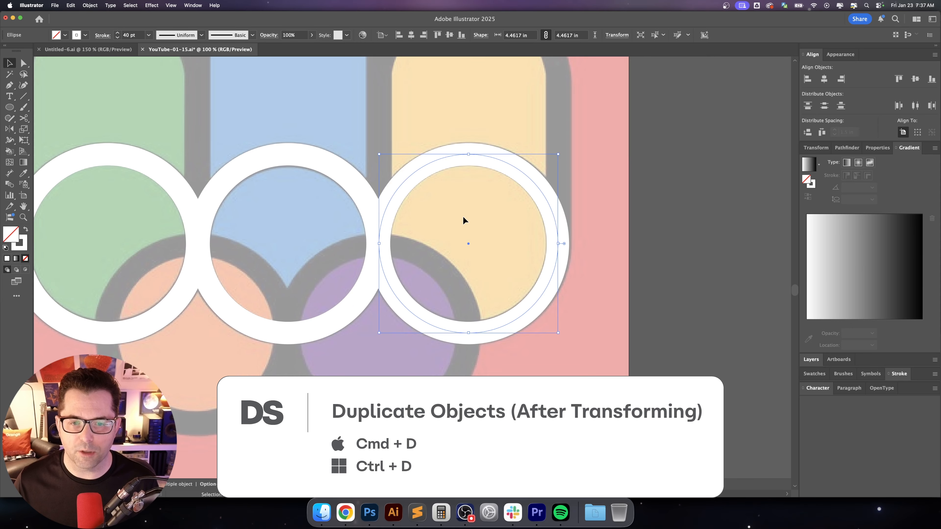
# Copy circles down onto the orange and purple rings to complete the five interlocking rings
pyautogui.click(361, 357)
pyautogui.moveTo(356, 370); pyautogui.dragTo(471, 309)
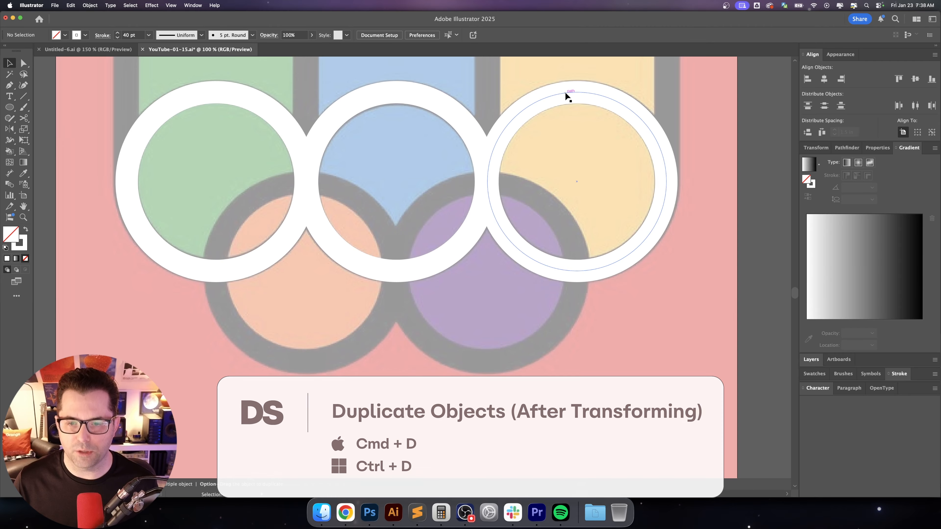
pyautogui.moveTo(566, 95); pyautogui.dragTo(498, 222)
pyautogui.hscroll(3, 318, 223)
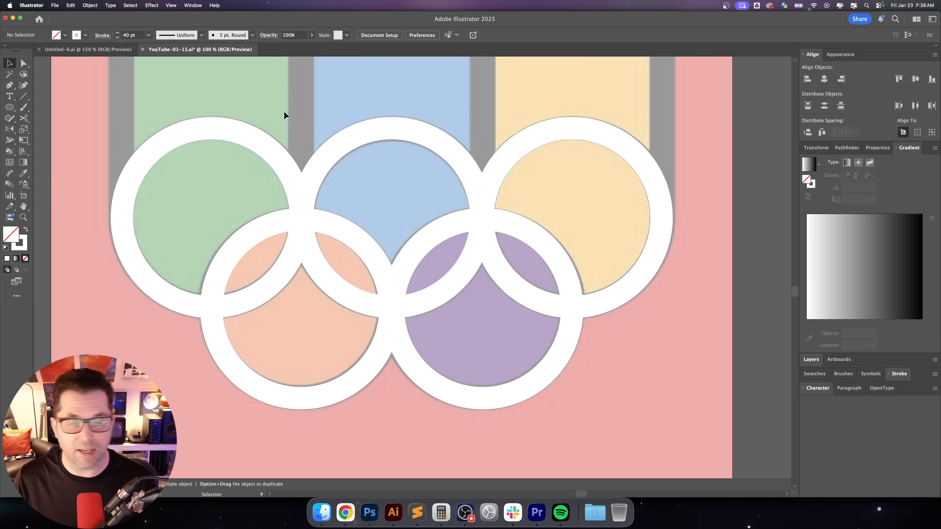
# Distribute the green, orange and blue circles with equal horizontal spacing, and do the same for the blue, purple and yellow circles
pyautogui.moveTo(216, 94); pyautogui.dragTo(274, 174)
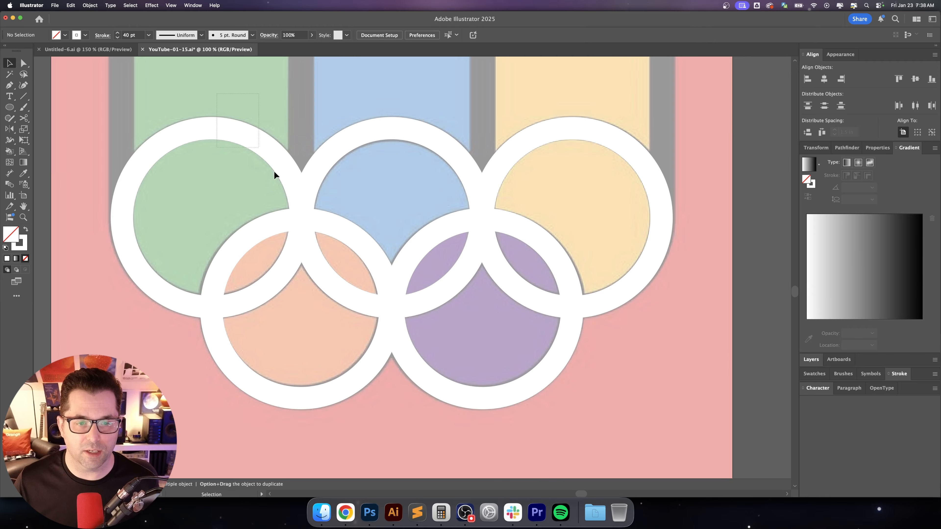
pyautogui.moveTo(331, 273); pyautogui.dragTo(340, 294)
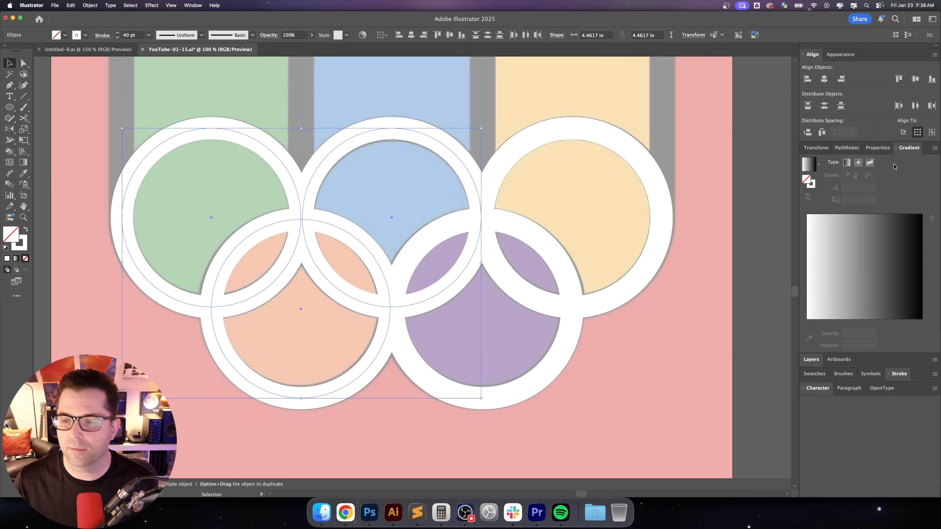
pyautogui.click(822, 132)
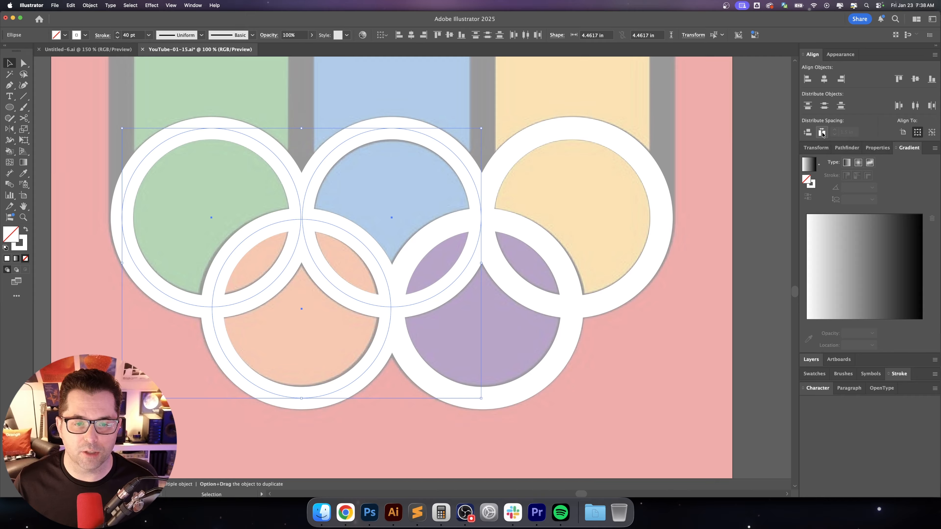
pyautogui.click(307, 96)
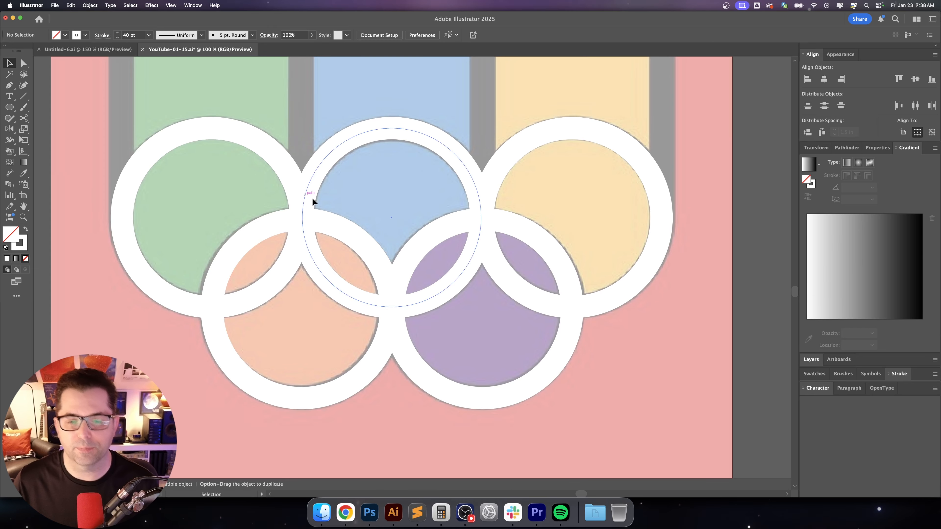
pyautogui.moveTo(534, 308); pyautogui.dragTo(543, 311)
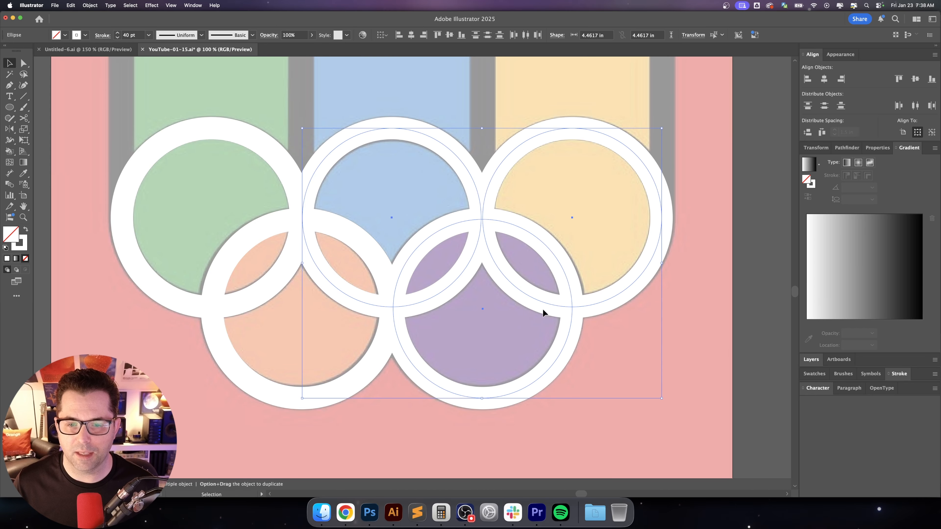
pyautogui.press('super+shift+a')
# Set the stroke colour of all five circles to black, hex 000000
pyautogui.press('super+minus')
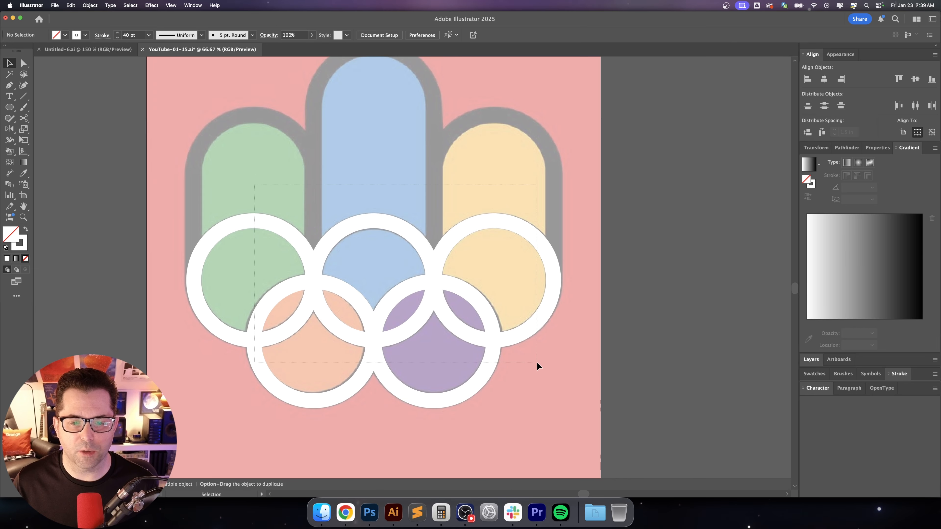
pyautogui.moveTo(538, 366); pyautogui.dragTo(538, 366)
pyautogui.click(21, 245)
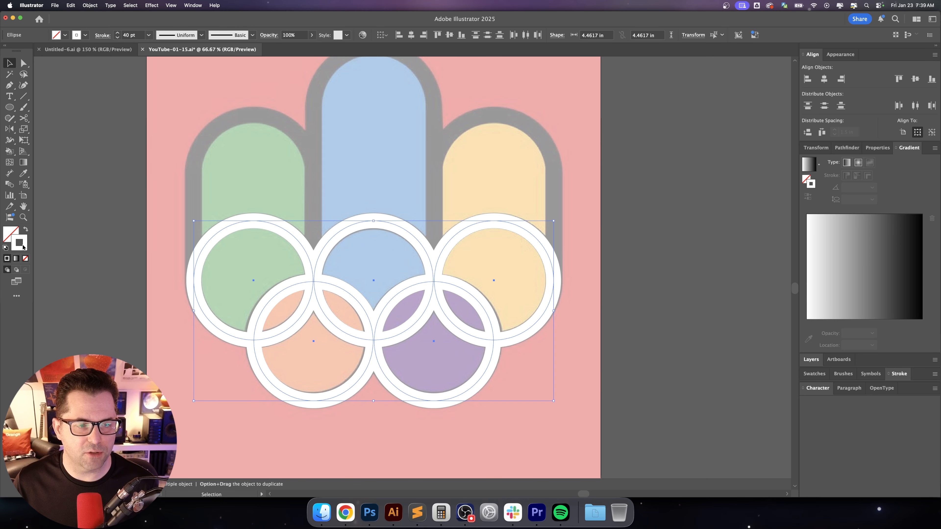
pyautogui.doubleClick(22, 246)
pyautogui.write('000000')
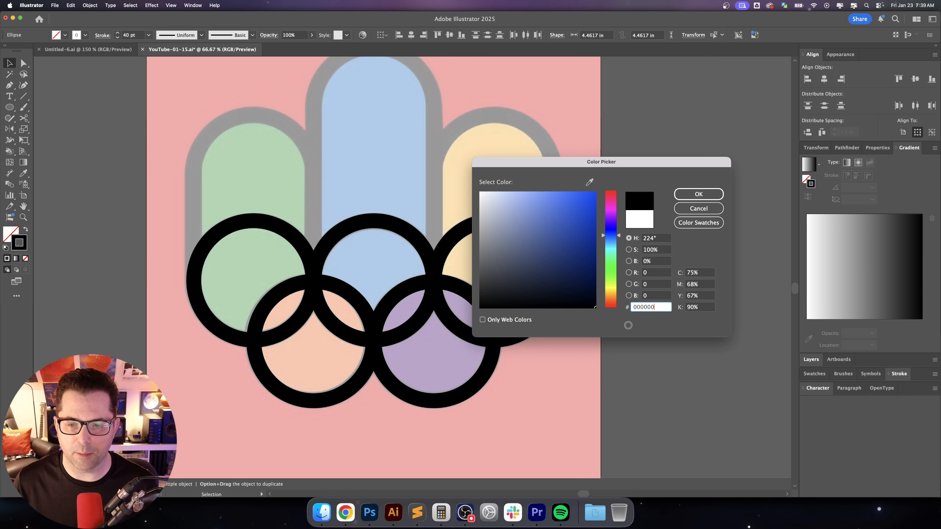
pyautogui.click(693, 195)
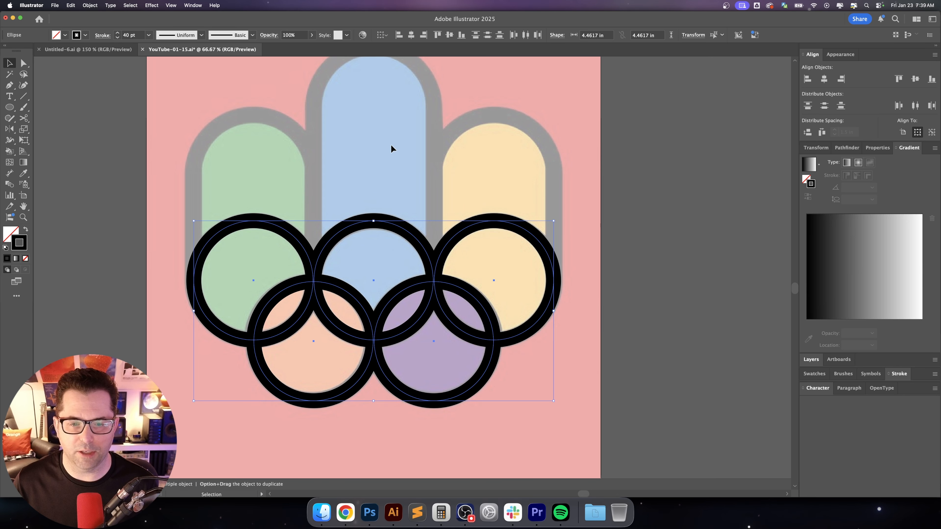
pyautogui.click(389, 150)
pyautogui.moveTo(385, 159); pyautogui.dragTo(403, 125)
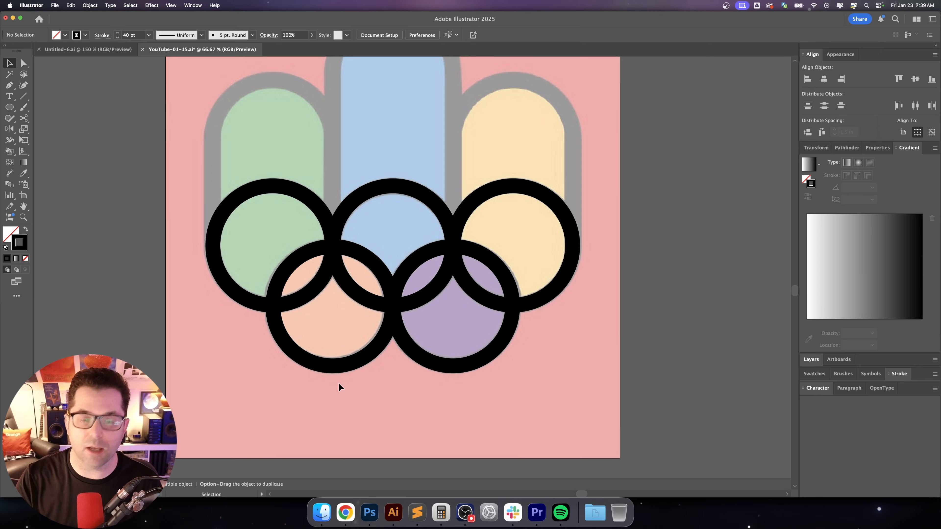
# Fill the circle over the reference's orange ring with the orange swatch
pyautogui.click(354, 360)
pyautogui.press('x')
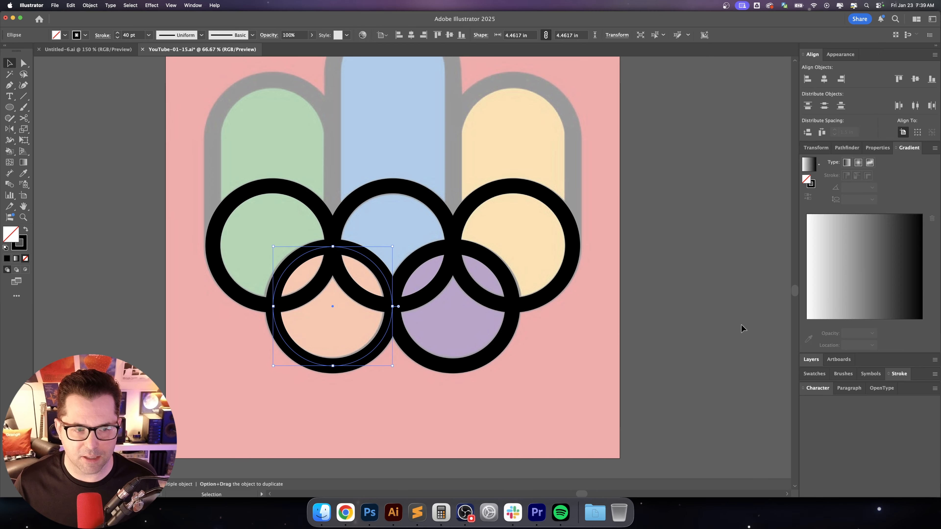
pyautogui.click(817, 374)
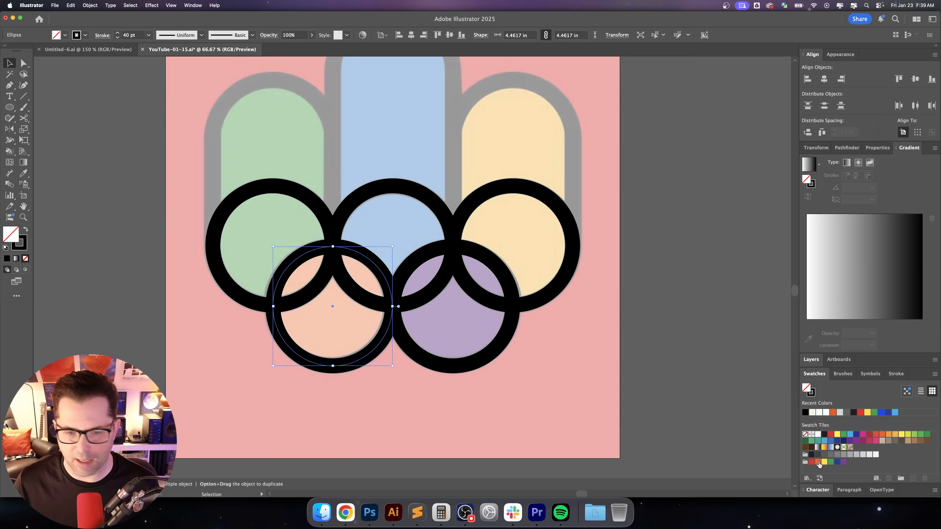
pyautogui.click(817, 463)
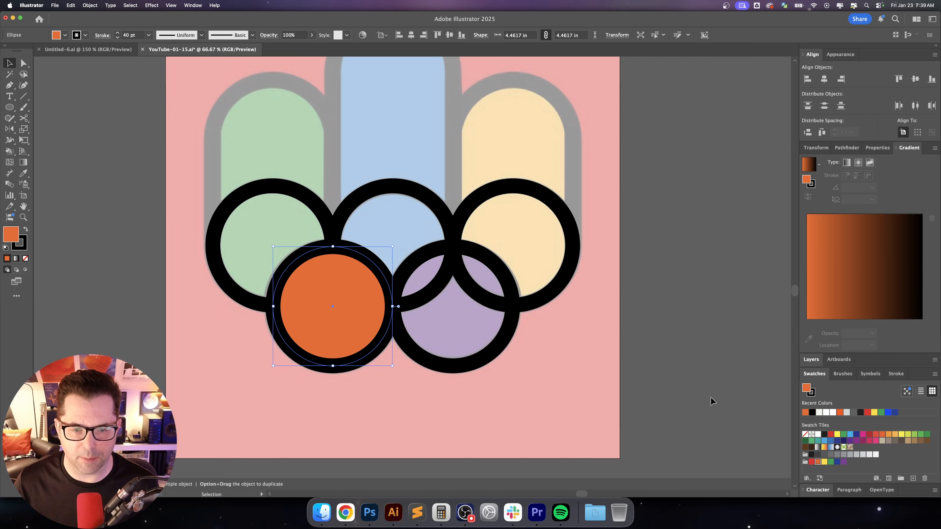
# Fill the circle over the reference's purple ring with the purple swatch
pyautogui.click(462, 339)
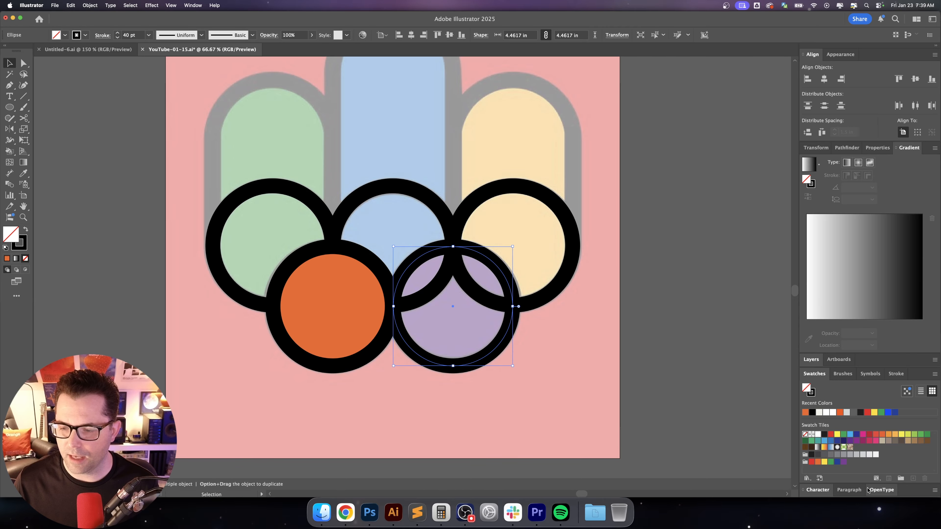
pyautogui.click(844, 462)
pyautogui.click(484, 411)
pyautogui.hscroll(2, 484, 410)
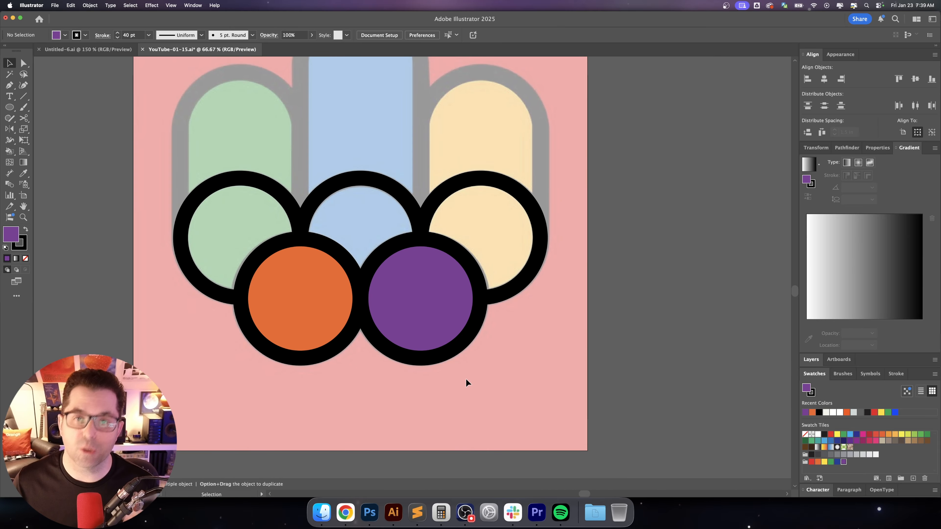
# Send the orange and purple circles to the back, and bring them forward one level above the reference image
pyautogui.click(422, 311)
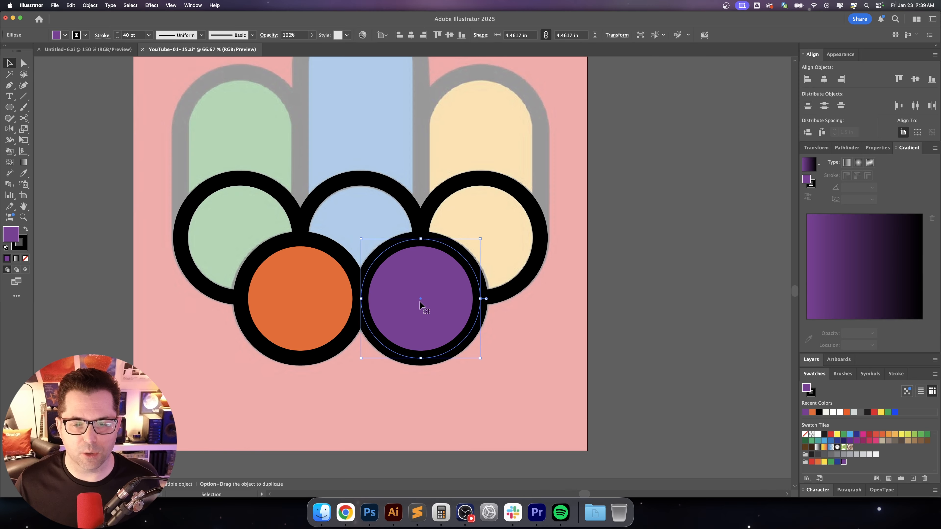
pyautogui.keyDown('shift'); pyautogui.click(293, 314); pyautogui.keyUp('shift')
pyautogui.click(90, 5)
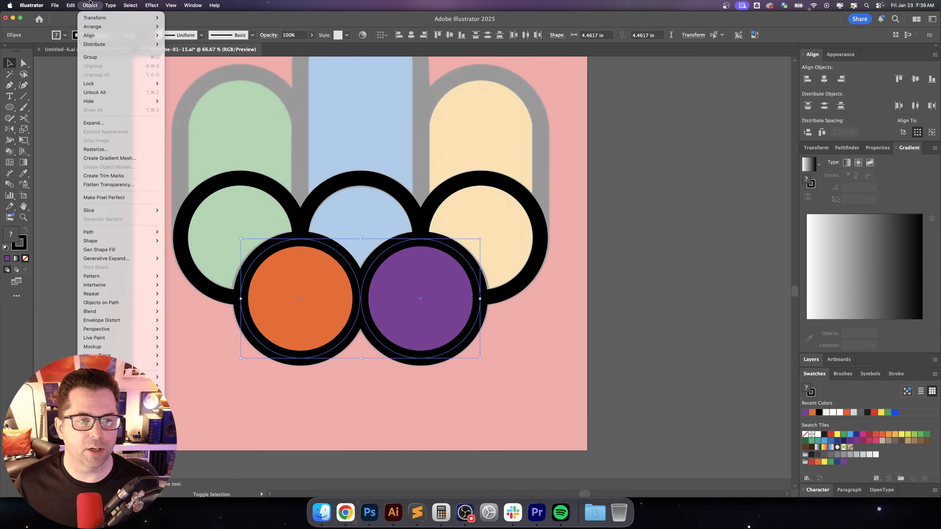
pyautogui.moveTo(97, 26)
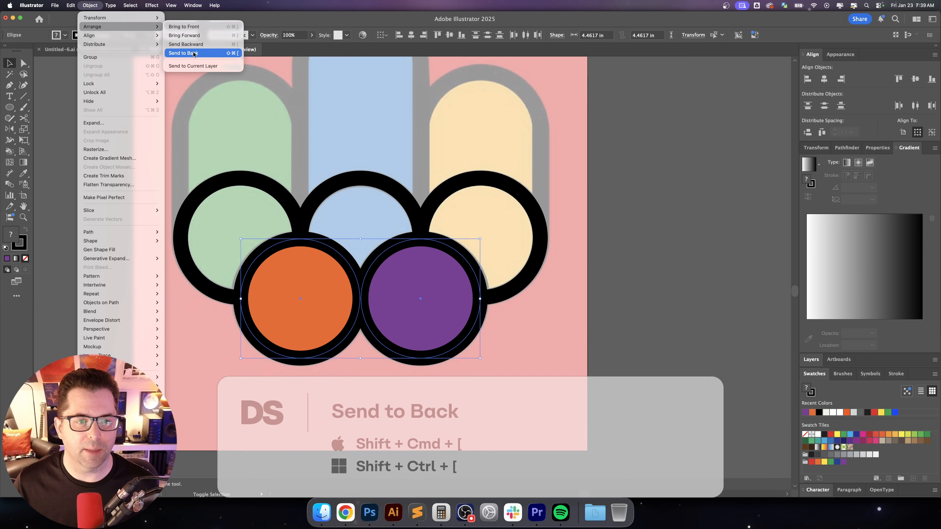
pyautogui.click(184, 53)
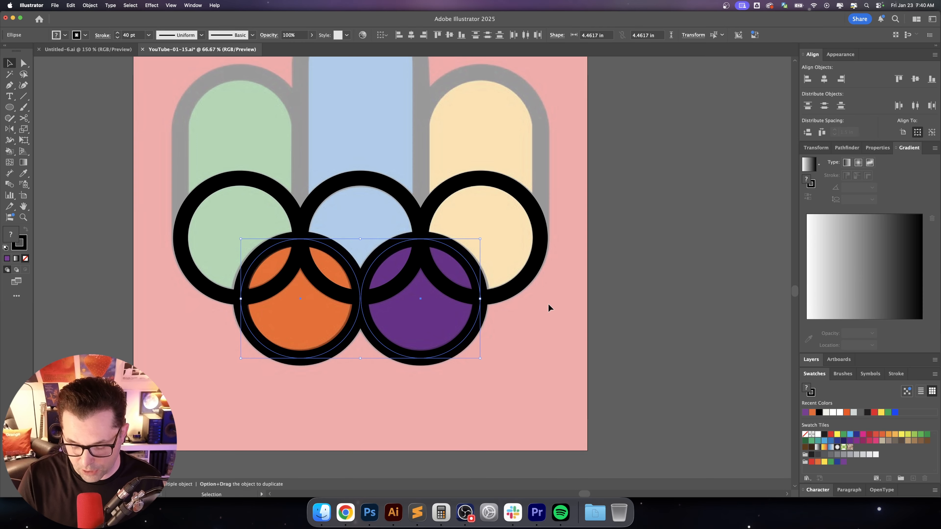
pyautogui.press('a')
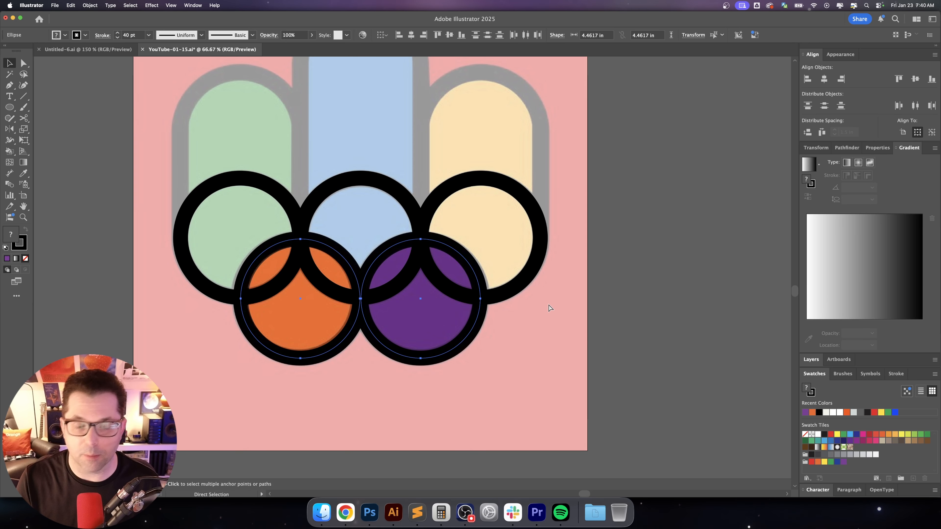
pyautogui.press('super+bracketright')
pyautogui.press('v')
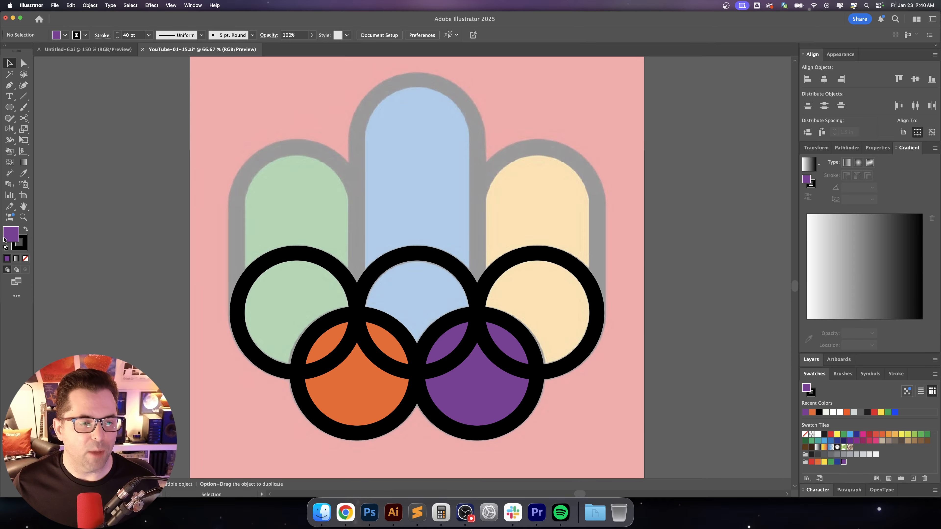
# Draw an unfilled rectangle about 4.46 × 6.19 in over the reference's green column, from the ring's centre up to the column's top
pyautogui.click(26, 259)
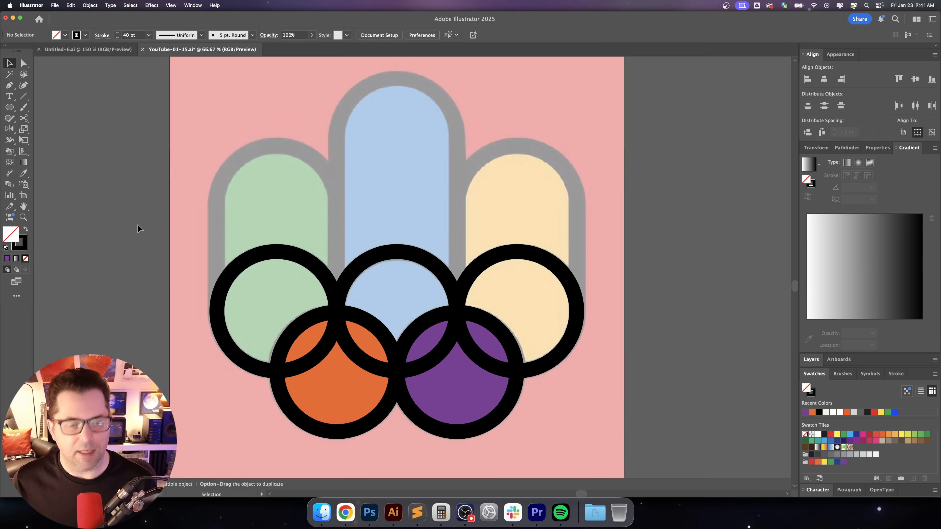
pyautogui.press('m')
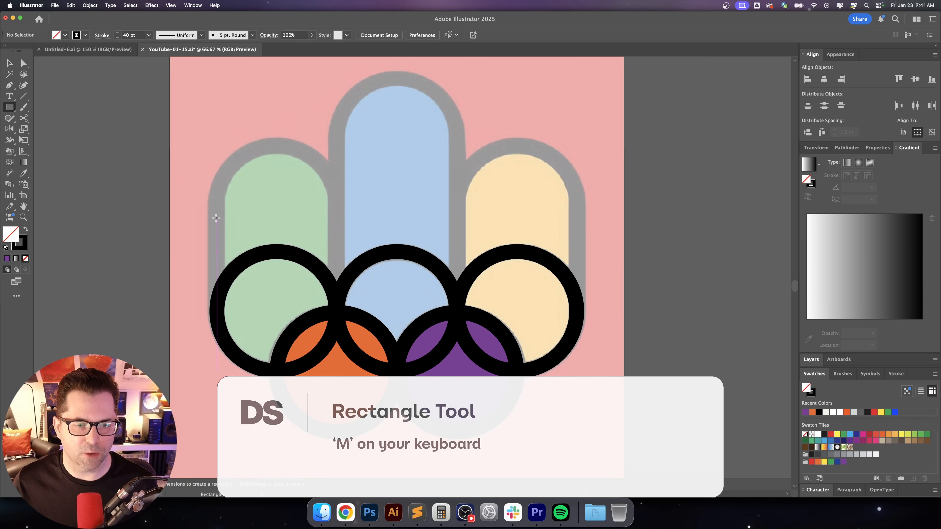
pyautogui.moveTo(216, 218); pyautogui.dragTo(336, 270)
pyautogui.press('v')
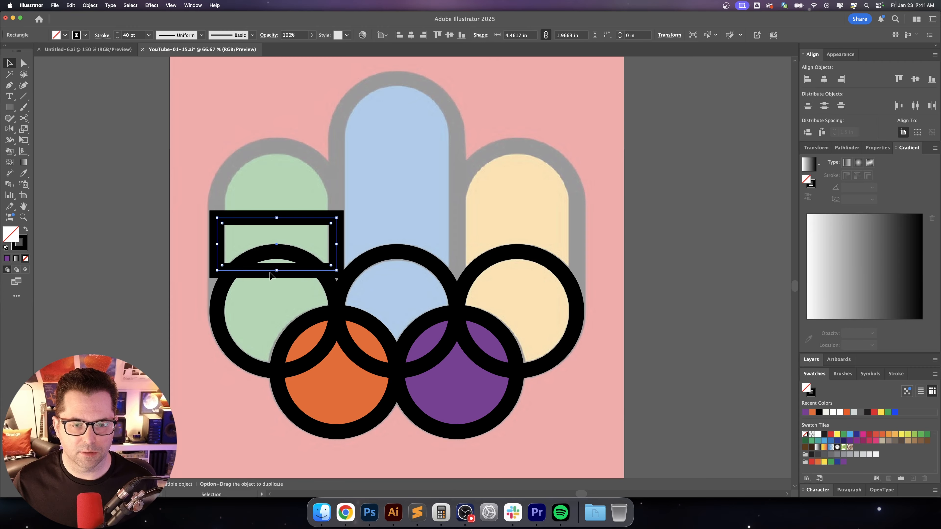
pyautogui.moveTo(278, 271); pyautogui.dragTo(276, 314)
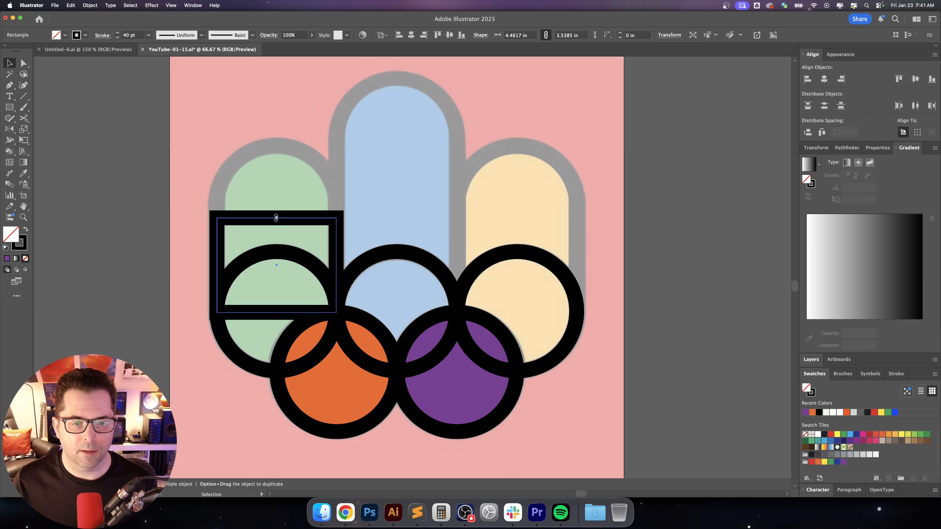
pyautogui.moveTo(275, 217); pyautogui.dragTo(274, 148)
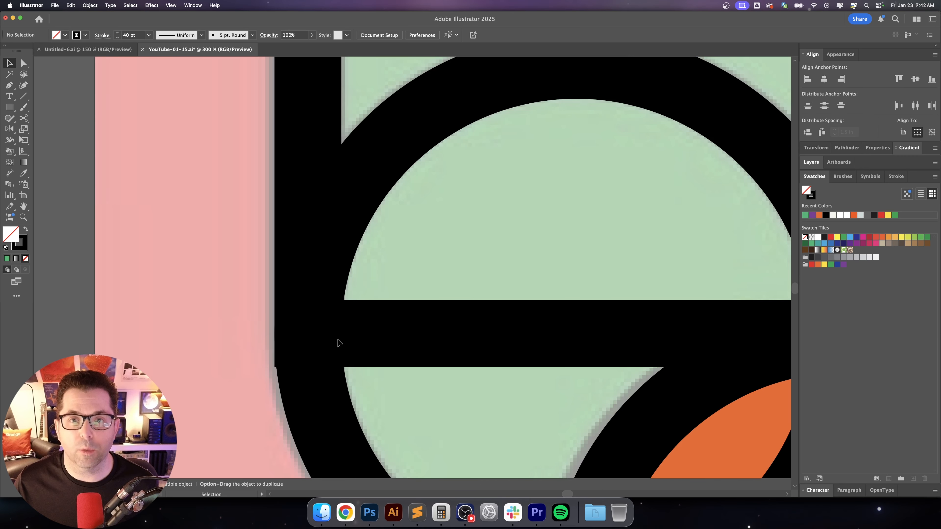
# Fill the rectangle over the reference's green column with the green swatch
pyautogui.scroll(-2, 314, 361)
pyautogui.scroll(-2, 315, 361)
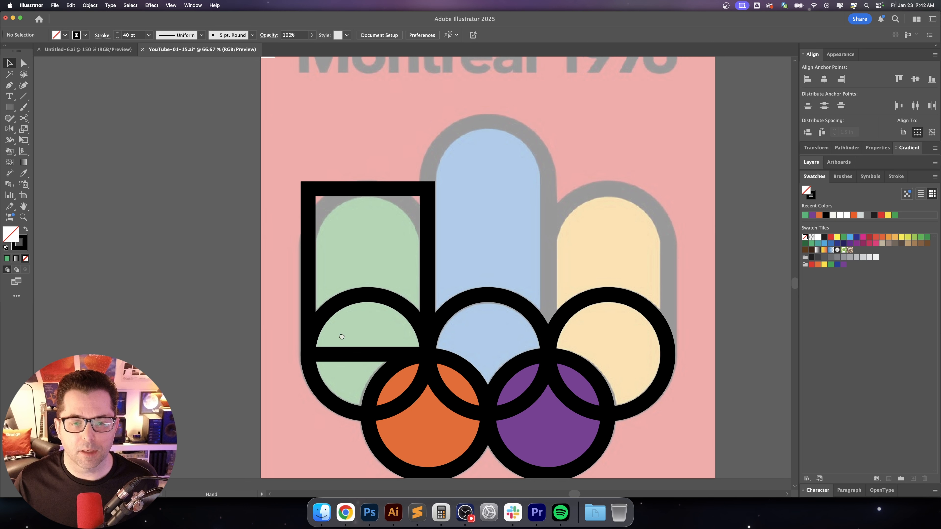
pyautogui.hscroll(3, 339, 335)
pyautogui.scroll(-1, 206, 193)
pyautogui.click(335, 225)
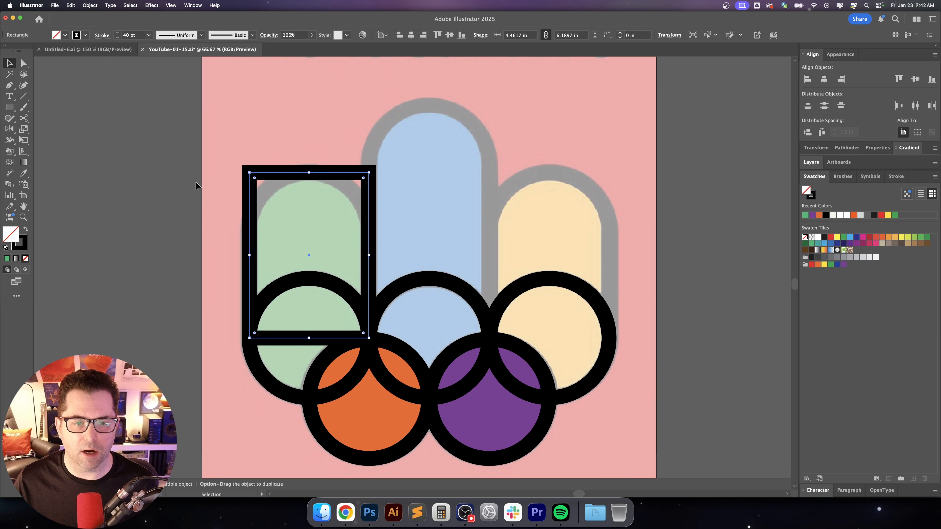
pyautogui.scroll(-1, 296, 226)
pyautogui.hscroll(-1, 297, 226)
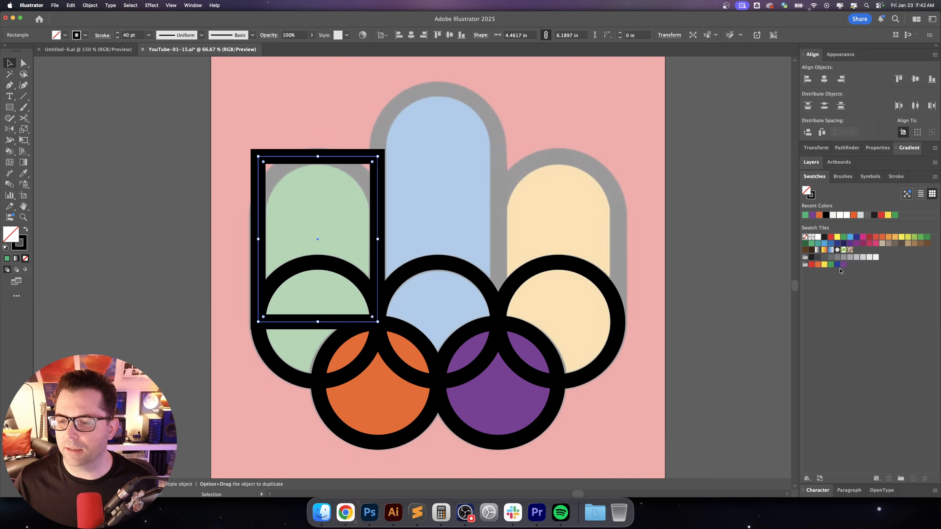
pyautogui.click(811, 244)
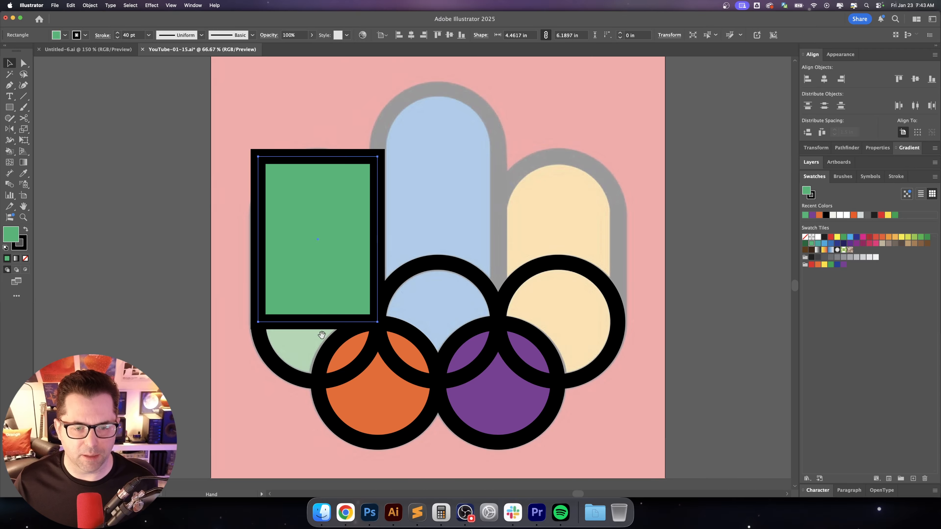
# Sample the rectangle's green with the Eyedropper onto the circle at the base of that column
pyautogui.hscroll(-2, 375, 317)
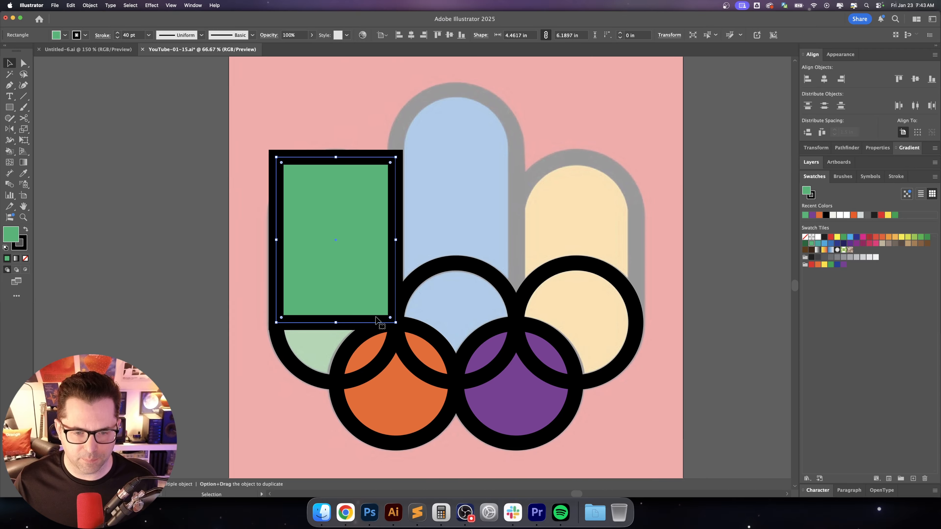
pyautogui.click(306, 374)
pyautogui.press('i')
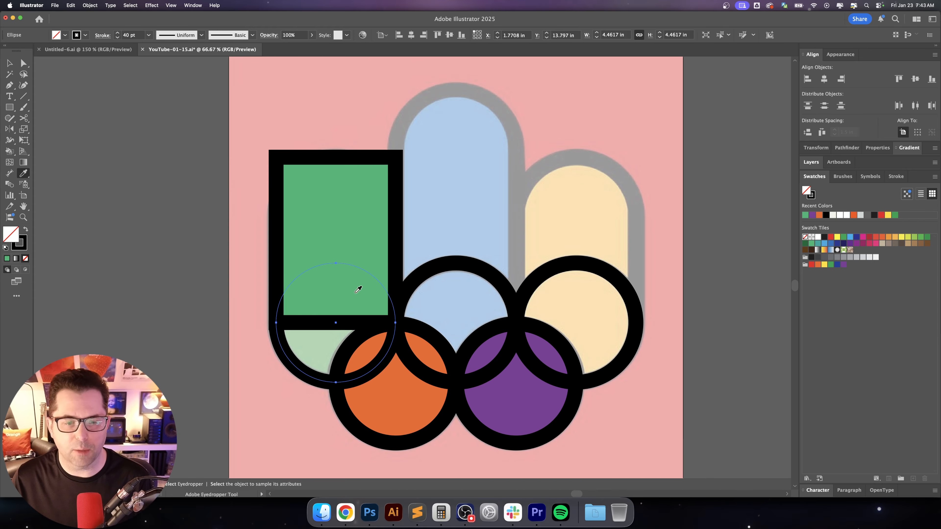
pyautogui.click(357, 223)
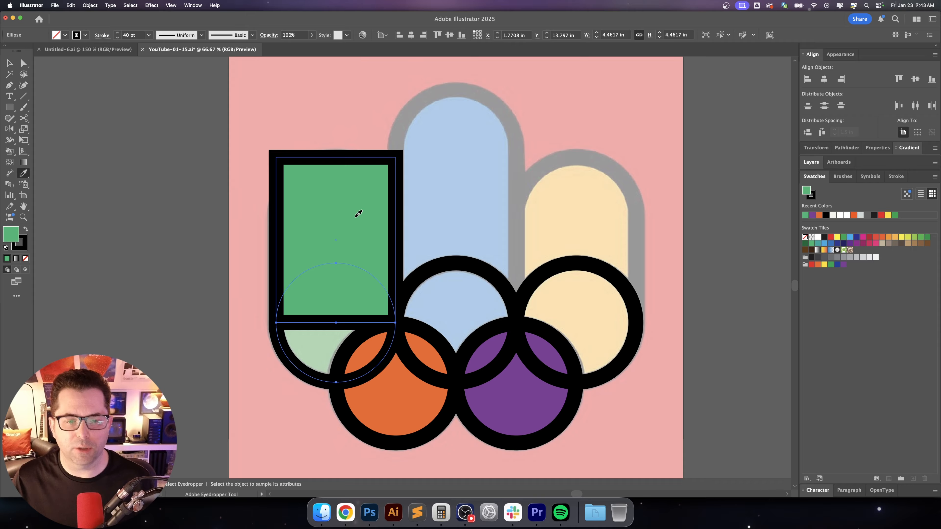
# Bring the green circle to the front of the artwork
pyautogui.click(319, 368)
pyautogui.click(97, 5)
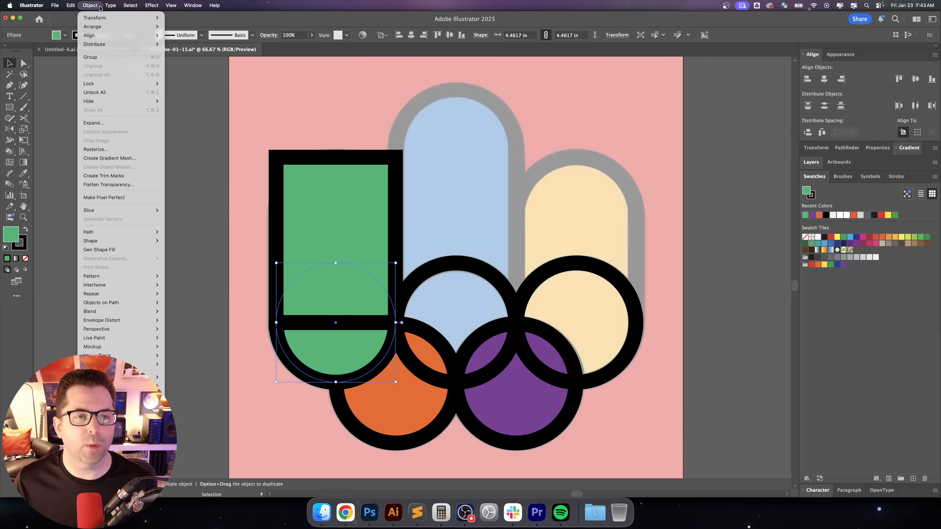
pyautogui.moveTo(122, 26)
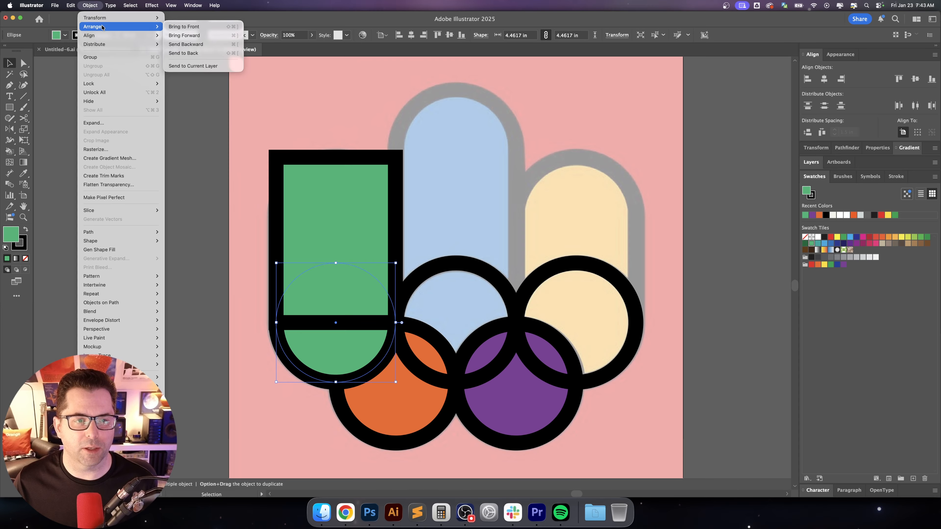
pyautogui.click(177, 26)
pyautogui.click(461, 206)
# Round the green rectangle's two top corners fully so they form the column's semicircular top
pyautogui.scroll(-2, 462, 206)
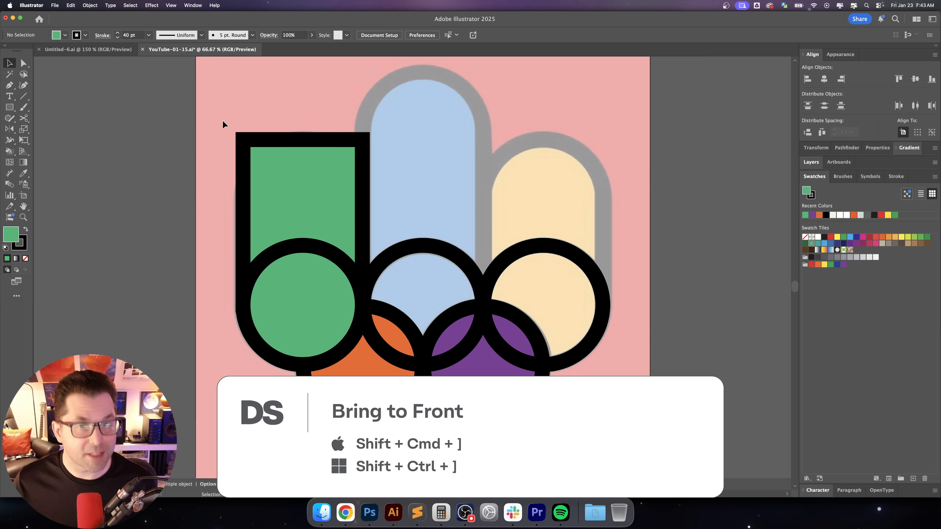
pyautogui.press('a')
pyautogui.click(354, 143)
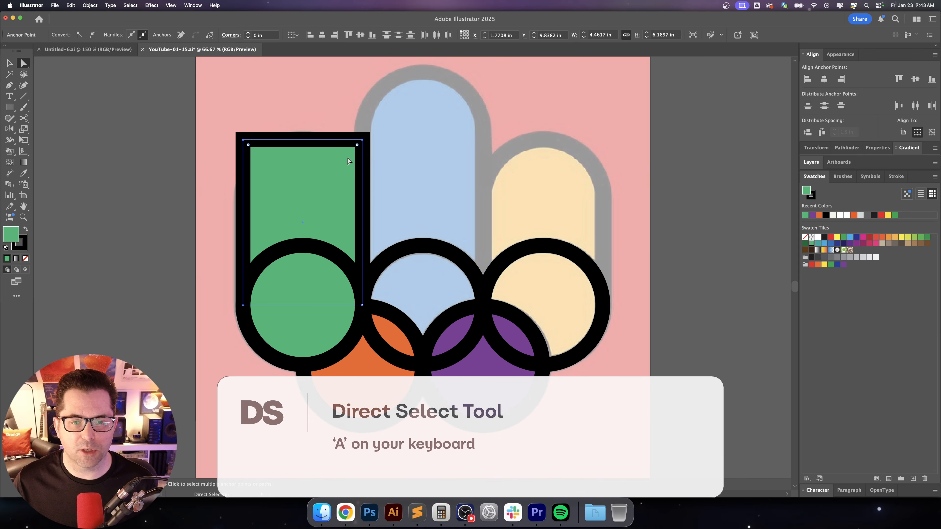
pyautogui.moveTo(357, 144); pyautogui.dragTo(341, 309)
pyautogui.click(410, 172)
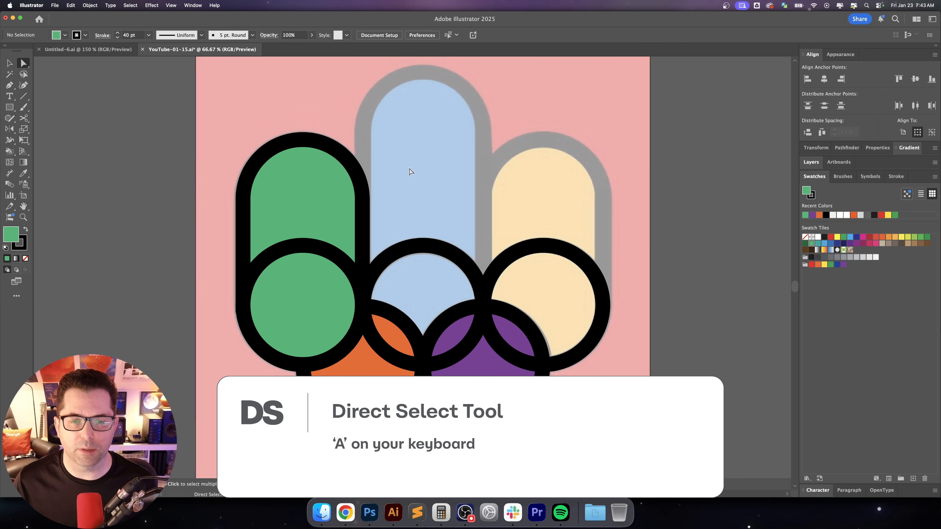
# Raise the bottom edge of the green column slightly above the circle's centre, making the column about 5.92 in high
pyautogui.scroll(-2, 403, 221)
pyautogui.press('v')
pyautogui.scroll(1, 329, 210)
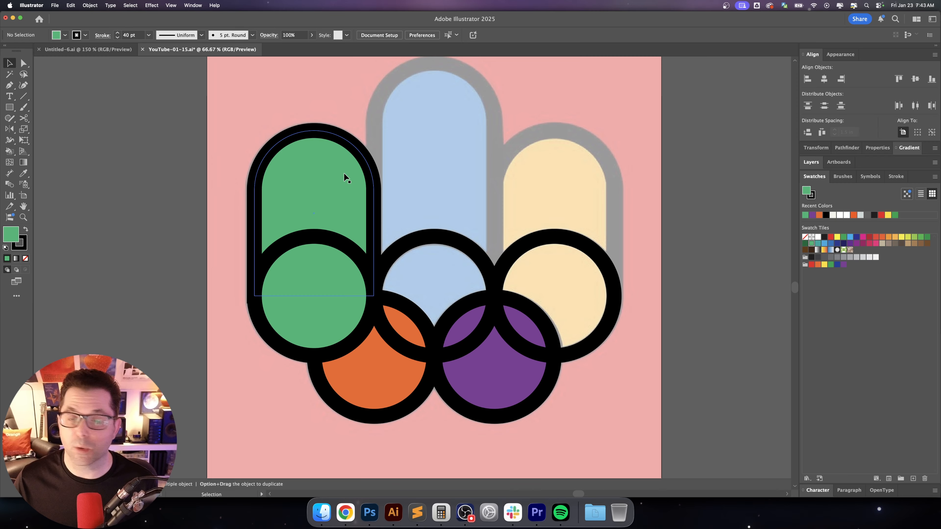
pyautogui.click(344, 174)
pyautogui.hscroll(-2, 358, 252)
pyautogui.scroll(6, 358, 251)
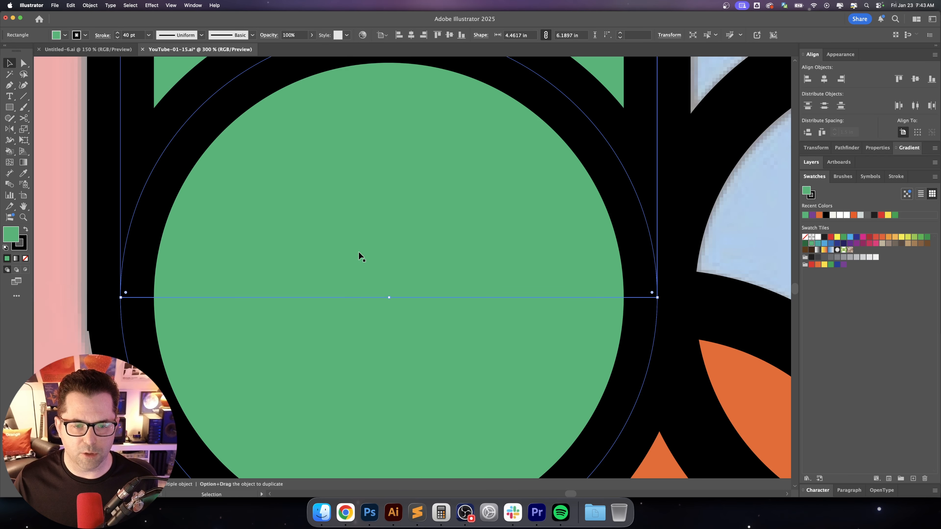
pyautogui.hscroll(-2, 358, 251)
pyautogui.scroll(-2, 358, 251)
pyautogui.moveTo(463, 242); pyautogui.dragTo(466, 208)
pyautogui.click(88, 263)
pyautogui.press('super+0')
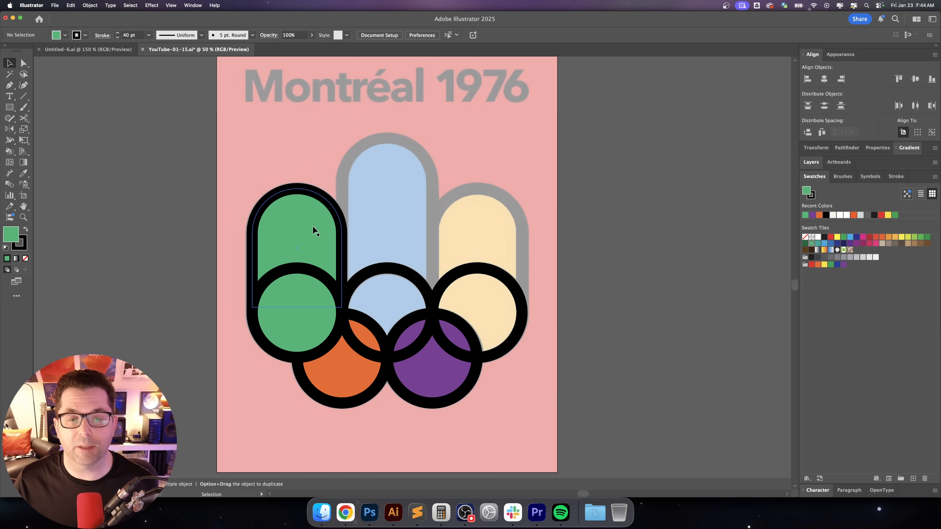
# Duplicate the green column over the reference's blue column and stretch the copy upward to about 8.48 in high
pyautogui.moveTo(309, 229); pyautogui.dragTo(398, 230)
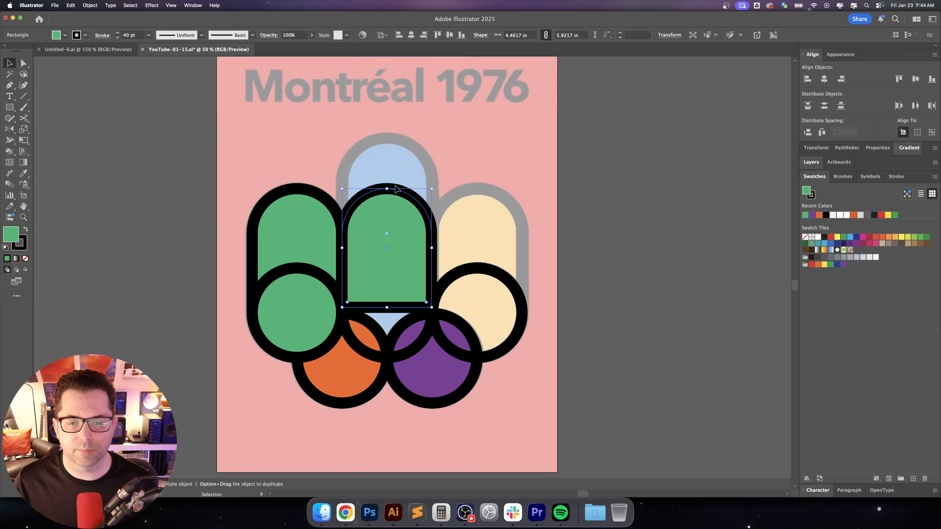
pyautogui.moveTo(387, 189); pyautogui.dragTo(391, 138)
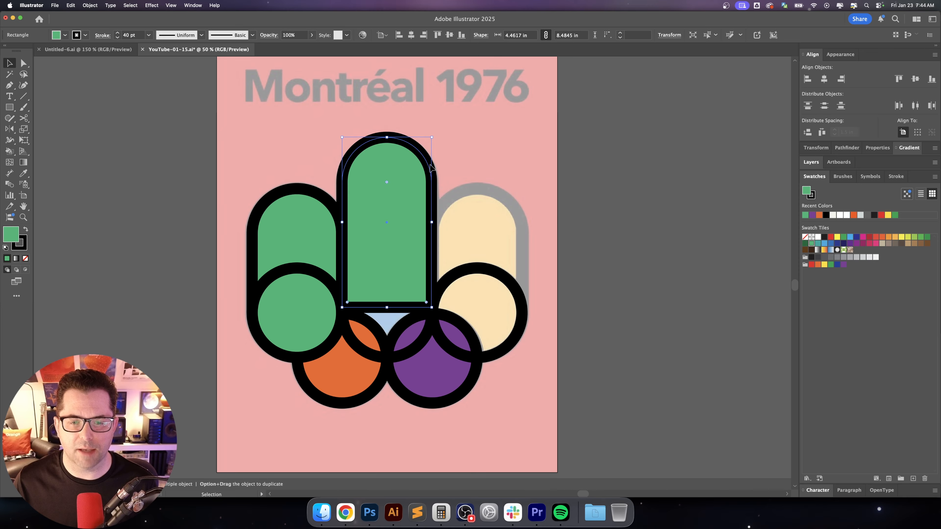
pyautogui.press('super+shift+a')
# Duplicate the shorter green column over the reference's yellow column and right-align it to the ring beneath, using that ring as key object
pyautogui.moveTo(490, 227); pyautogui.dragTo(491, 200)
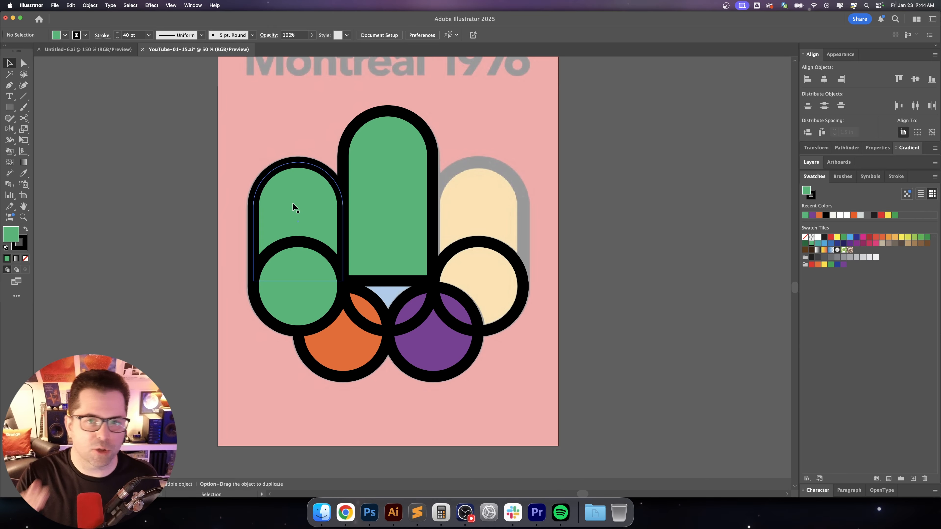
pyautogui.moveTo(292, 202); pyautogui.dragTo(473, 214)
pyautogui.keyDown('shift'); pyautogui.click(524, 301); pyautogui.keyUp('shift')
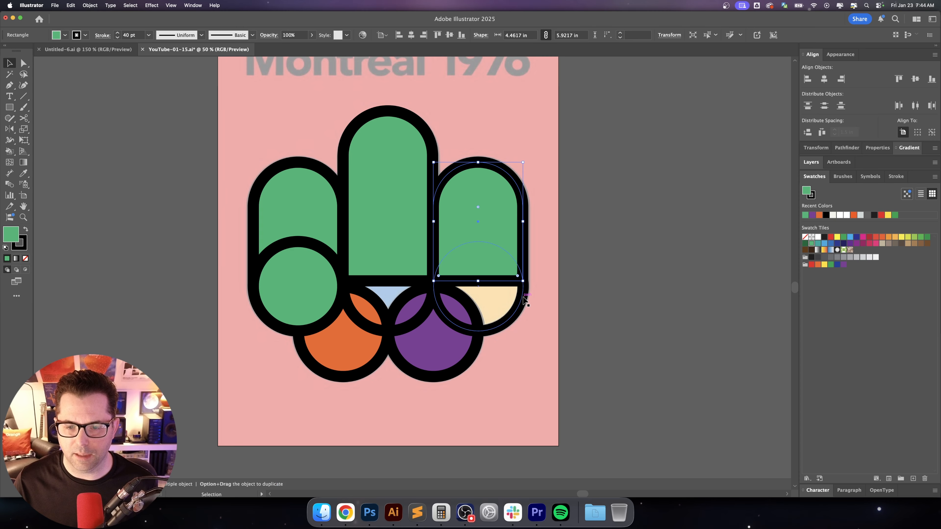
pyautogui.keyDown('shift'); pyautogui.click(516, 322); pyautogui.keyUp('shift')
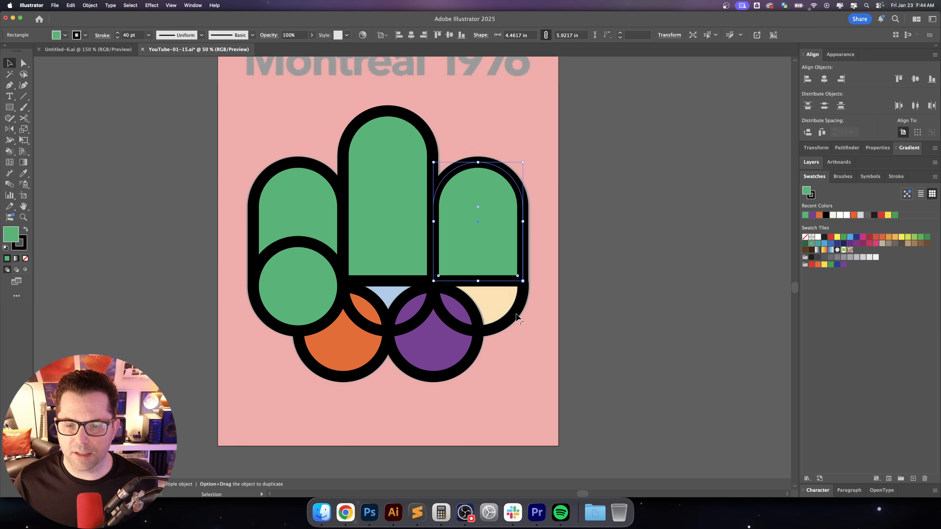
pyautogui.keyDown('shift'); pyautogui.click(518, 318); pyautogui.keyUp('shift')
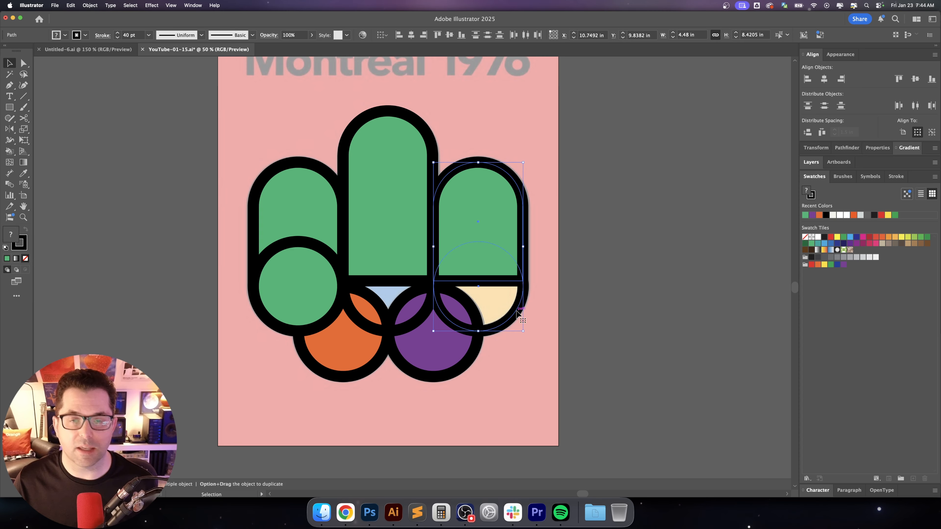
pyautogui.click(518, 314)
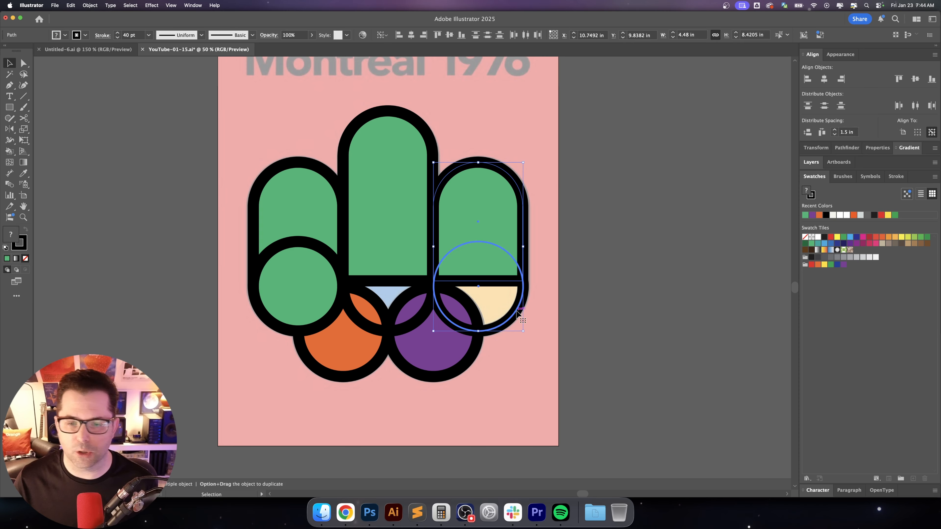
pyautogui.click(425, 36)
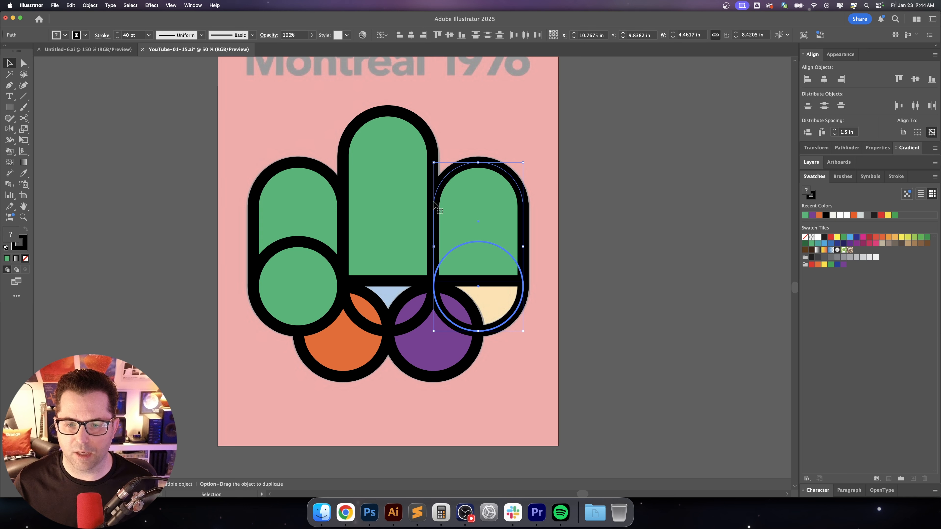
pyautogui.click(545, 275)
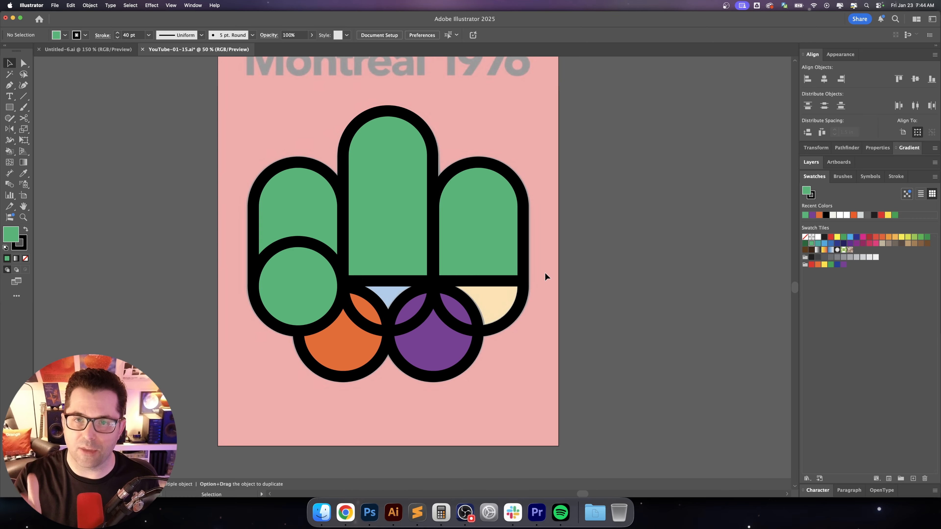
# Bring the two unfilled rings under the middle and yellow-reference columns to the front of the artwork
pyautogui.click(420, 318)
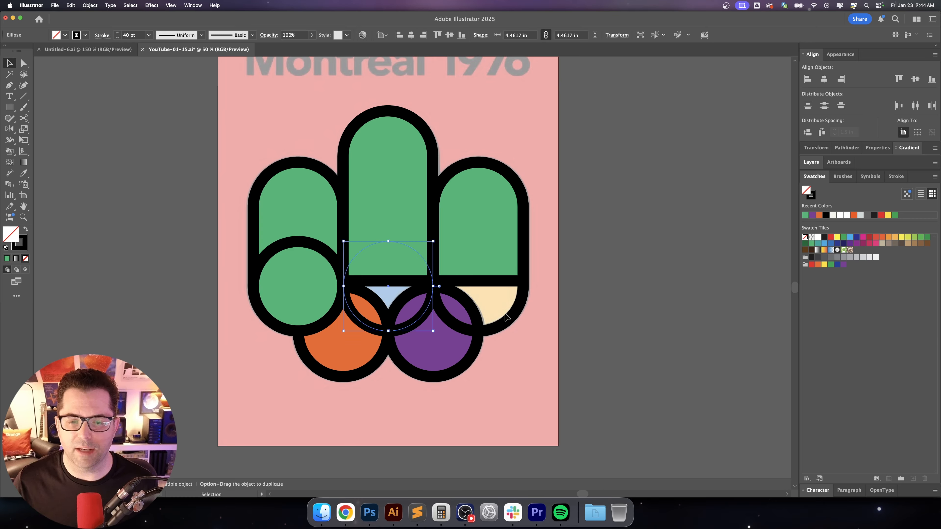
pyautogui.keyDown('shift'); pyautogui.click(507, 322); pyautogui.keyUp('shift')
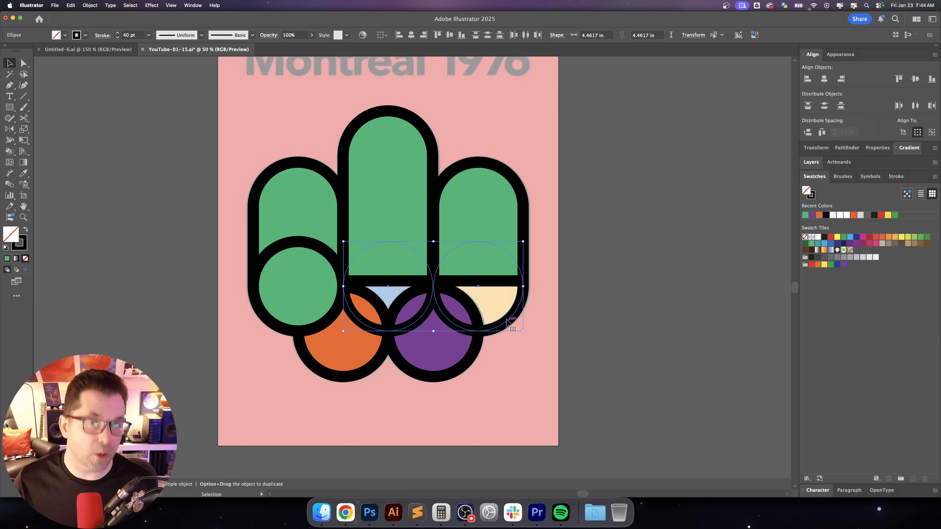
pyautogui.click(90, 6)
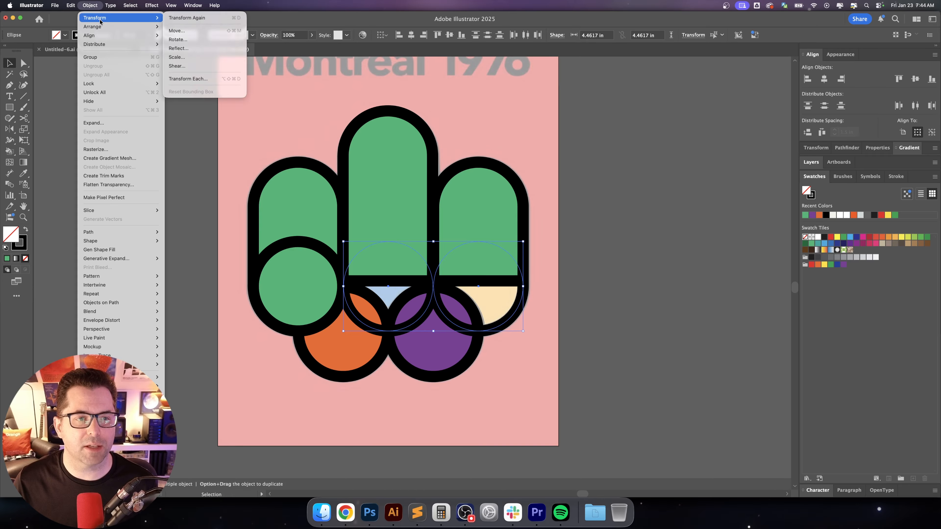
pyautogui.moveTo(111, 26)
pyautogui.click(190, 28)
pyautogui.click(605, 342)
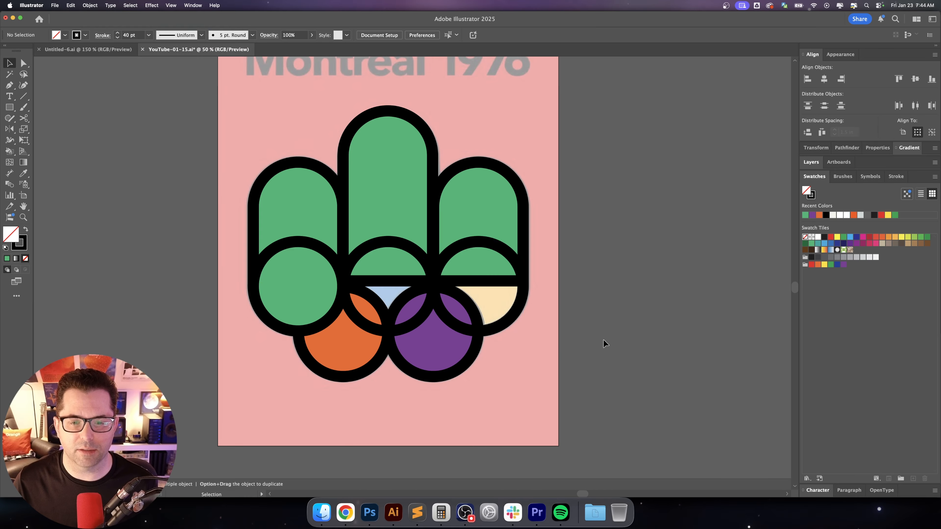
# Fill the tall middle column and the ring at its base with the light blue swatch
pyautogui.scroll(1, 586, 325)
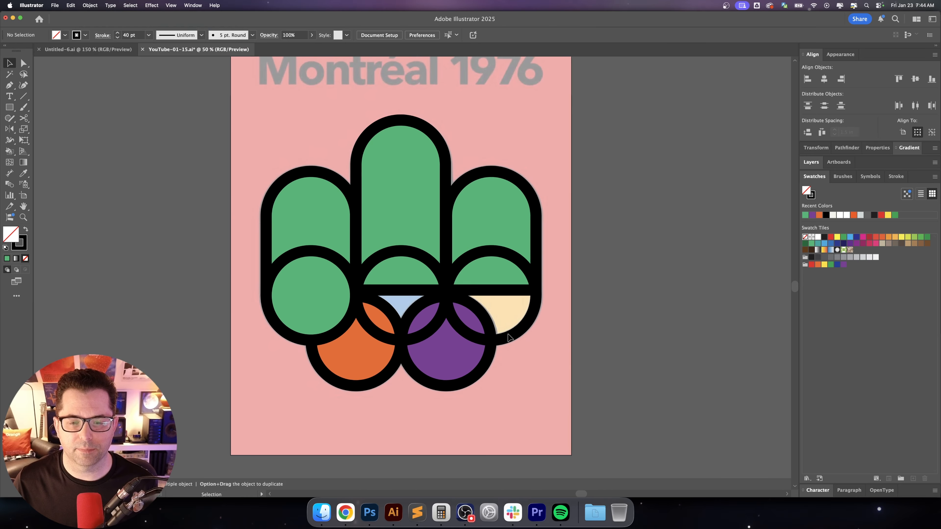
pyautogui.click(402, 253)
pyautogui.keyDown('shift'); pyautogui.click(411, 195); pyautogui.keyUp('shift')
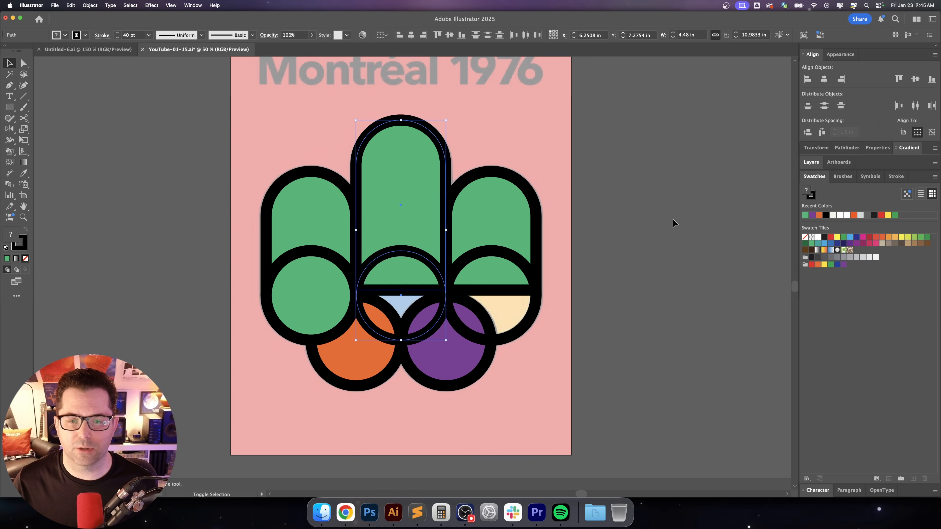
pyautogui.click(850, 238)
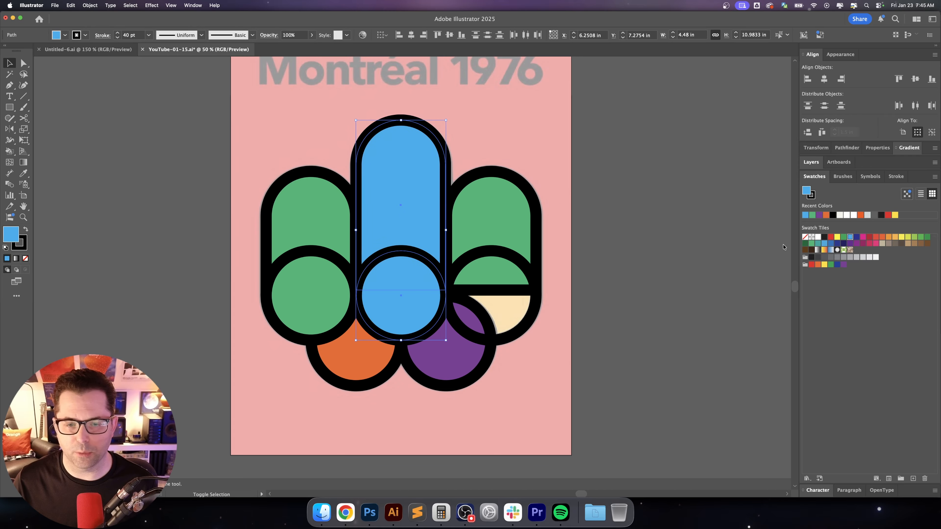
pyautogui.click(642, 266)
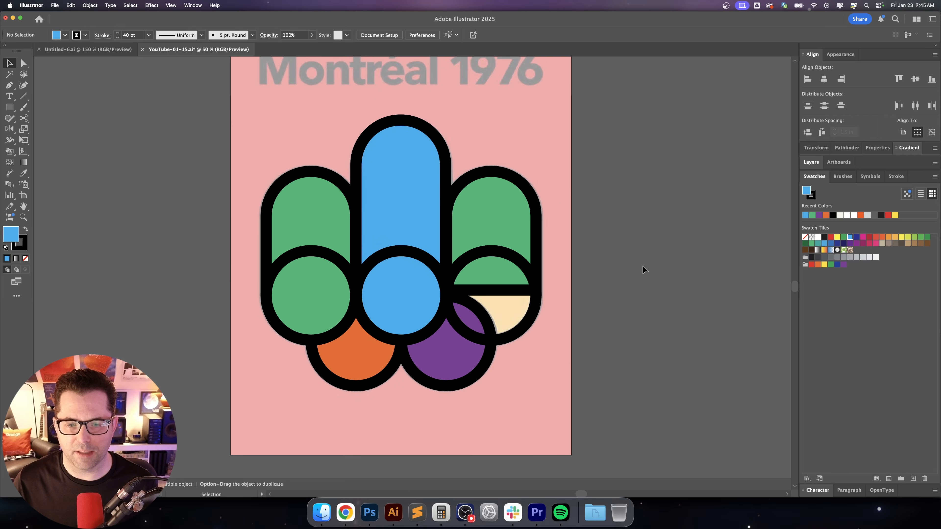
# Fill the emblem's right column and the ring at its base with the yellow swatch
pyautogui.click(531, 316)
pyautogui.keyDown('shift'); pyautogui.click(514, 204); pyautogui.keyUp('shift')
pyautogui.click(824, 264)
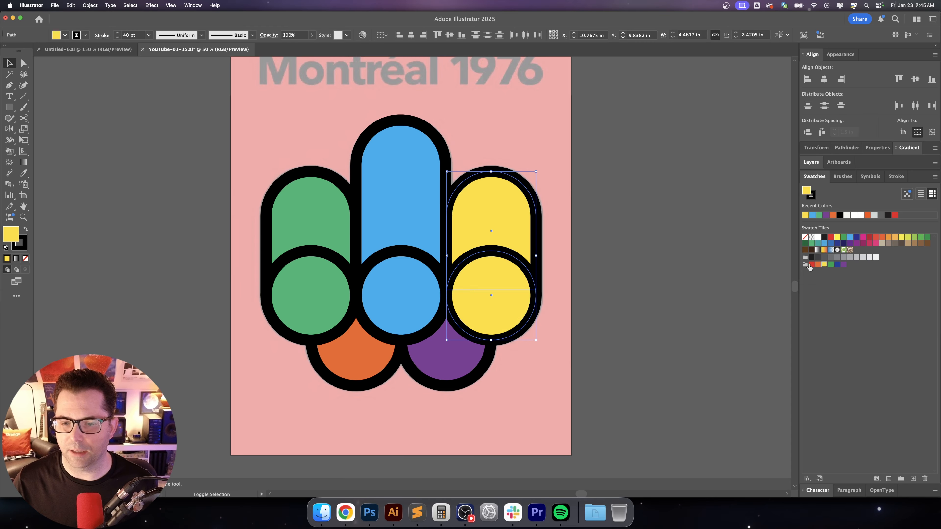
pyautogui.click(643, 275)
# Bring the purple and orange circles in front of the emblem's upper rings
pyautogui.hscroll(2, 626, 278)
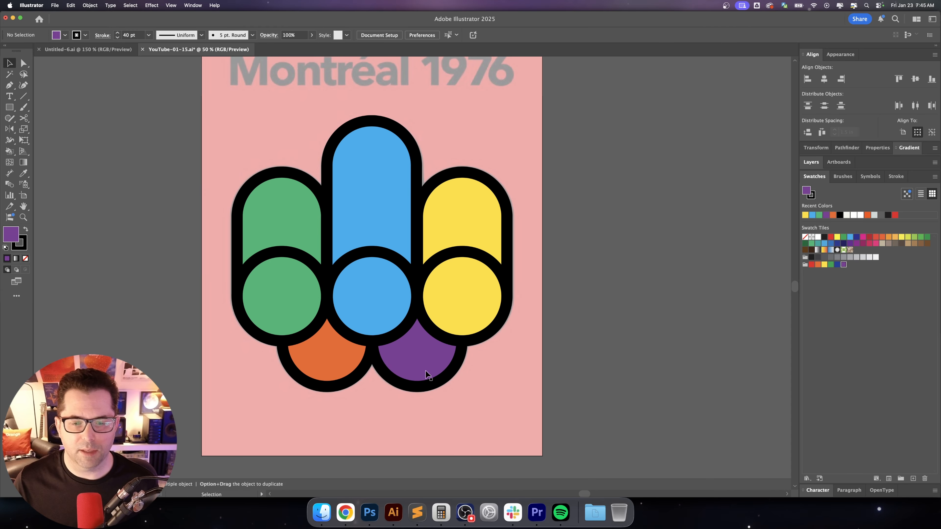
pyautogui.click(416, 367)
pyautogui.keyDown('shift'); pyautogui.click(328, 365); pyautogui.keyUp('shift')
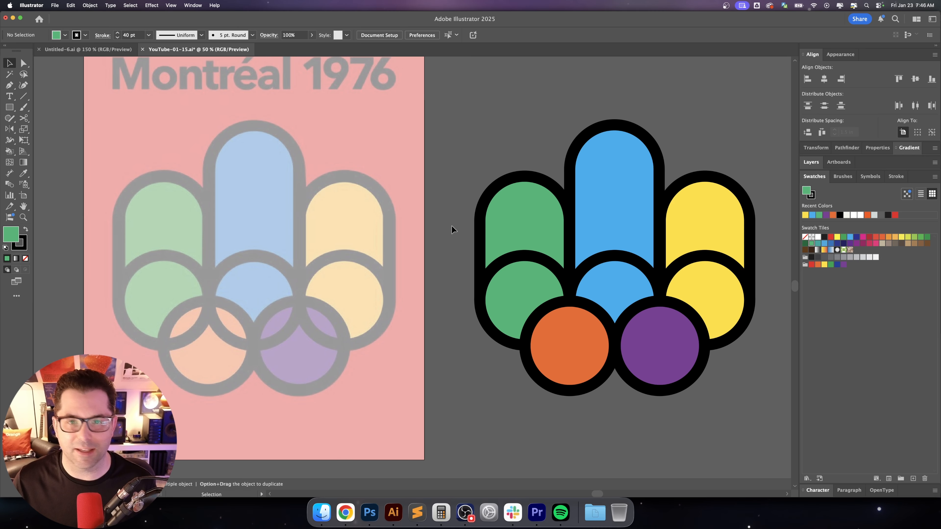
# Remove the fill from the green, blue and yellow circles in the emblem beside the poster, keeping their black strokes
pyautogui.scroll(-2, 456, 169)
pyautogui.hscroll(2, 456, 168)
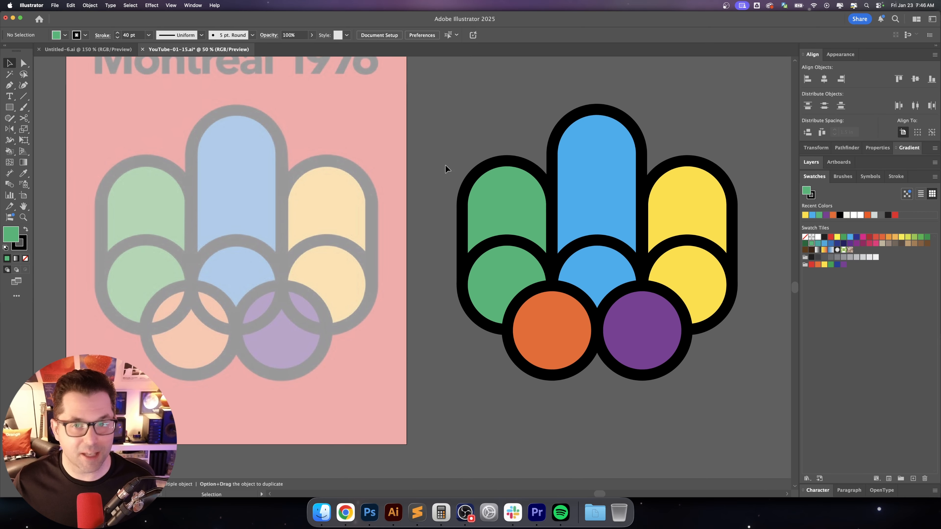
pyautogui.hscroll(2, 466, 174)
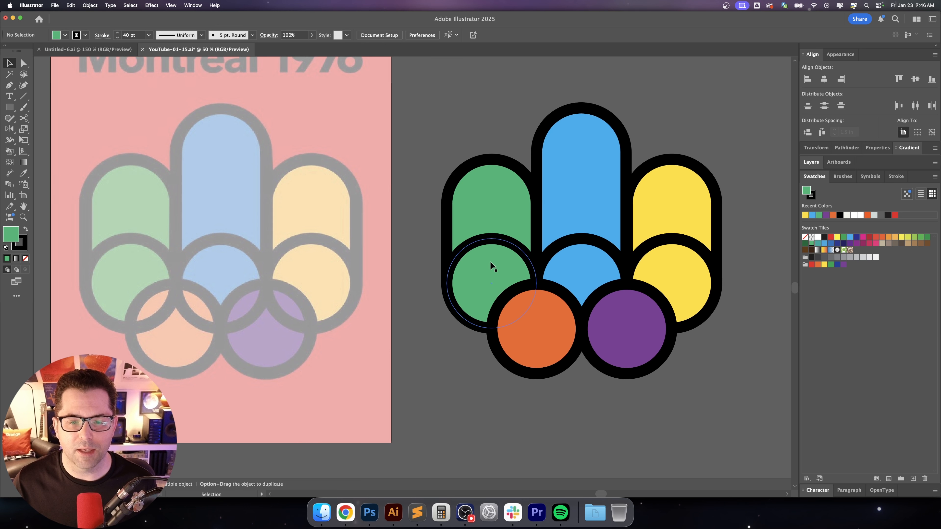
pyautogui.click(499, 245)
pyautogui.keyDown('shift'); pyautogui.click(580, 247); pyautogui.keyUp('shift')
pyautogui.keyDown('shift'); pyautogui.click(670, 243); pyautogui.keyUp('shift')
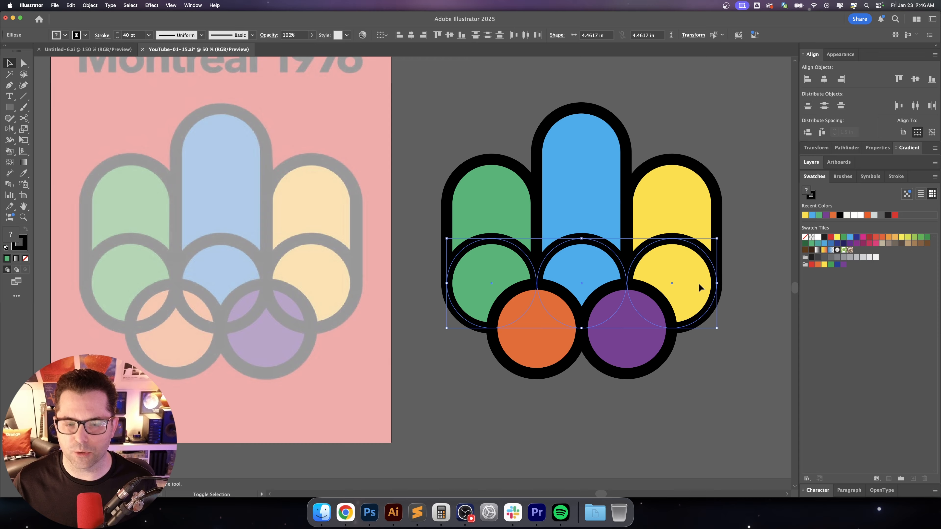
pyautogui.press('/')
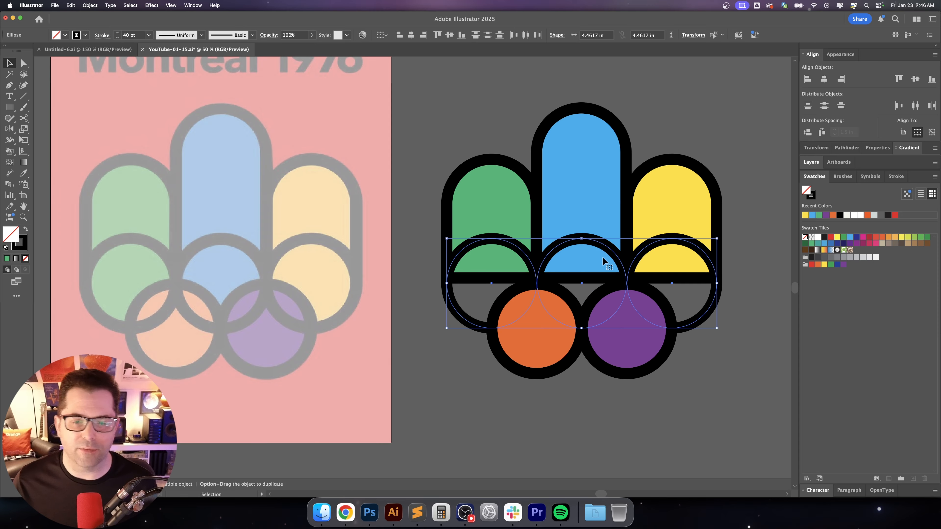
pyautogui.click(698, 128)
# Stretch the green, blue and yellow columns together downward to the bottom of the three upper rings
pyautogui.hscroll(2, 676, 126)
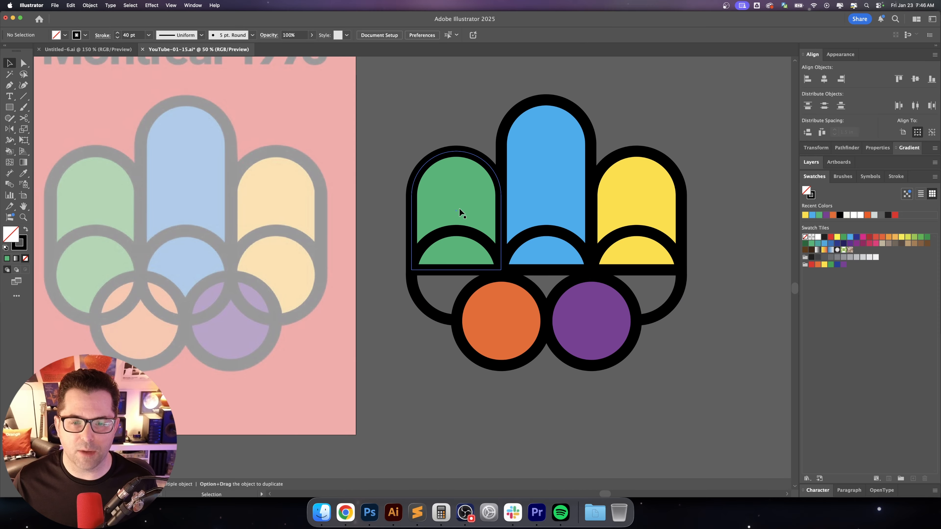
pyautogui.hscroll(3, 468, 270)
pyautogui.scroll(-1, 468, 269)
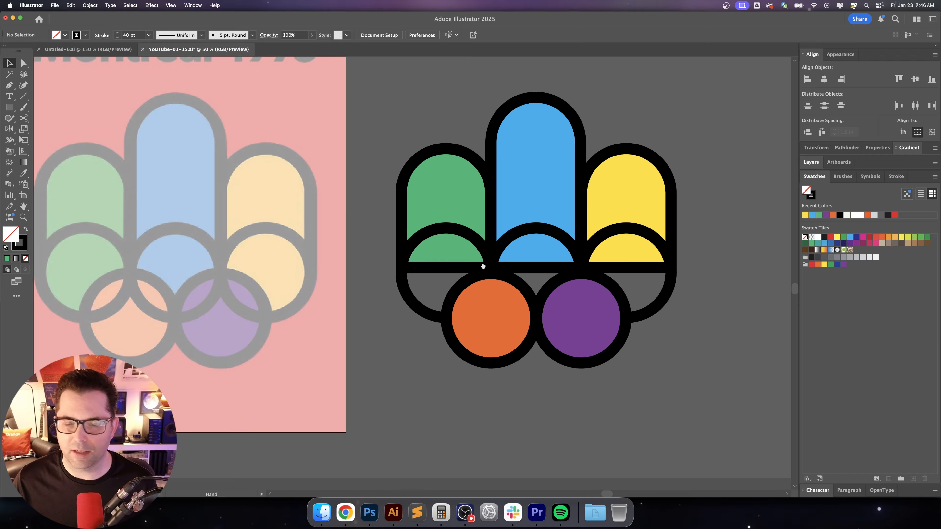
pyautogui.scroll(2, 471, 266)
pyautogui.hscroll(3, 470, 263)
pyautogui.scroll(-1, 470, 263)
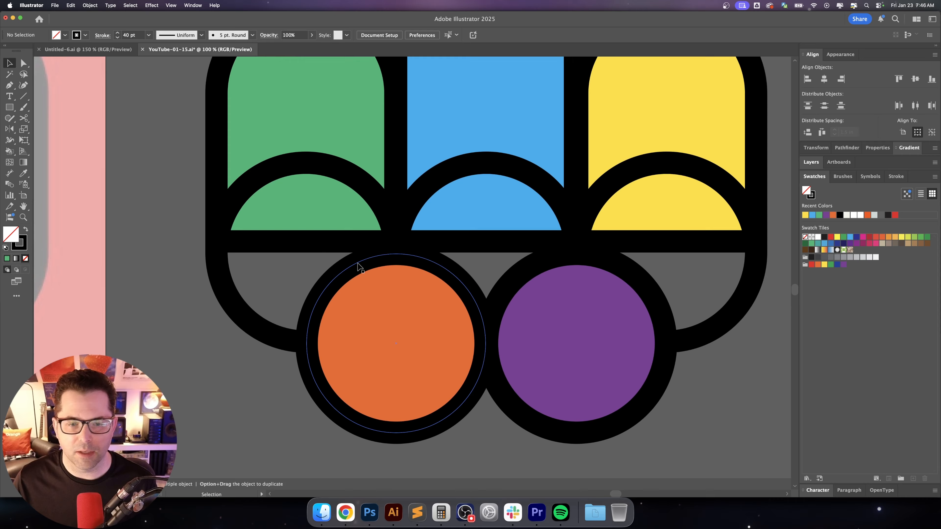
pyautogui.click(316, 244)
pyautogui.keyDown('shift'); pyautogui.click(453, 242); pyautogui.keyUp('shift')
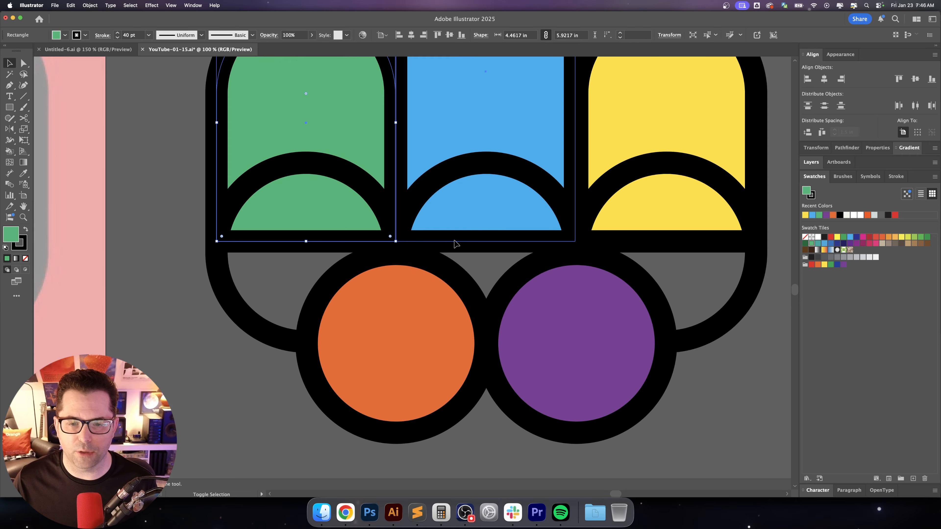
pyautogui.keyDown('shift'); pyautogui.click(652, 241); pyautogui.keyUp('shift')
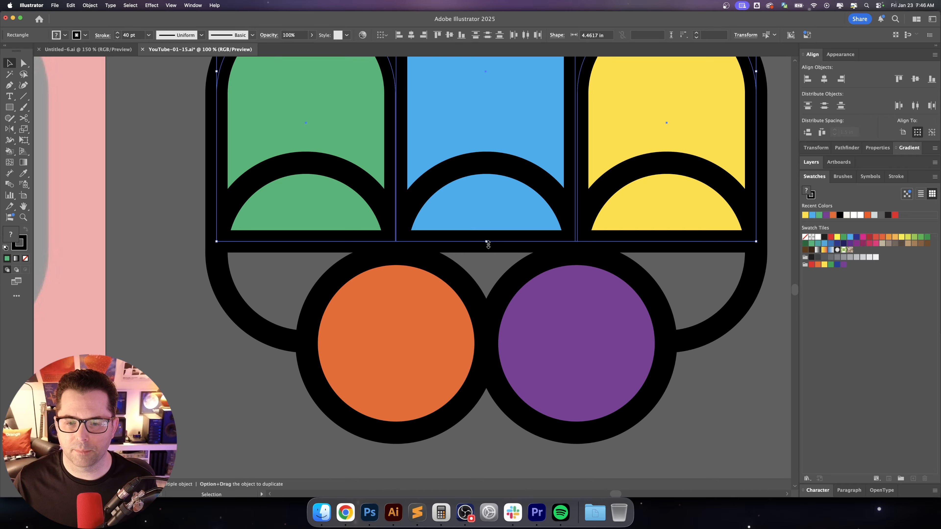
pyautogui.moveTo(486, 241); pyautogui.dragTo(484, 344)
# Check the columns' bottom edges in outline view and fine-tune them to the upper rings' lowest points, then restore the preview
pyautogui.press('super+y')
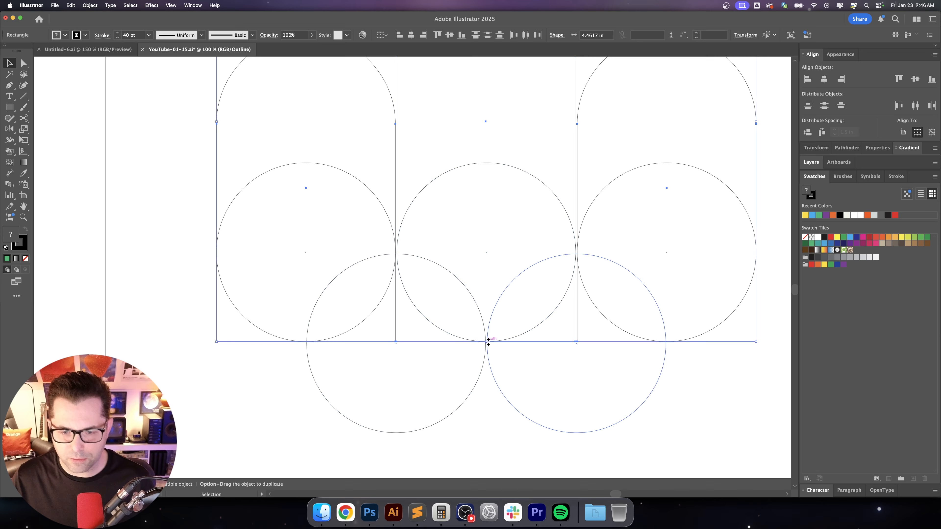
pyautogui.moveTo(488, 343); pyautogui.dragTo(487, 343)
pyautogui.press('super+minus')
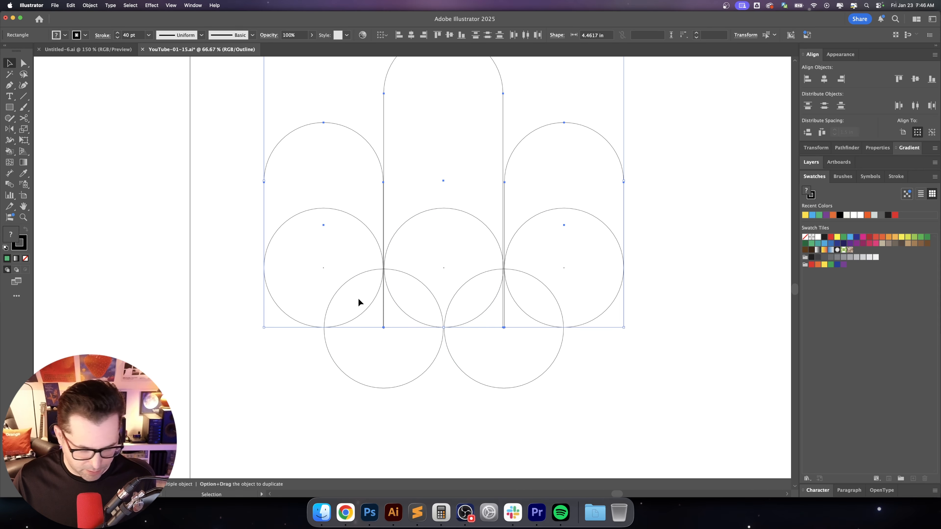
pyautogui.press('super+y')
pyautogui.click(288, 364)
# Round the green column's bottom-left corner fully so it follows the ring's outer curve
pyautogui.press('a')
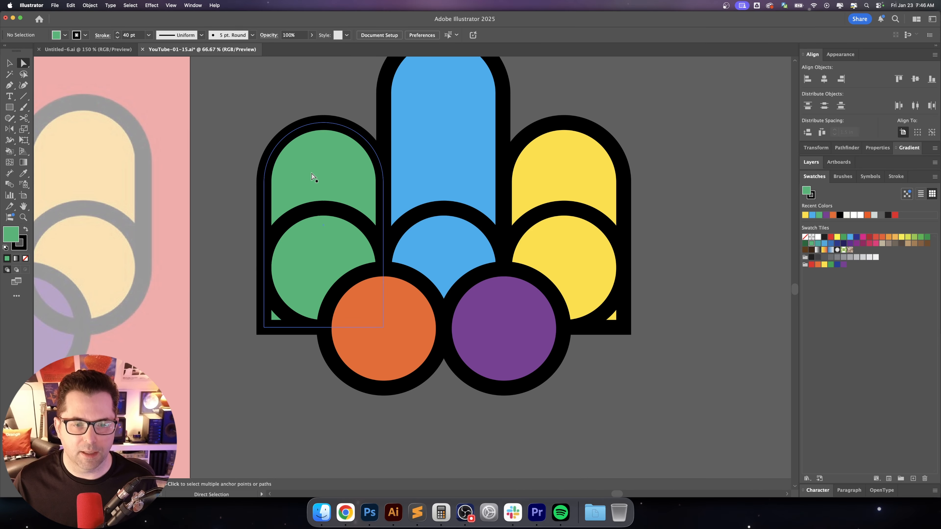
pyautogui.click(325, 255)
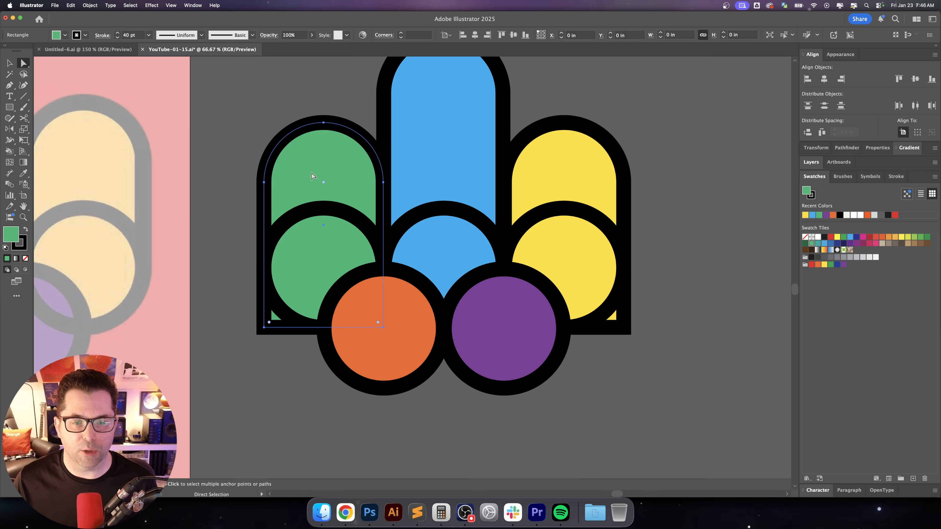
pyautogui.click(264, 327)
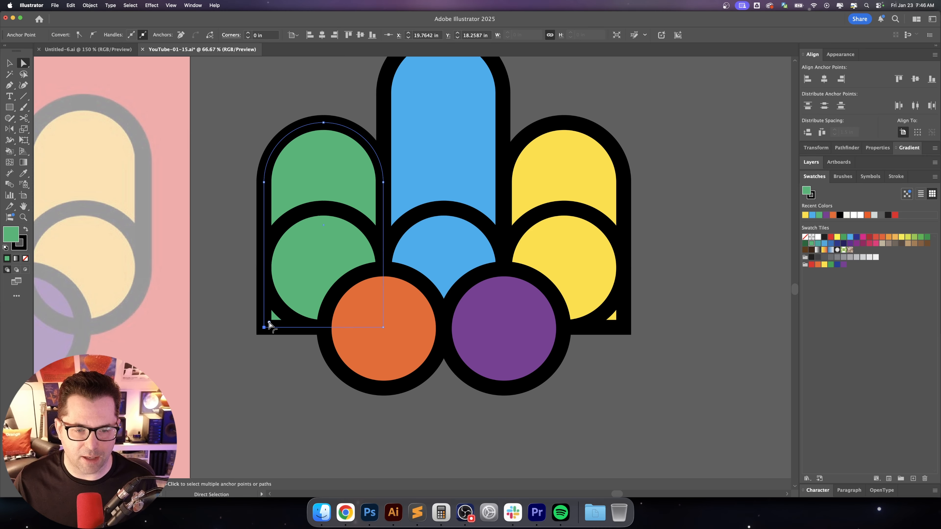
pyautogui.moveTo(269, 325); pyautogui.dragTo(307, 264)
pyautogui.click(653, 410)
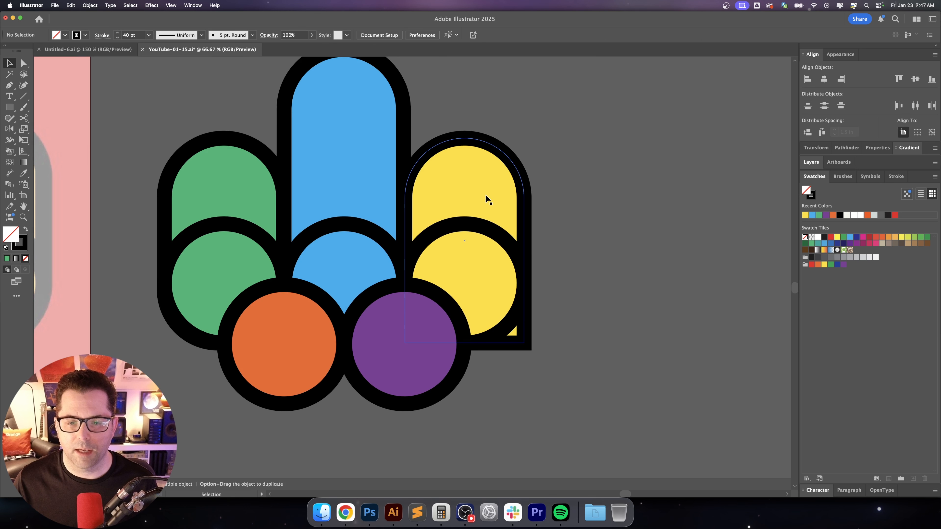
# Round the yellow column's bottom-right corner fully so it follows the ring's outer curve
pyautogui.press('a')
pyautogui.click(486, 196)
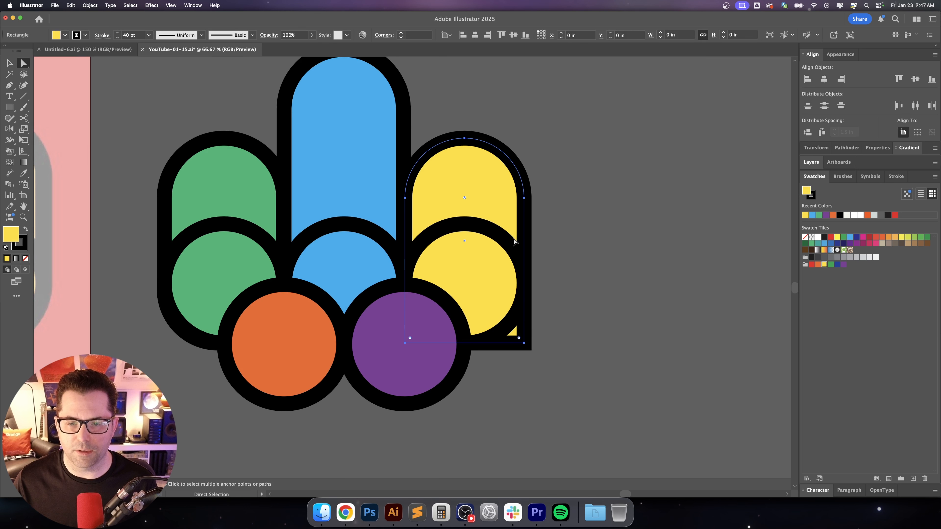
pyautogui.click(521, 342)
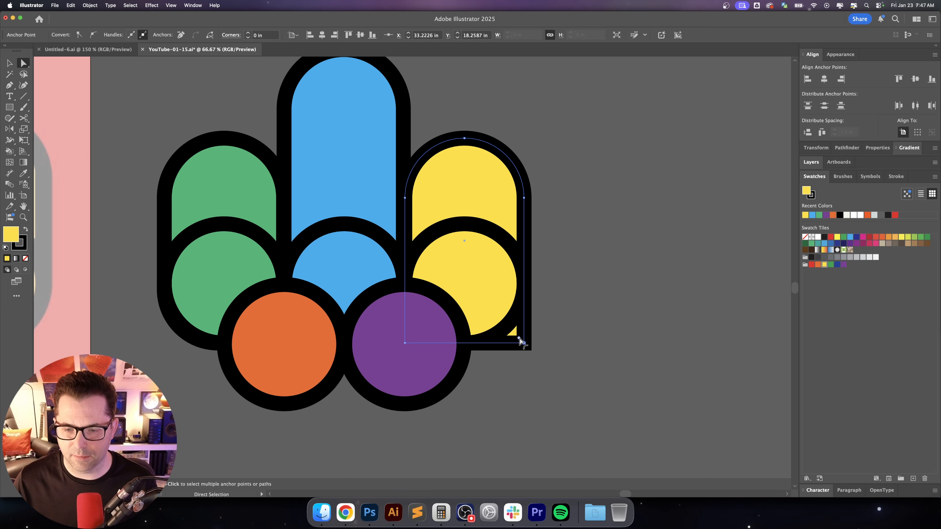
pyautogui.moveTo(519, 337); pyautogui.dragTo(472, 293)
pyautogui.click(598, 319)
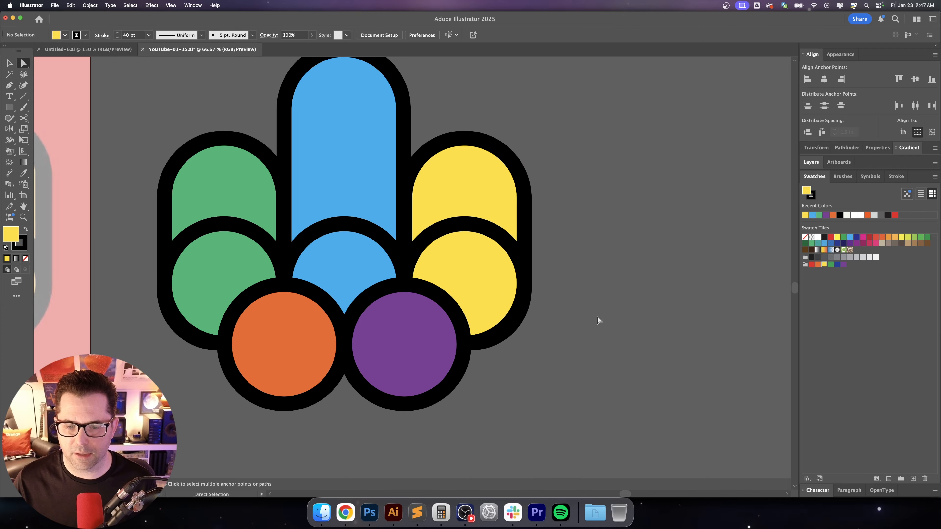
# Send the orange and purple circles backward, behind the outlines of the three upper rings
pyautogui.press('super+minus')
pyautogui.press('v')
pyautogui.click(628, 284)
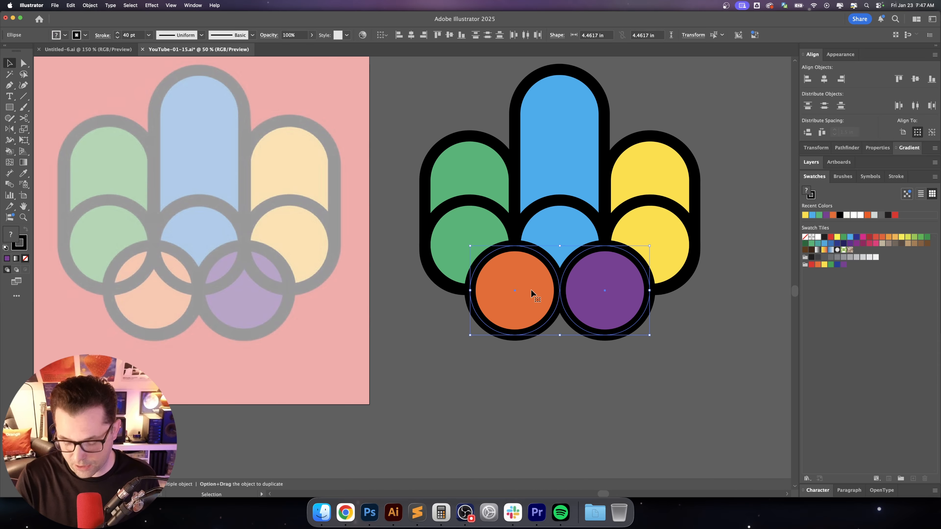
pyautogui.press('super+bracketleft')
pyautogui.press('super+bracketleft')
pyautogui.press('super+bracketleft')
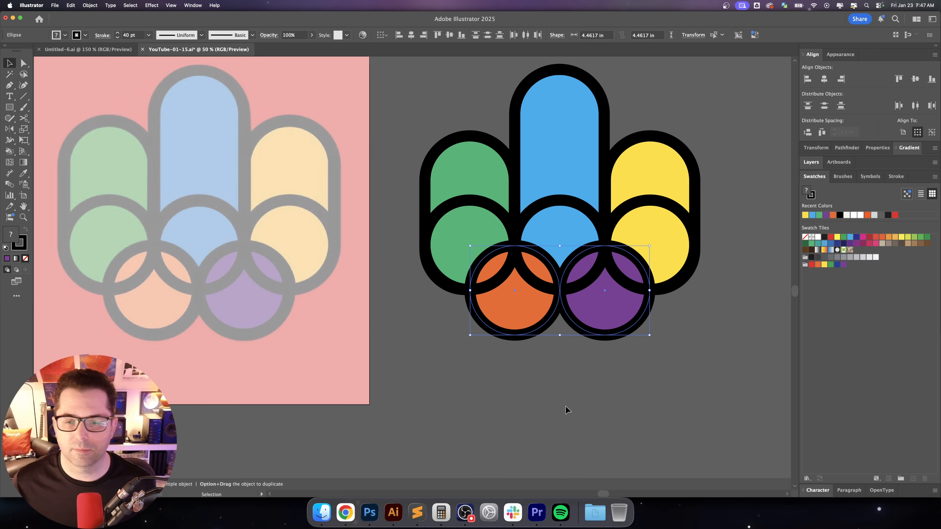
pyautogui.click(565, 406)
# Unlock all objects and set the poster reference image's opacity to 100%
pyautogui.scroll(3, 571, 415)
pyautogui.press('super+minus')
pyautogui.hscroll(2, 478, 326)
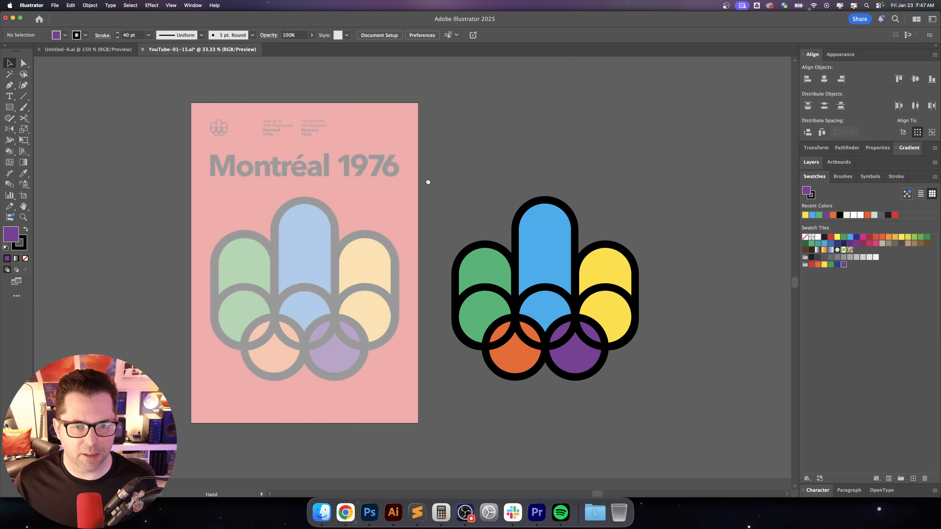
pyautogui.moveTo(428, 182); pyautogui.dragTo(484, 186)
pyautogui.click(89, 5)
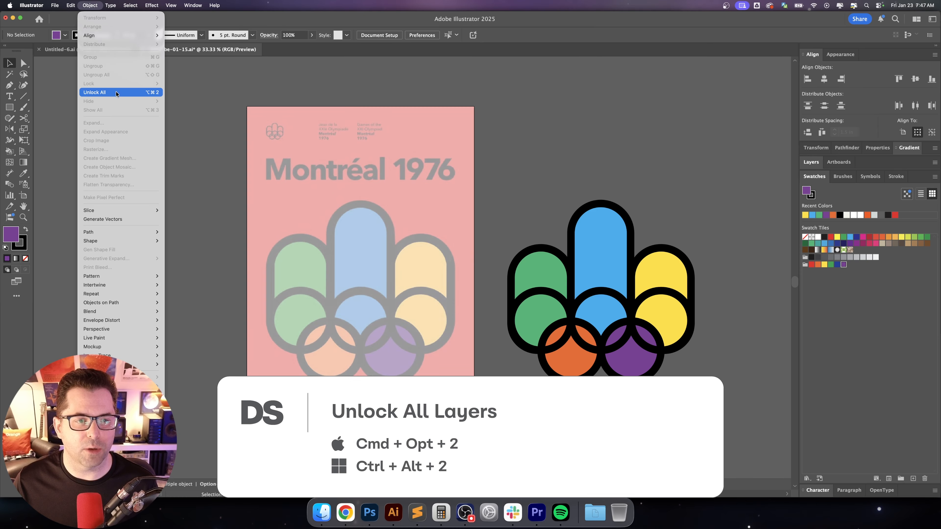
pyautogui.click(95, 92)
pyautogui.click(347, 35)
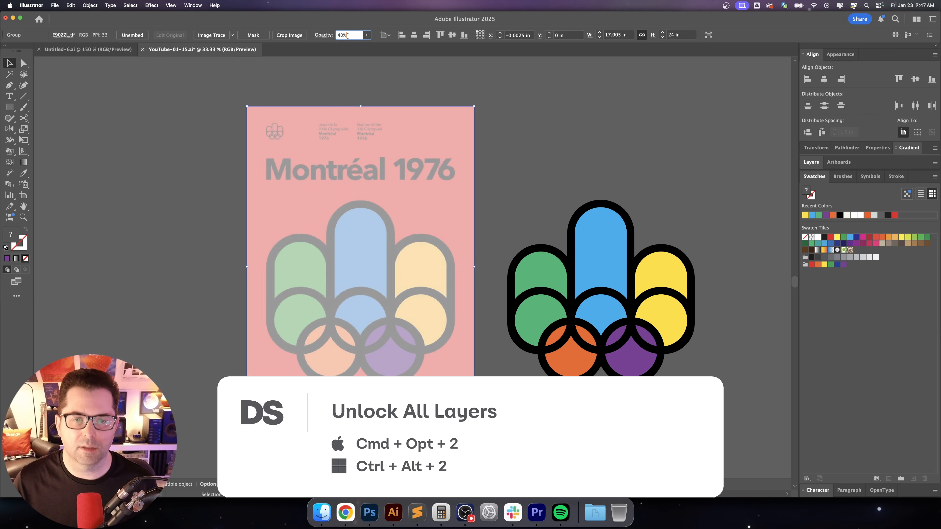
pyautogui.write('100')
pyautogui.press('Return')
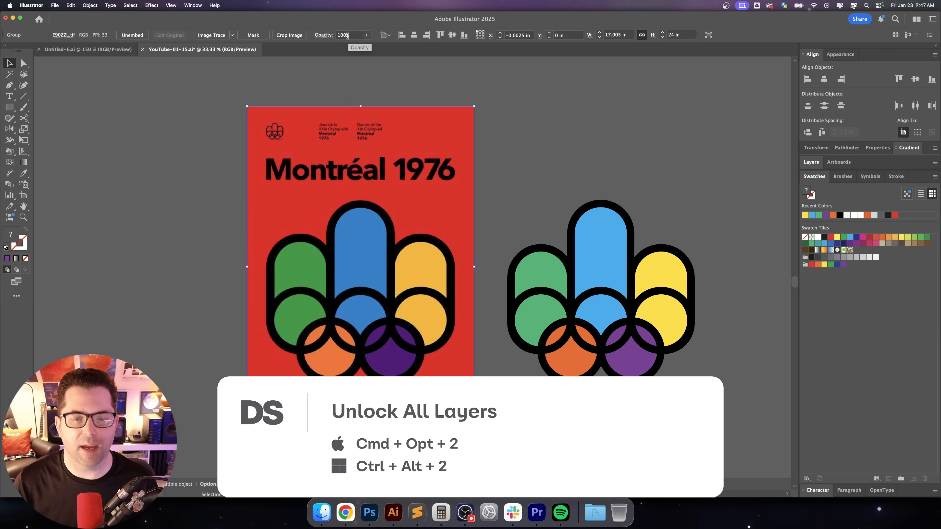
# Recolour the bright green column with the darker green sampled from the Montréal 1976 poster, keeping its black outline
pyautogui.click(590, 143)
pyautogui.moveTo(655, 160); pyautogui.dragTo(581, 144)
pyautogui.press('a')
pyautogui.click(466, 256)
pyautogui.click(471, 184)
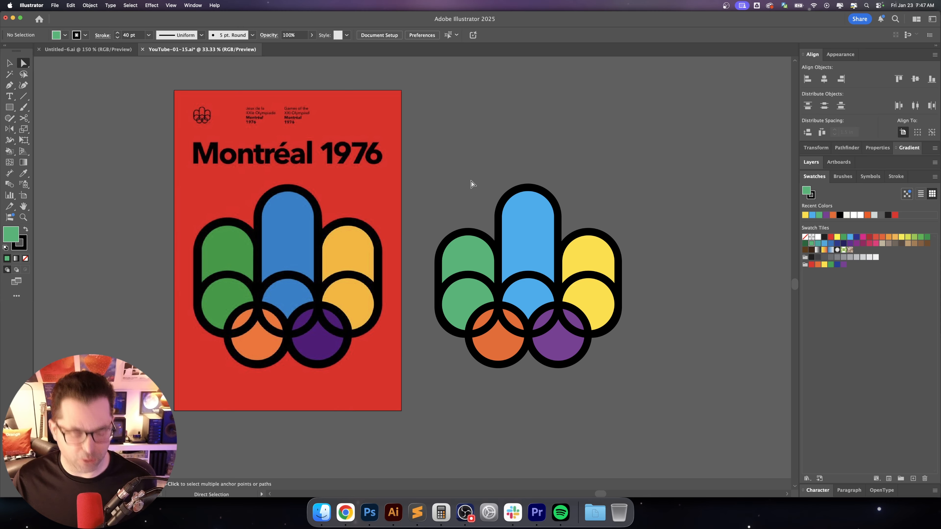
pyautogui.click(474, 256)
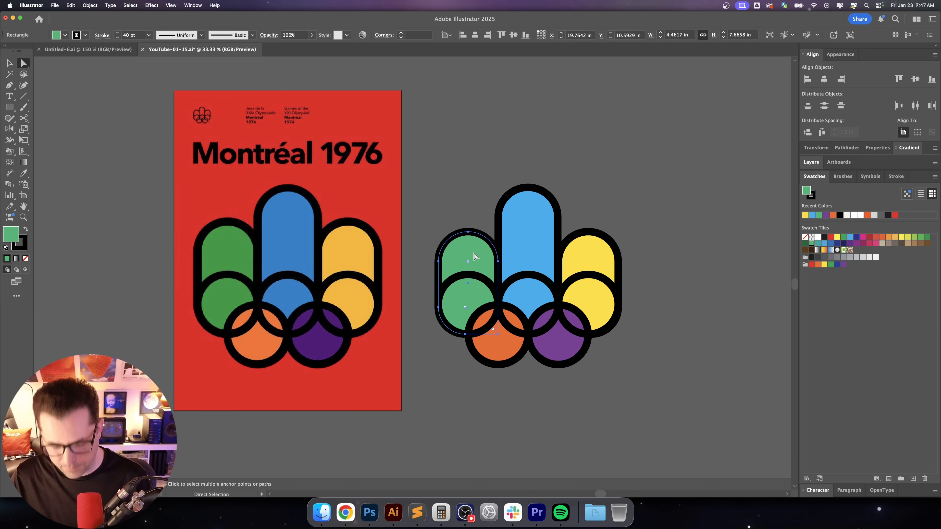
pyautogui.press('i')
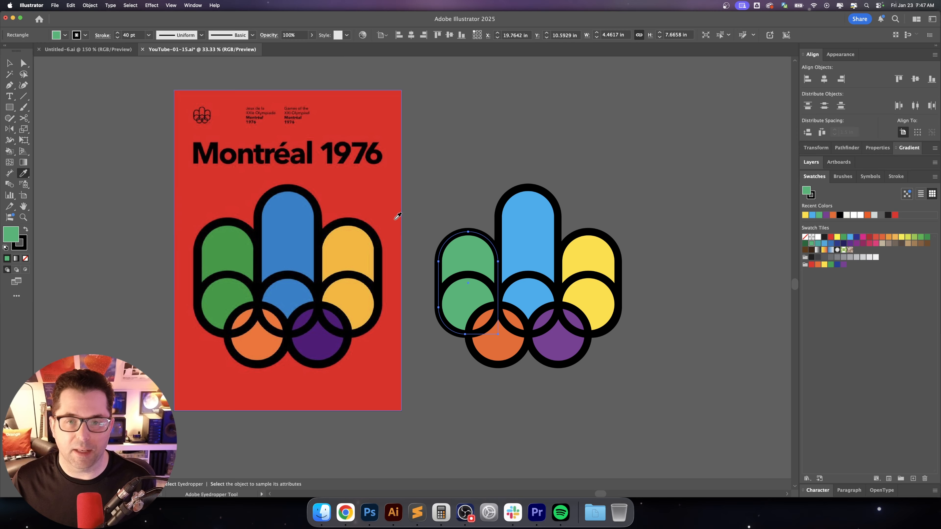
pyautogui.click(240, 247)
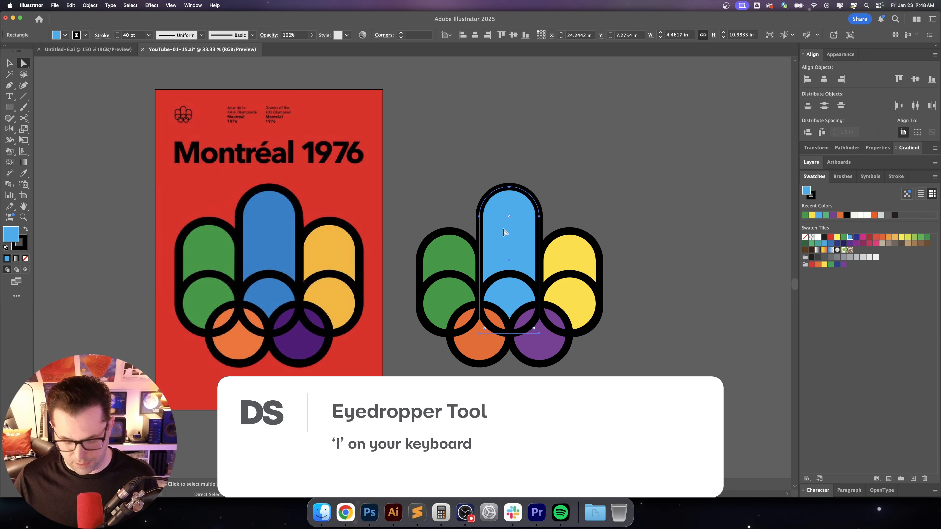
# Recolour the tall light-blue column with the blue sampled from the poster, preserving its black 40 pt outline
pyautogui.press('i')
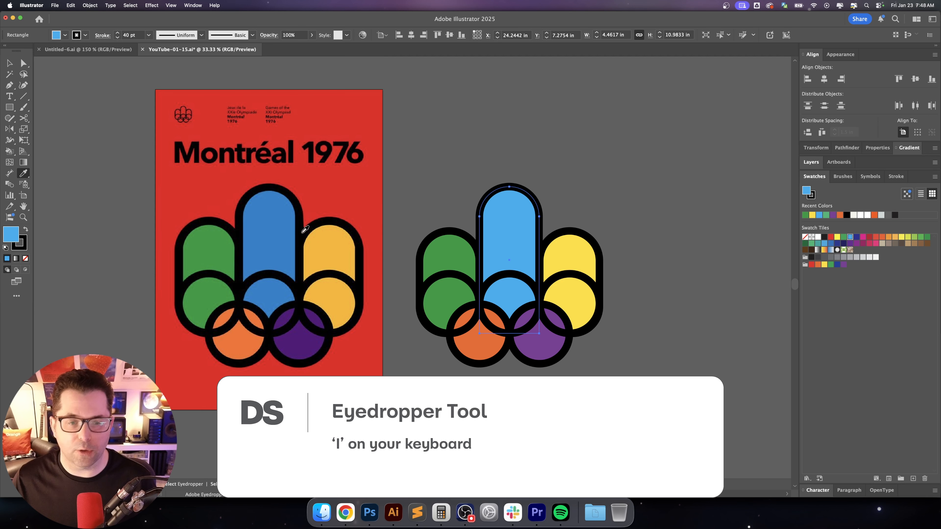
pyautogui.click(285, 231)
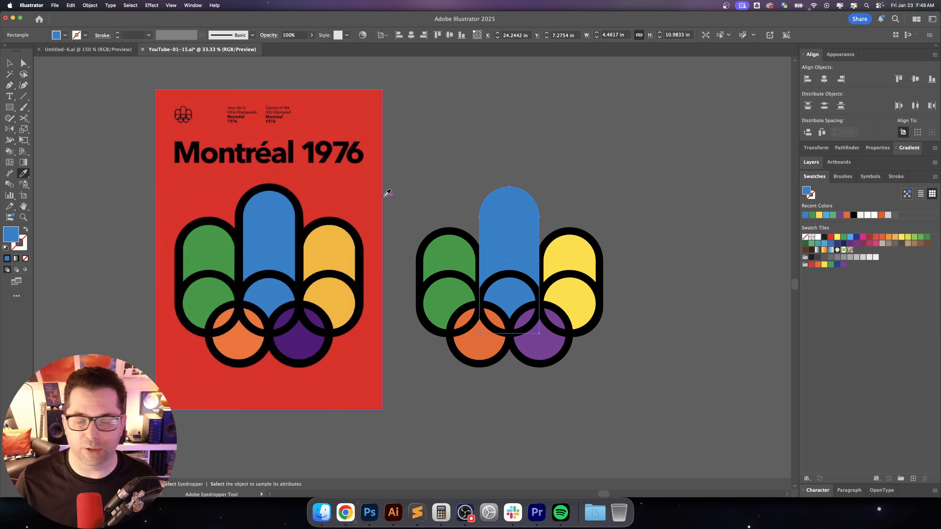
pyautogui.click(509, 296)
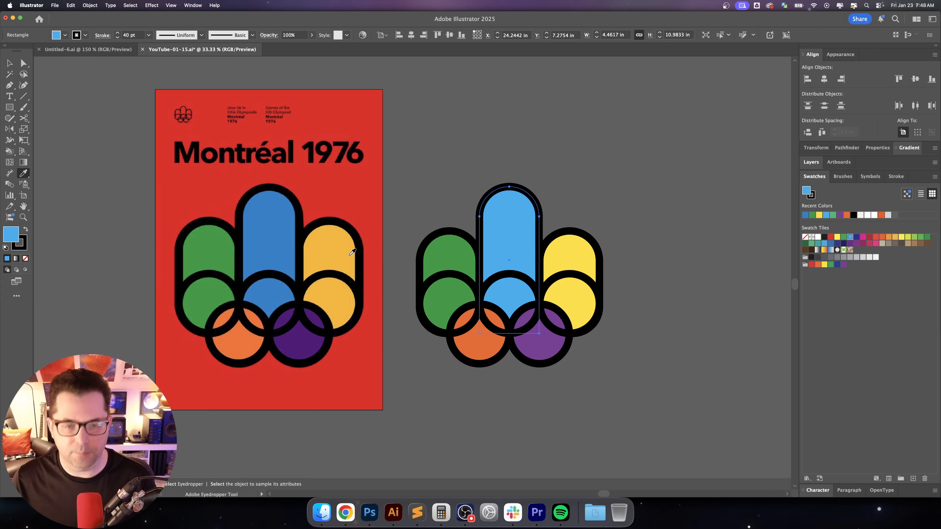
pyautogui.click(271, 234)
pyautogui.hscroll(2, 664, 163)
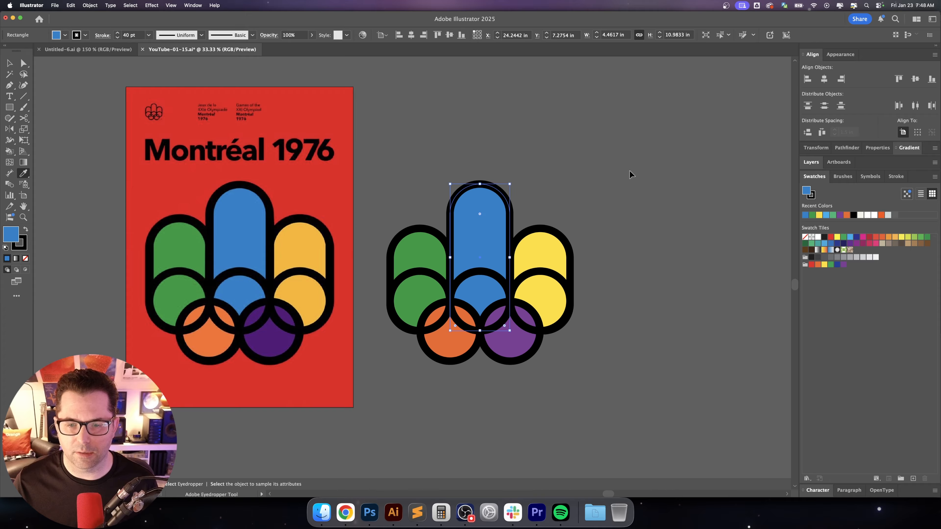
# Recolour the yellow column with the golden yellow sampled from the poster, keeping its black outline
pyautogui.keyDown('super'); pyautogui.click(542, 255); pyautogui.keyUp('super')
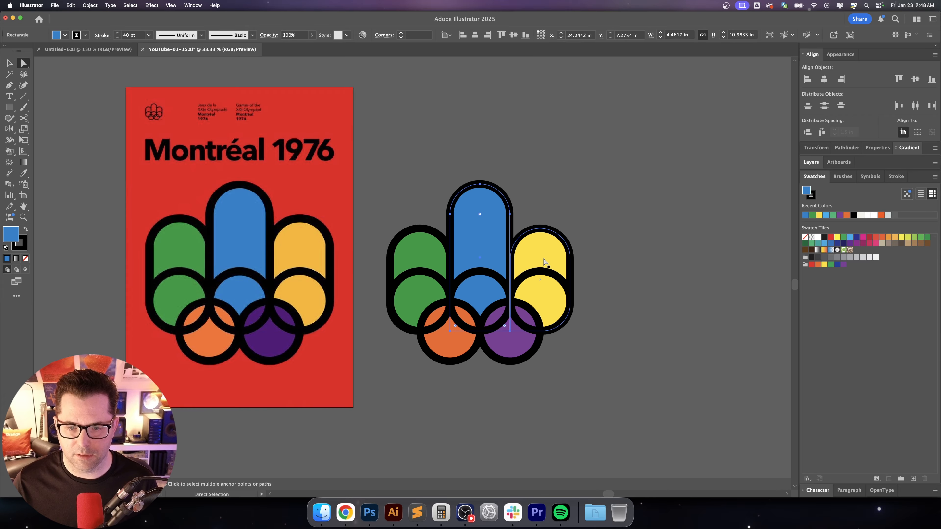
pyautogui.click(311, 235)
pyautogui.keyDown('super'); pyautogui.click(443, 175); pyautogui.keyUp('super')
pyautogui.hscroll(-2, 448, 178)
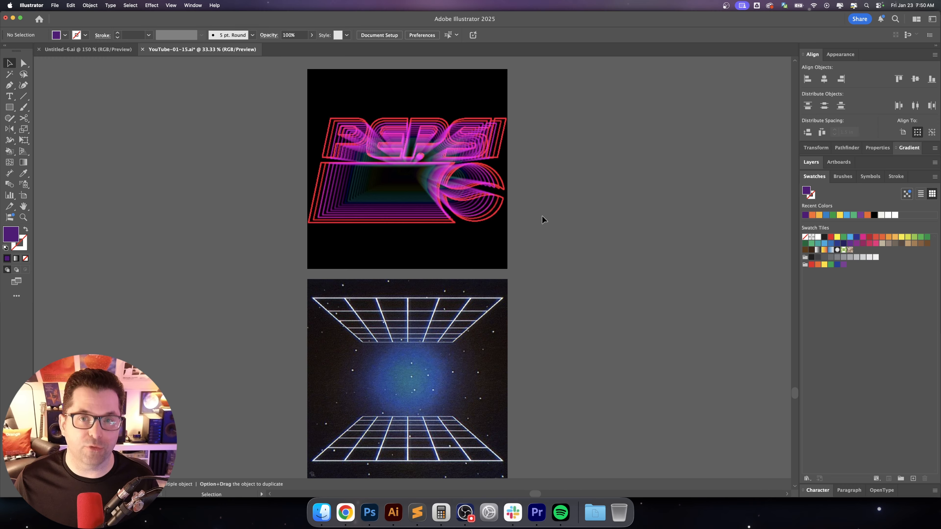
# Create a new artboard beside the Pepsi and neon-grid references and size it 18 in wide by 24 in high
pyautogui.press('super+minus')
pyautogui.press('super+minus')
pyautogui.press('super+minus')
pyautogui.hotkey('shift', 'o')
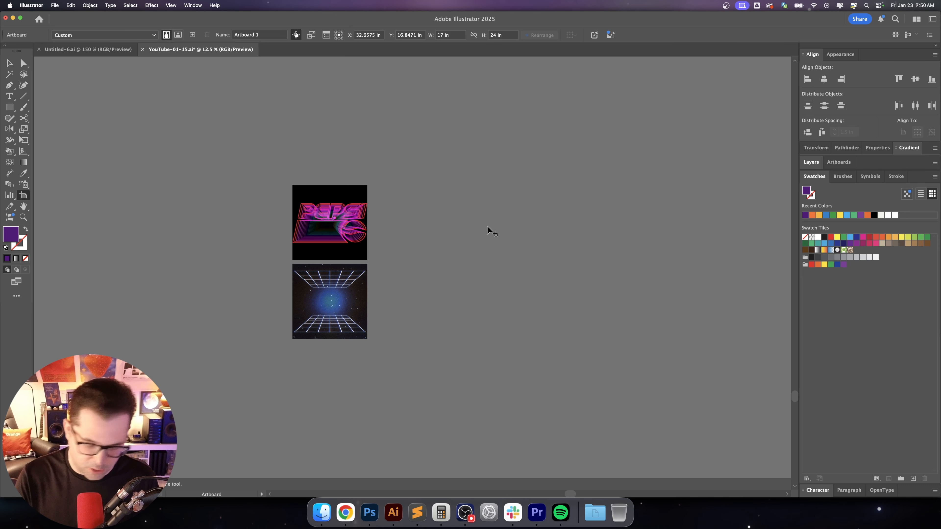
pyautogui.moveTo(403, 206); pyautogui.dragTo(556, 401)
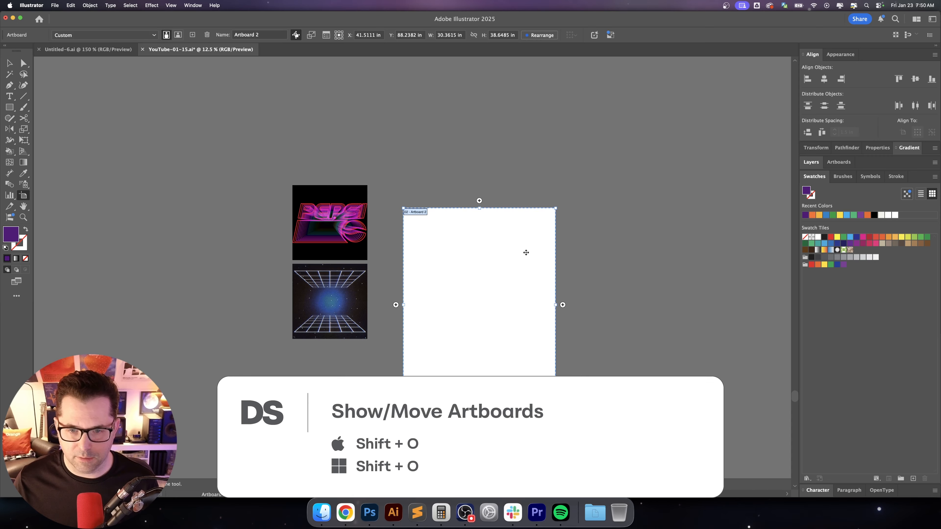
pyautogui.write('18')
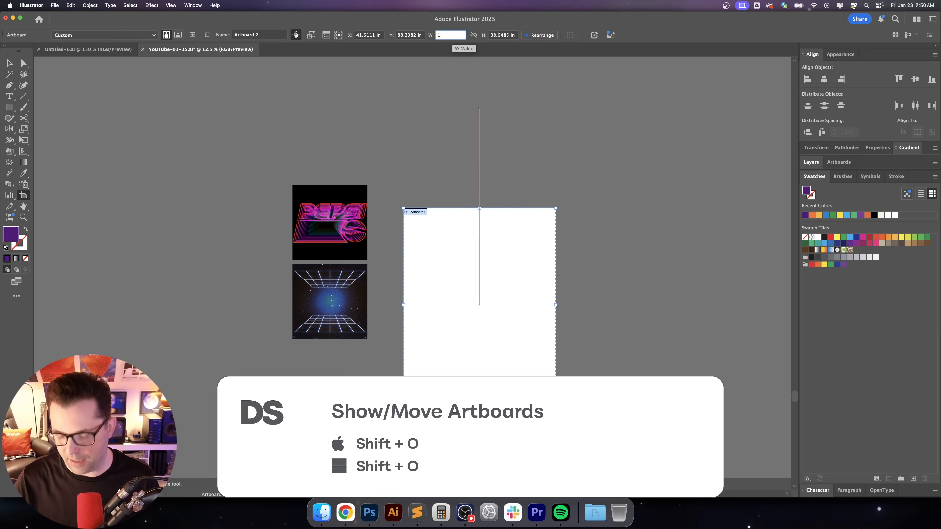
pyautogui.press('Tab')
pyautogui.write('24')
pyautogui.press('Return')
pyautogui.moveTo(451, 287); pyautogui.dragTo(405, 224)
pyautogui.scroll(2, 446, 237)
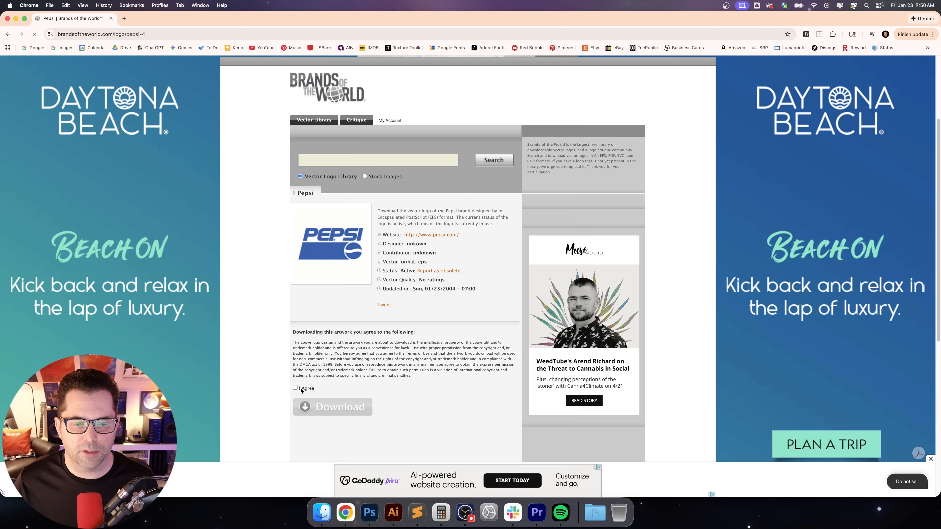
# Accept the terms, download the Pepsi EPS logo, and paste its artwork into the YouTube-01-15.ai document in Illustrator
pyautogui.click(301, 390)
pyautogui.click(330, 408)
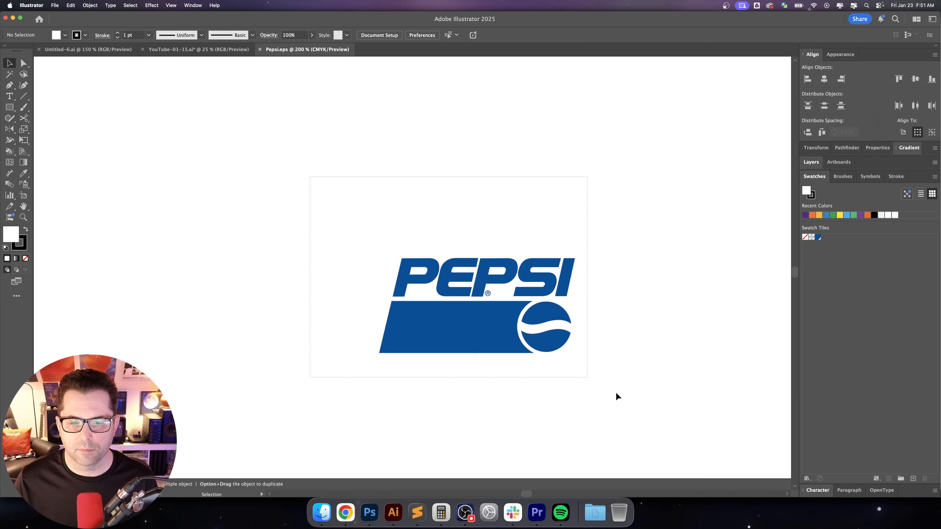
pyautogui.press('super+a')
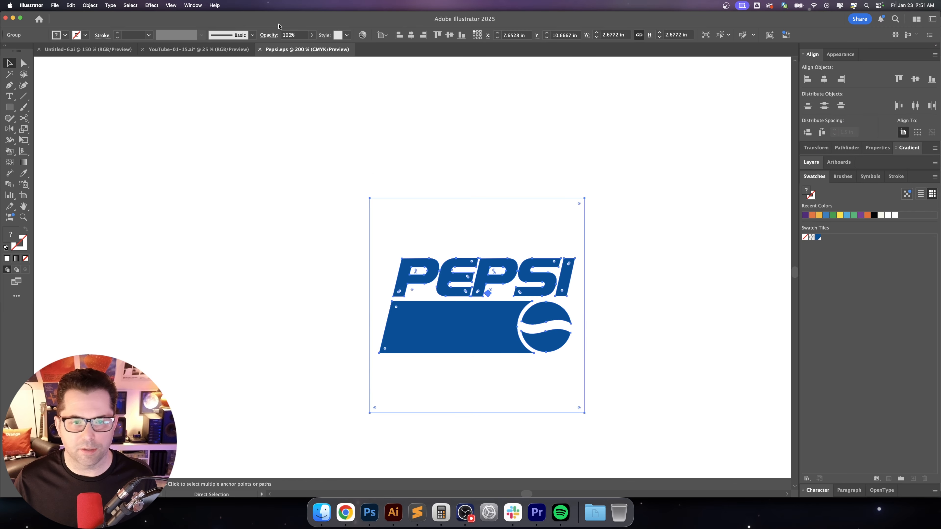
pyautogui.press('v')
pyautogui.click(259, 49)
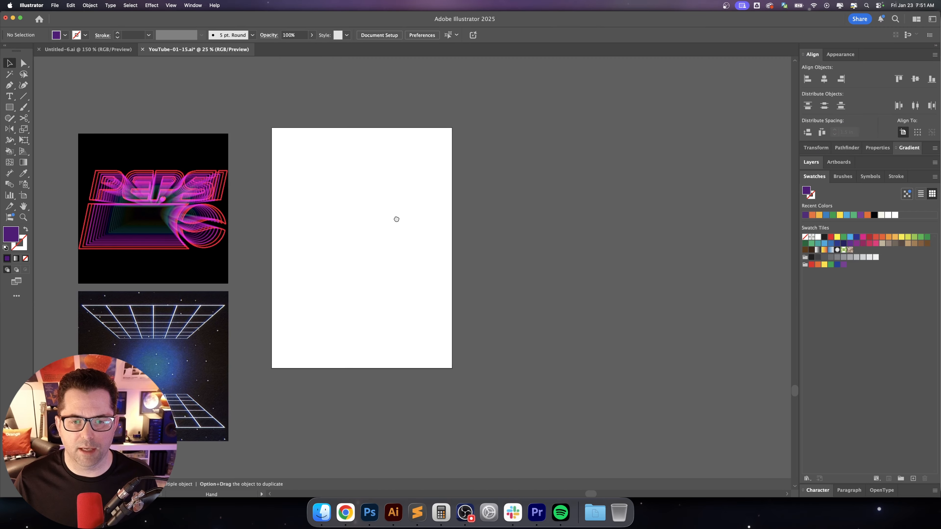
pyautogui.press('super+v')
pyautogui.scroll(1, 427, 274)
pyautogui.click(462, 283)
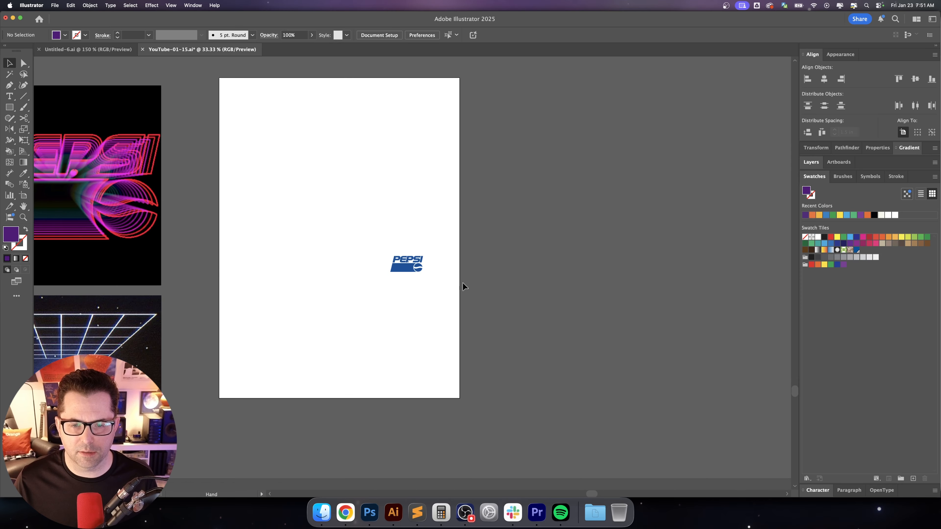
# Move the pasted Pepsi logo toward the artboard's middle and delete the white background square behind it
pyautogui.moveTo(411, 264); pyautogui.dragTo(325, 218)
pyautogui.press('super+1')
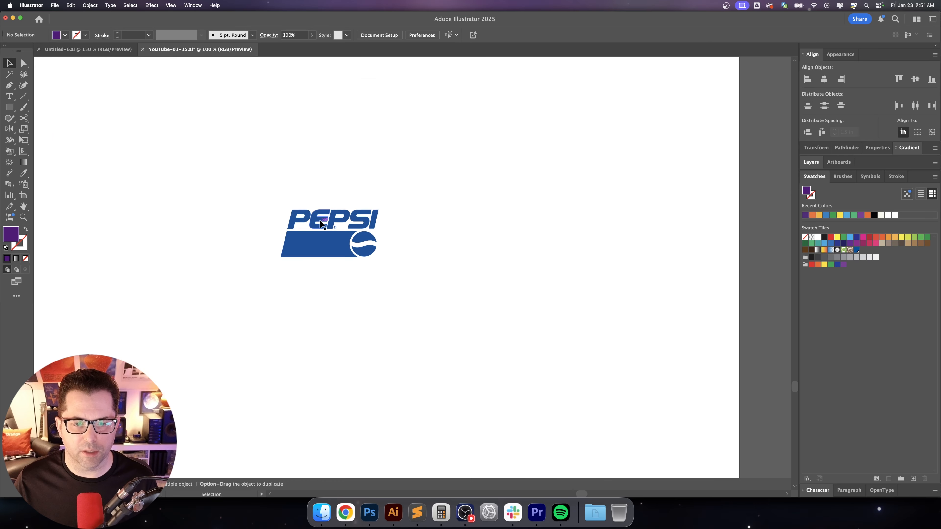
pyautogui.press('a')
pyautogui.moveTo(409, 209); pyautogui.dragTo(418, 204)
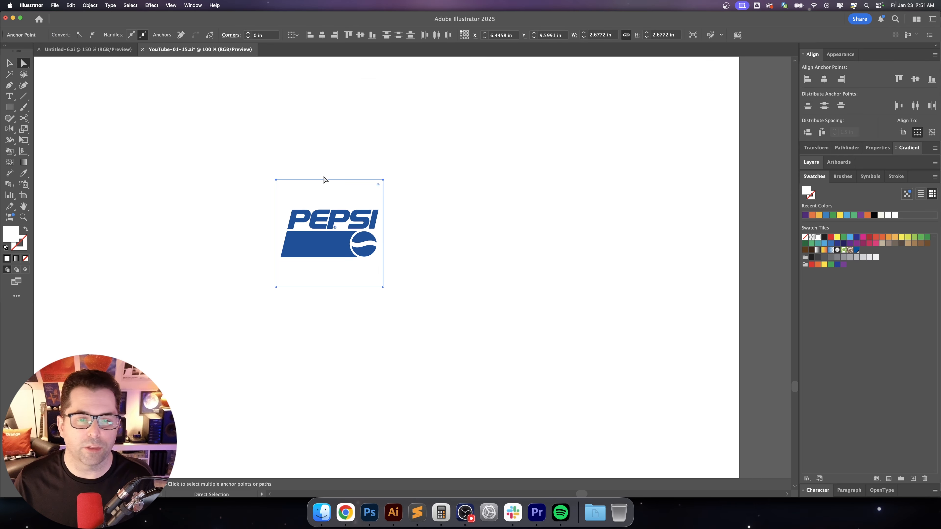
pyautogui.click(331, 164)
pyautogui.press('v')
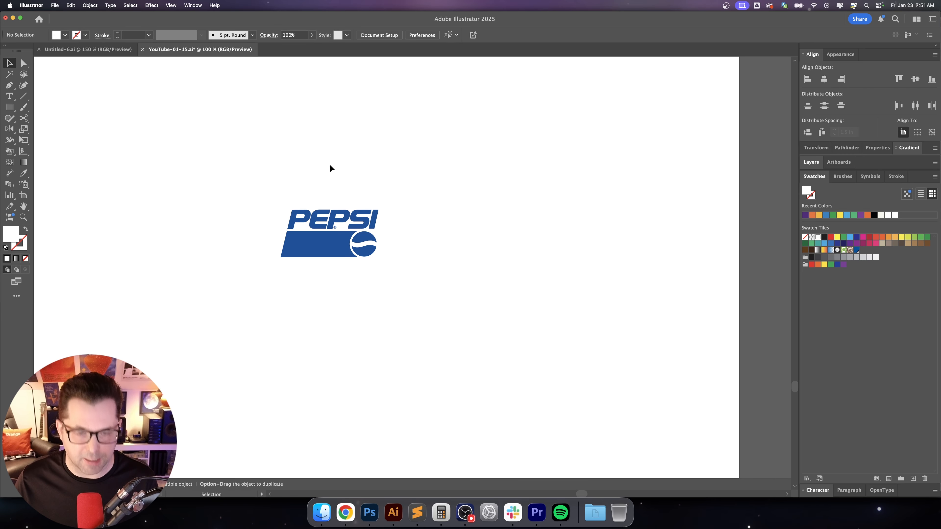
# Enlarge the Pepsi logo proportionally to about 10.15 in wide
pyautogui.click(344, 240)
pyautogui.press('super+minus')
pyautogui.moveTo(412, 275); pyautogui.dragTo(590, 330)
pyautogui.press('super+minus')
pyautogui.press('space')
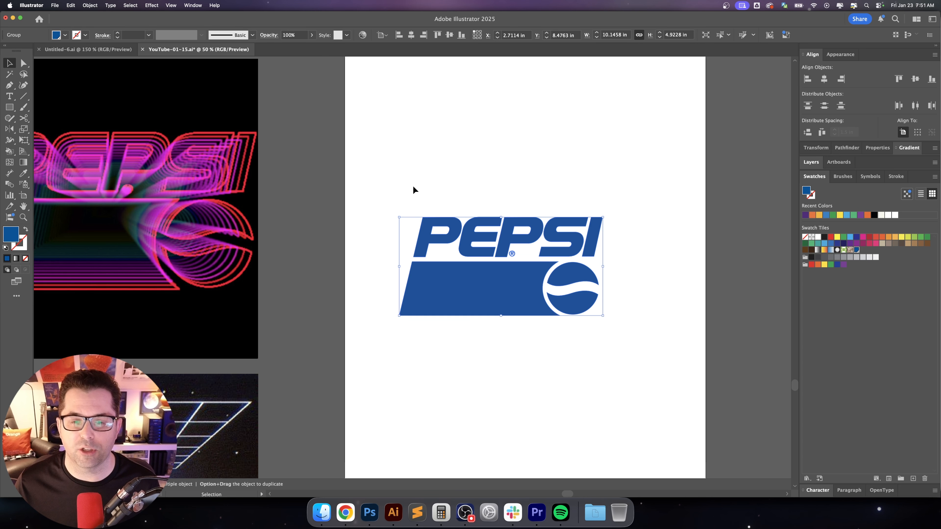
# Swap the logo's fill and stroke so it becomes outlines, and set the stroke colour to pink ee2a7b
pyautogui.hotkey('shift', 'x')
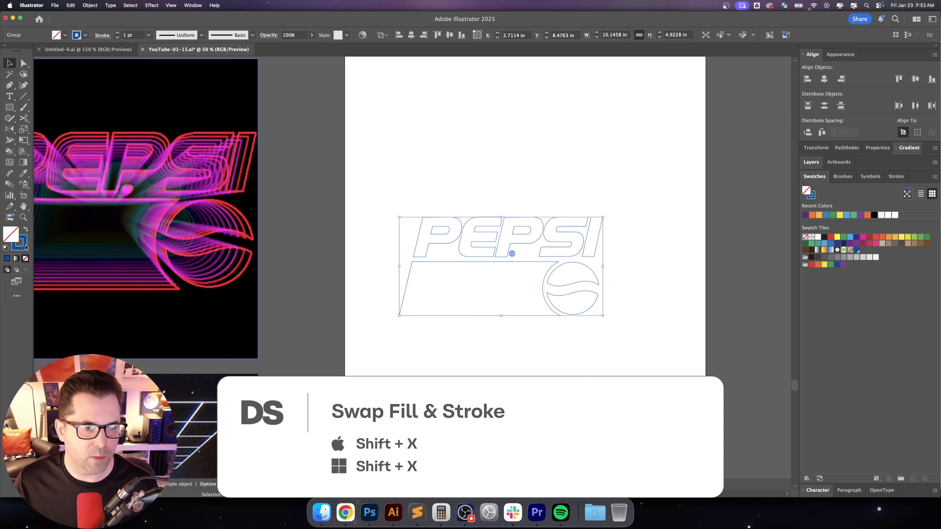
pyautogui.click(18, 247)
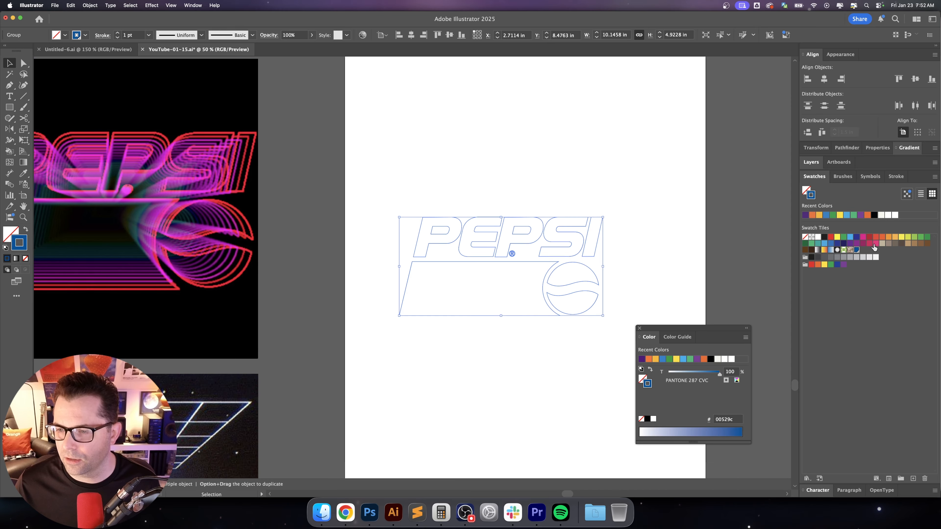
pyautogui.click(875, 244)
pyautogui.click(579, 201)
pyautogui.moveTo(562, 200); pyautogui.dragTo(512, 196)
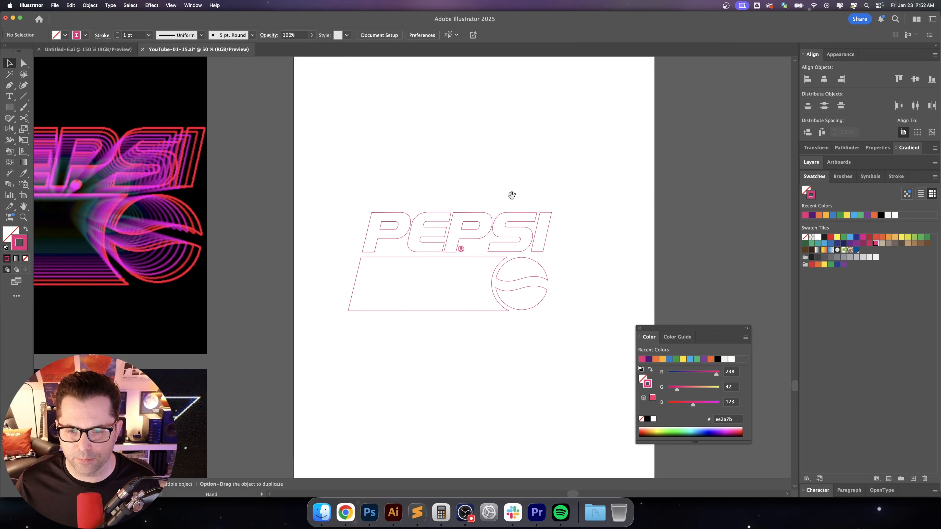
# Increase the pink Pepsi logo's stroke weight to 6 pt
pyautogui.moveTo(441, 263); pyautogui.dragTo(573, 330)
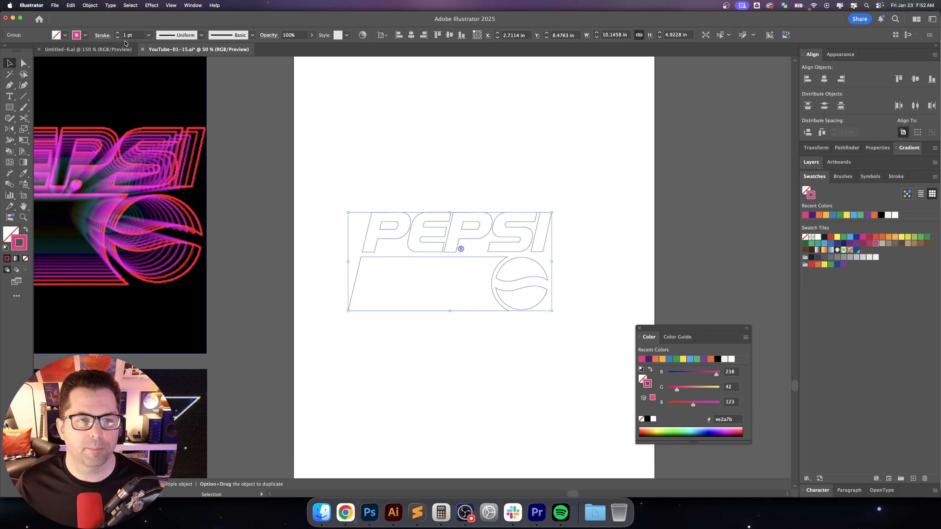
pyautogui.click(119, 34)
pyautogui.click(118, 34)
pyautogui.click(118, 33)
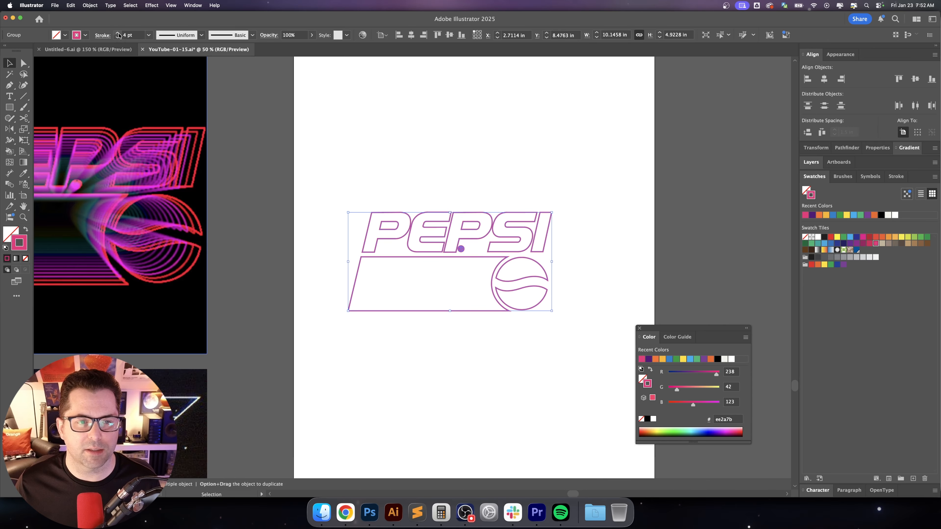
pyautogui.click(118, 34)
pyautogui.click(118, 34)
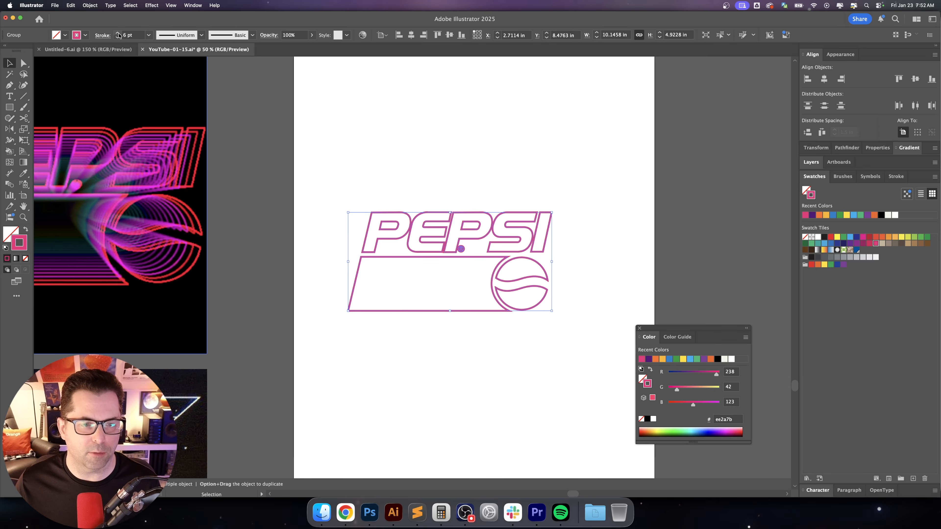
pyautogui.click(457, 109)
# Align the Pepsi logo's stroke to the inside of its paths
pyautogui.moveTo(527, 171); pyautogui.dragTo(511, 162)
pyautogui.moveTo(390, 171); pyautogui.dragTo(462, 168)
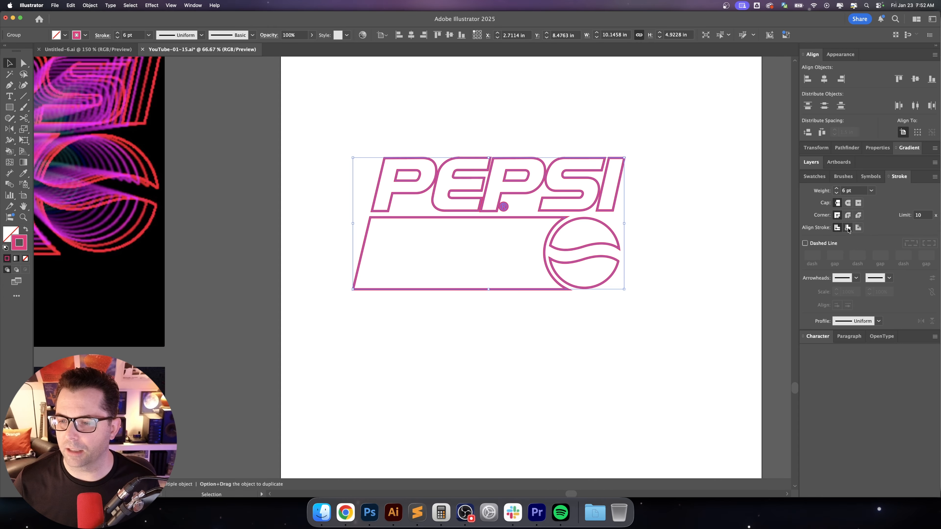
pyautogui.click(848, 228)
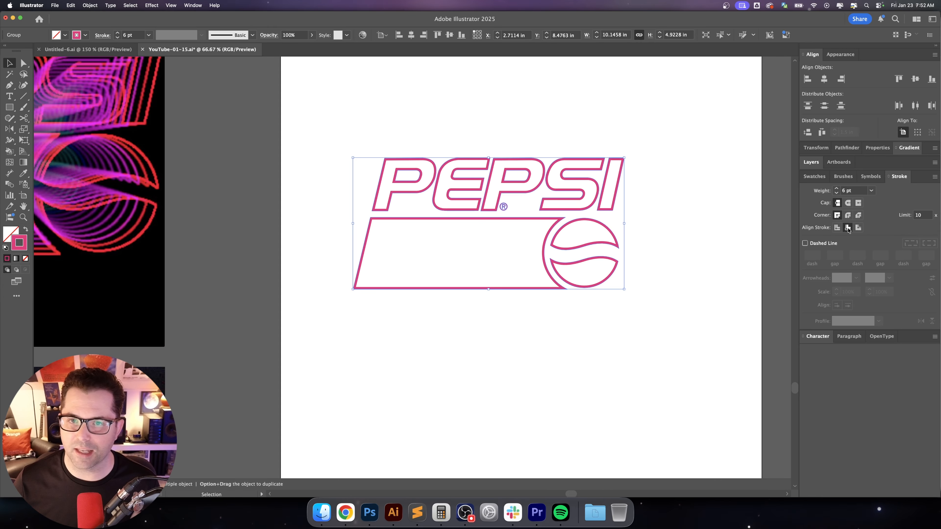
pyautogui.moveTo(703, 259); pyautogui.dragTo(577, 303)
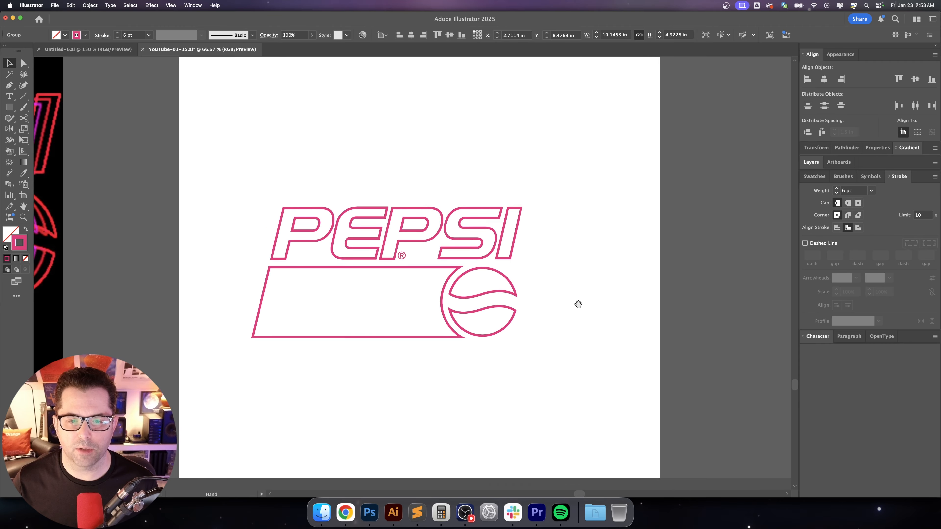
# Centre the outlined Pepsi logo horizontally and vertically on the artboard
pyautogui.press('a')
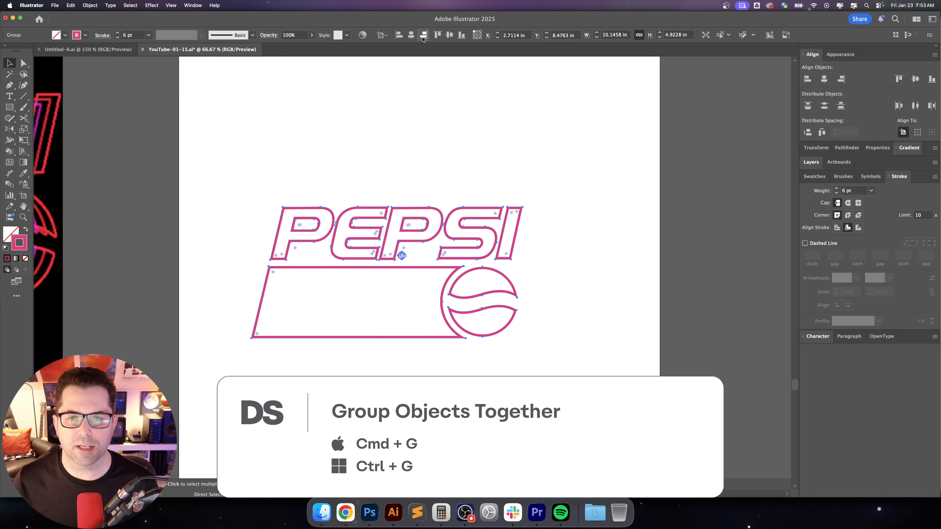
pyautogui.click(410, 36)
pyautogui.click(449, 36)
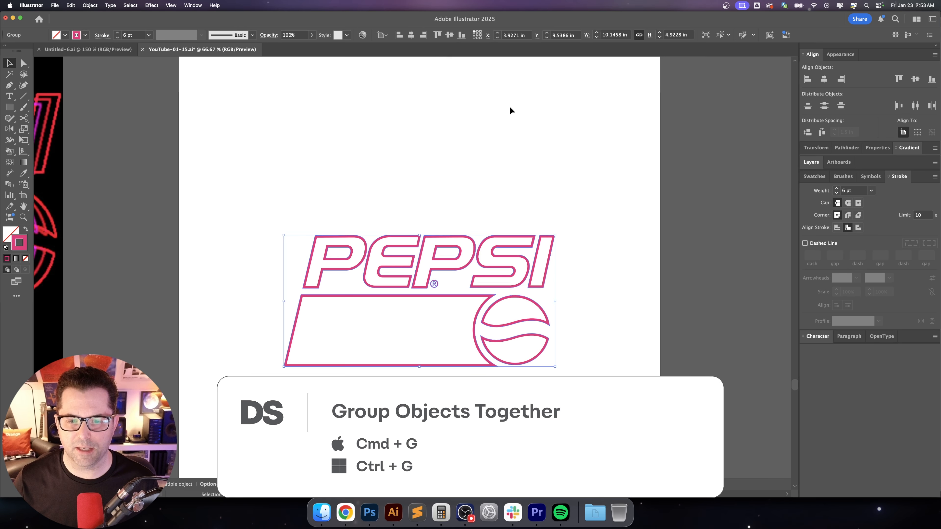
pyautogui.click(510, 116)
# Scale the logo proportionally from its centre to the artboard's full 18 in width and set its transform reference point to the centre
pyautogui.scroll(-1, 513, 125)
pyautogui.moveTo(380, 153); pyautogui.dragTo(670, 249)
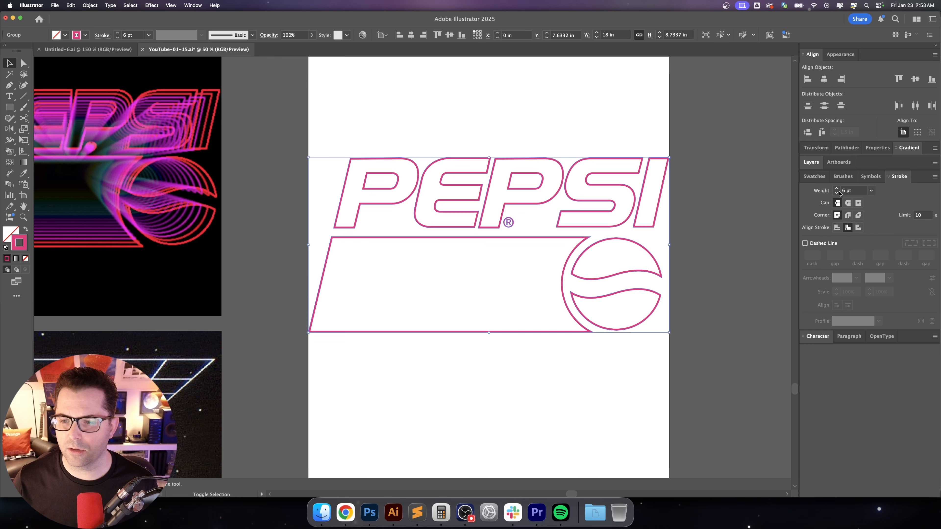
pyautogui.click(816, 148)
pyautogui.click(808, 169)
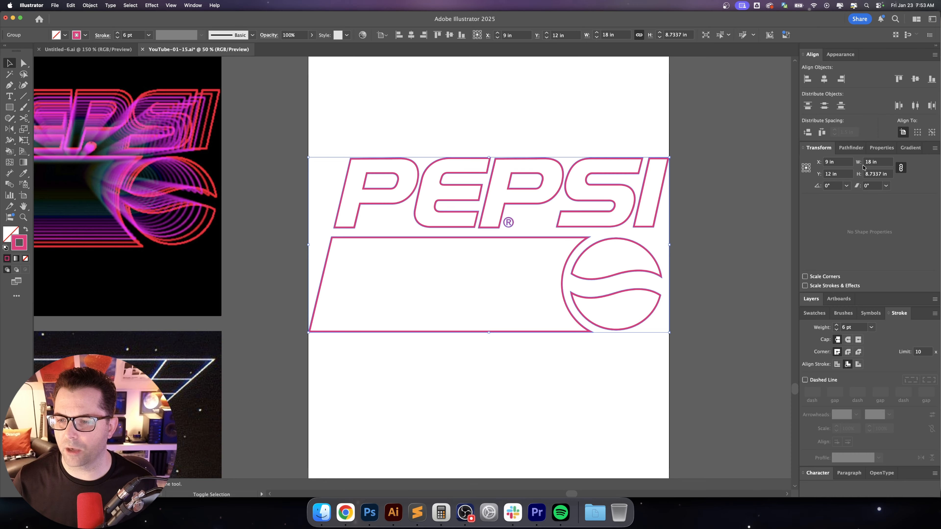
# Set the outlined Pepsi logo's width to 16 in, scaling it proportionally from its centre
pyautogui.click(882, 164)
pyautogui.write('16')
pyautogui.press('Return')
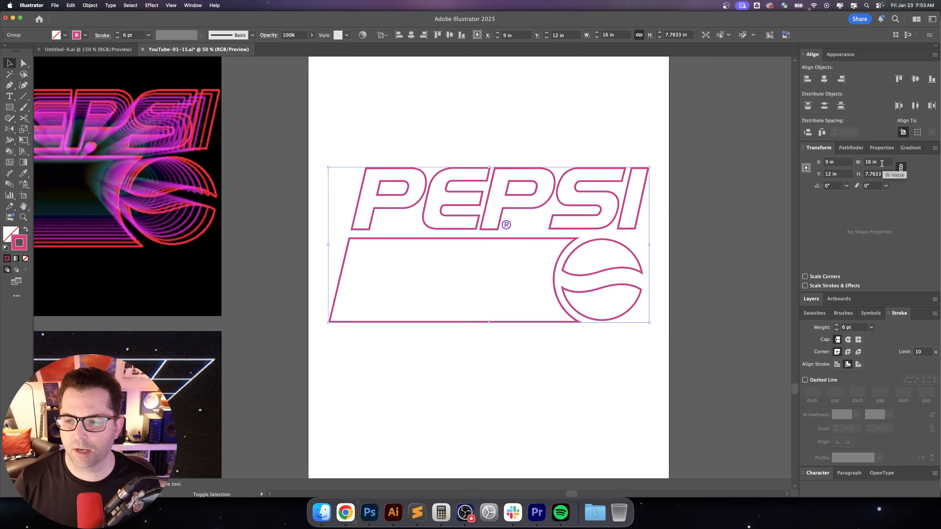
pyautogui.click(561, 129)
pyautogui.hscroll(1, 519, 126)
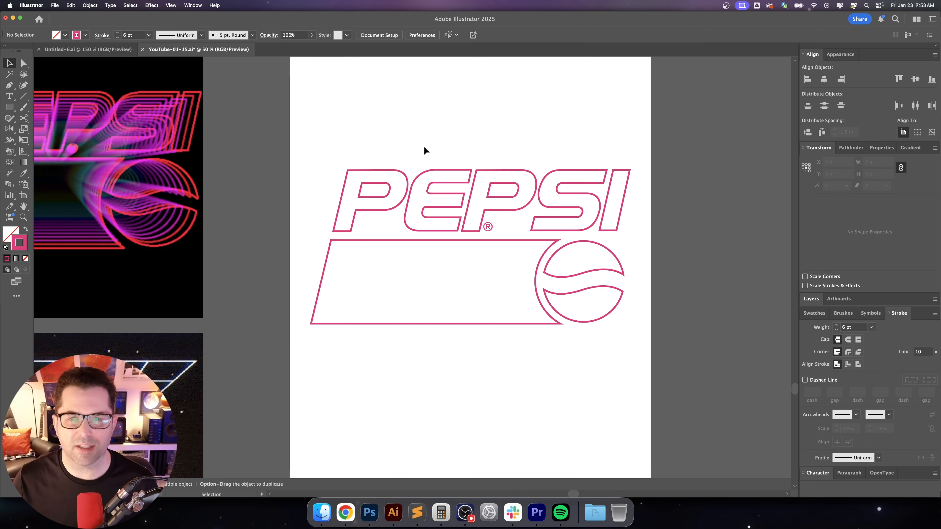
pyautogui.scroll(1, 423, 151)
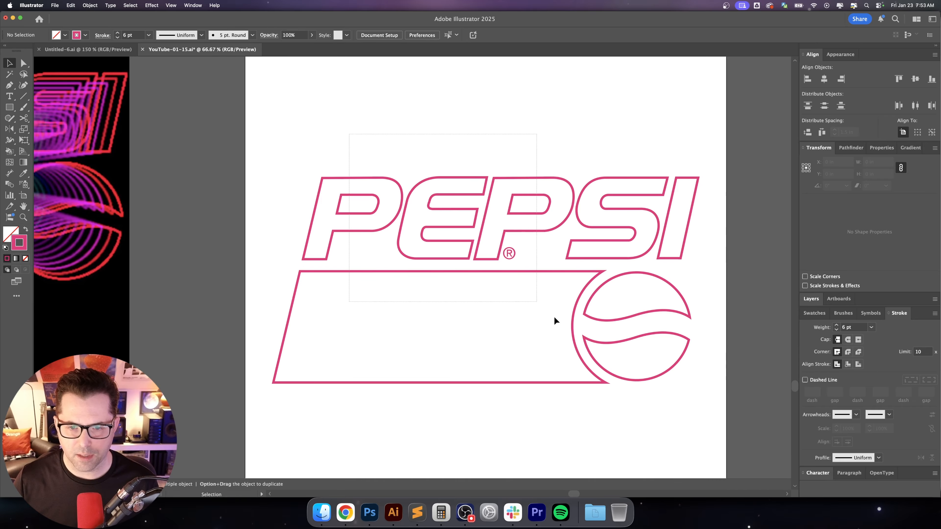
# Paste a copy of the Pepsi logo in front and scale it proportionally from its centre to 6 in wide
pyautogui.click(577, 337)
pyautogui.press('a')
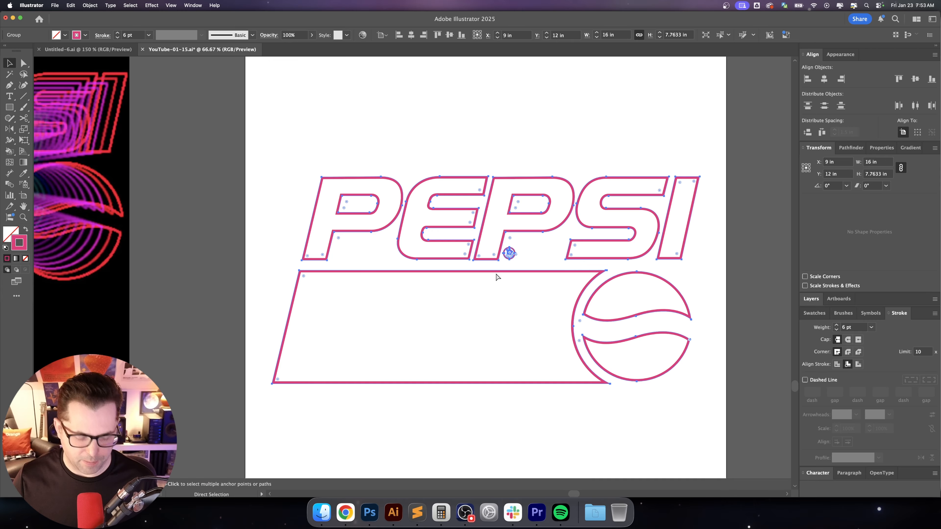
pyautogui.press('v')
pyautogui.scroll(-2, 495, 272)
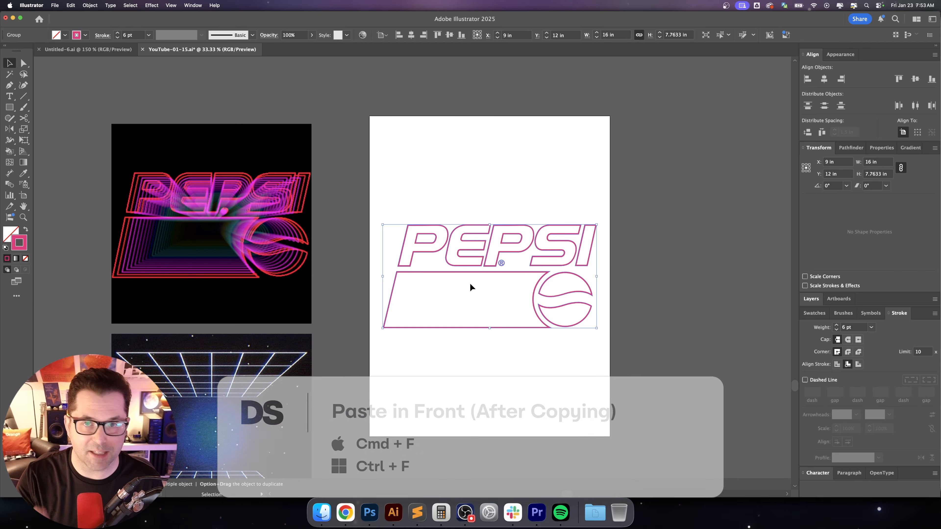
pyautogui.click(876, 161)
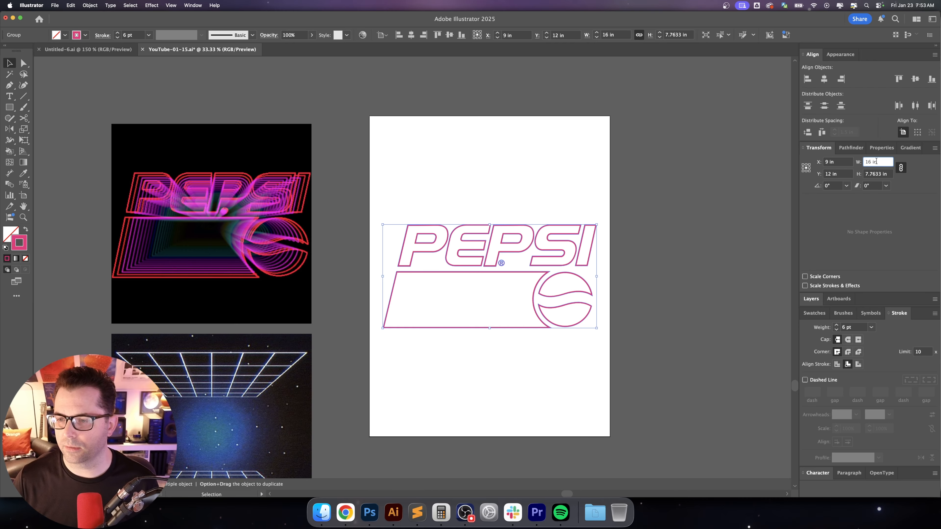
pyautogui.press('Down')
pyautogui.press('Down')
pyautogui.press('Down')
pyautogui.press('Down')
pyautogui.press('Down')
pyautogui.press('Down')
pyautogui.press('Down')
pyautogui.press('Down')
pyautogui.press('Down')
pyautogui.press('Down')
pyautogui.press('Down')
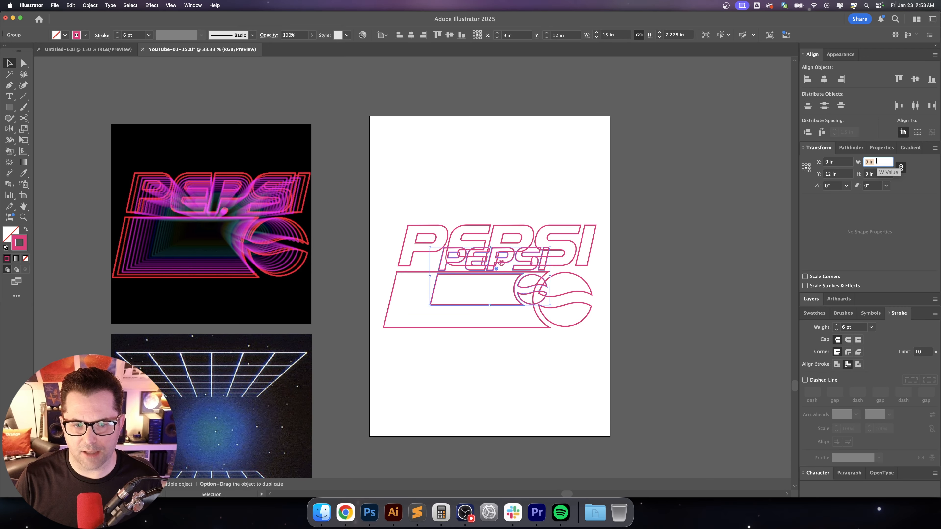
pyautogui.press('Up')
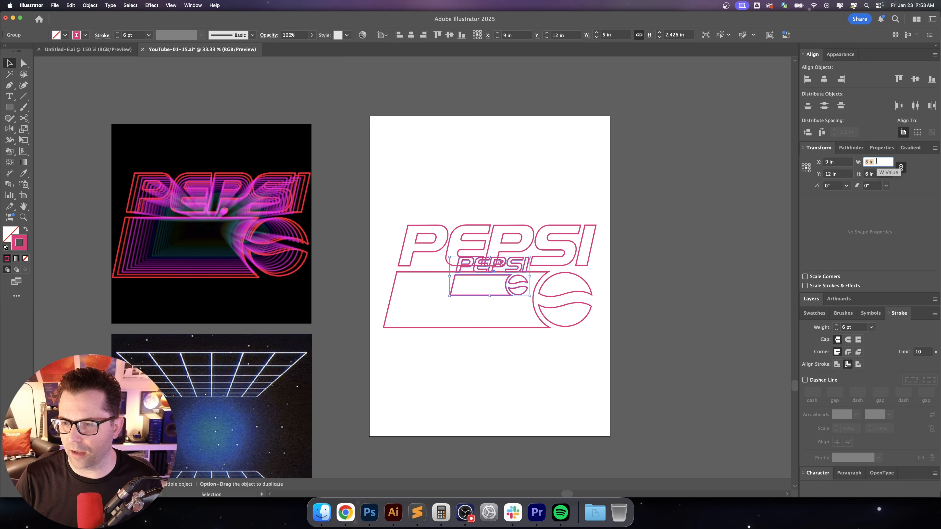
pyautogui.press('Return')
pyautogui.click(738, 239)
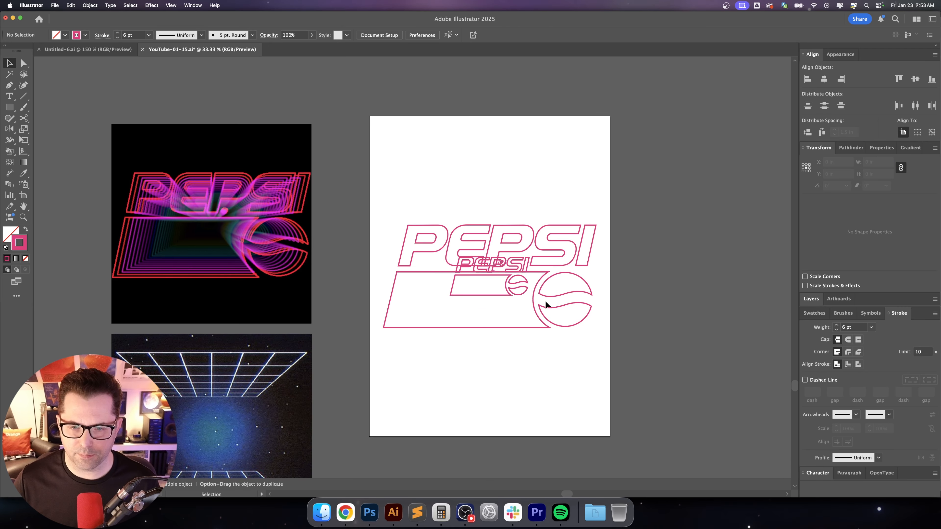
# Change the small Pepsi logo's stroke colour to e600ff
pyautogui.click(493, 296)
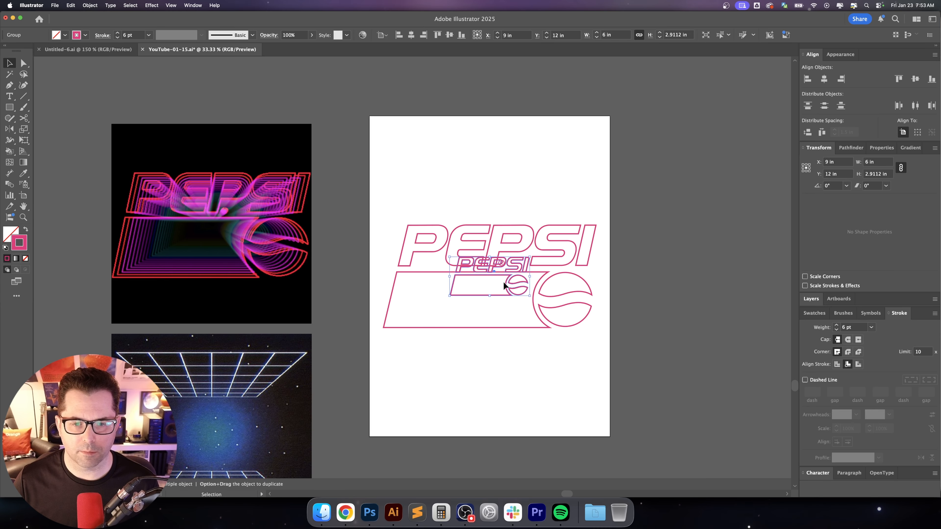
pyautogui.click(814, 313)
pyautogui.scroll(1, 587, 291)
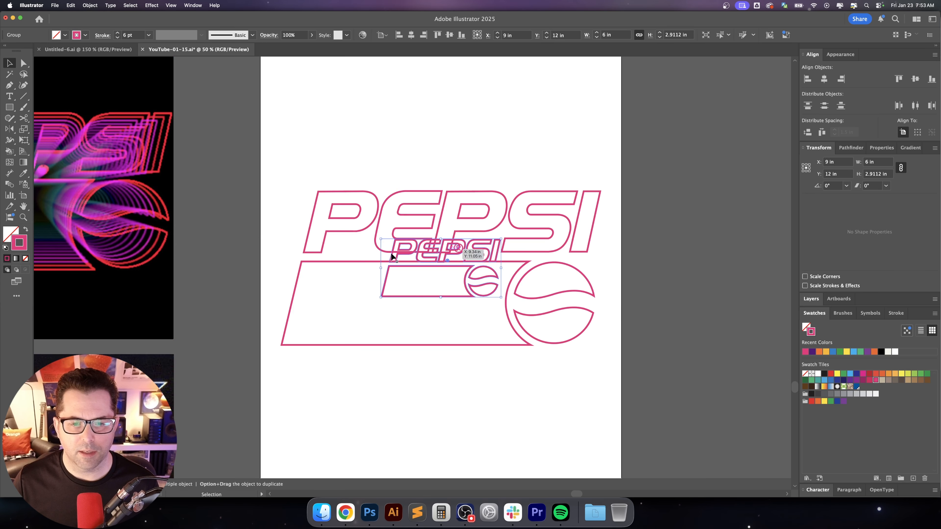
pyautogui.doubleClick(14, 245)
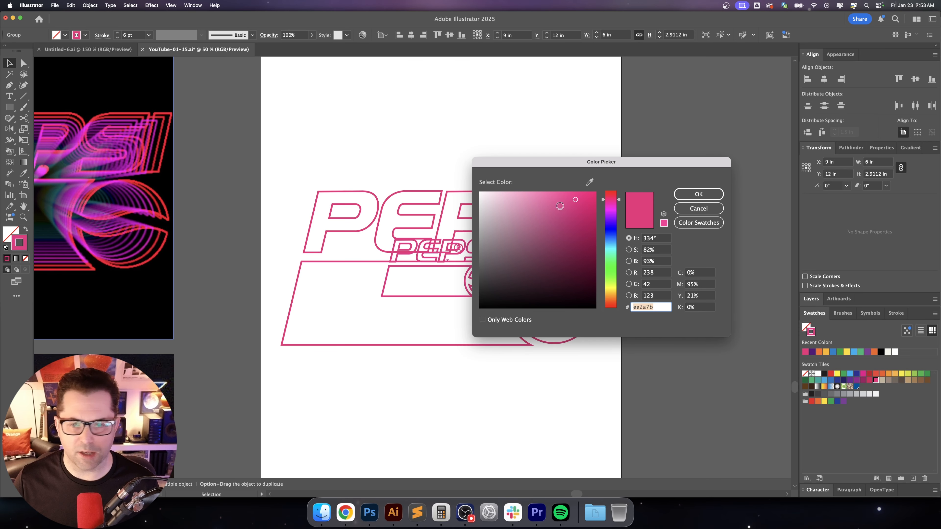
pyautogui.write('e600ff')
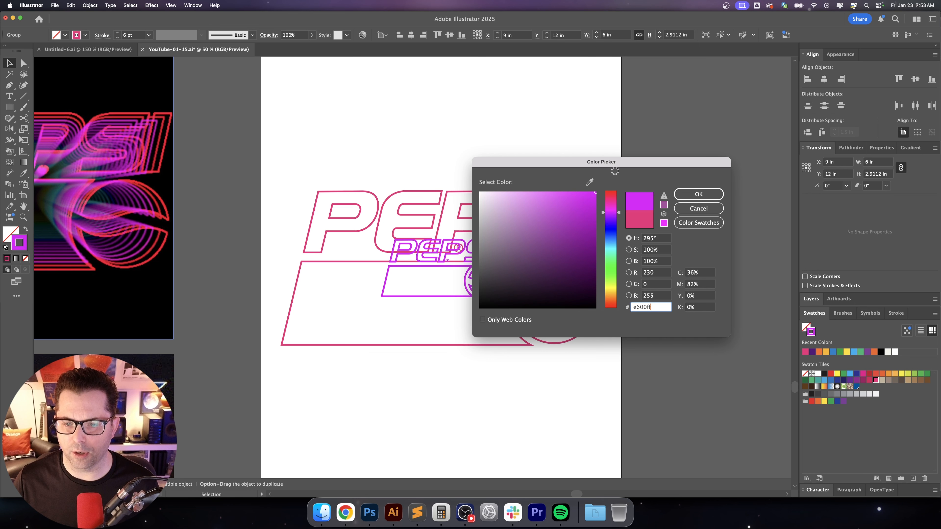
pyautogui.click(699, 193)
pyautogui.click(693, 257)
pyautogui.press('super+equal')
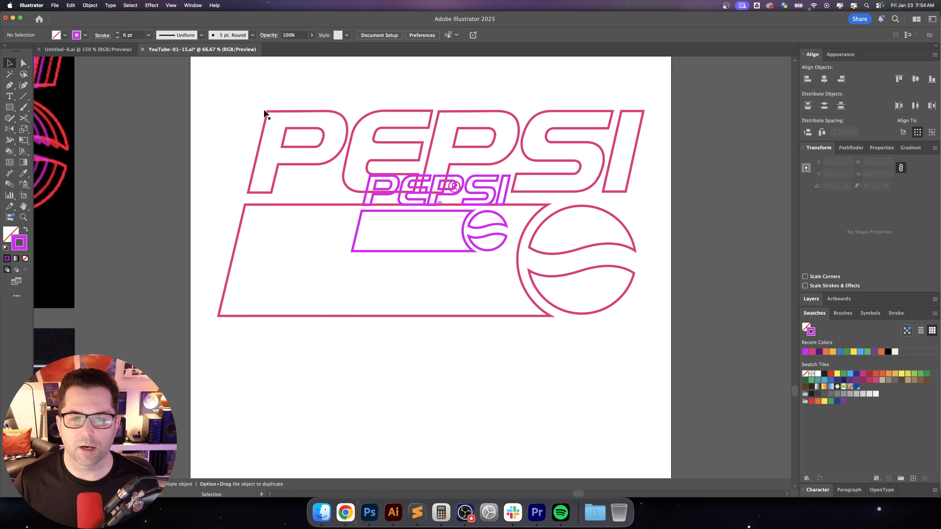
# Blend the large and small Pepsi logos with the spacing set to 12 specified steps
pyautogui.press('super+a')
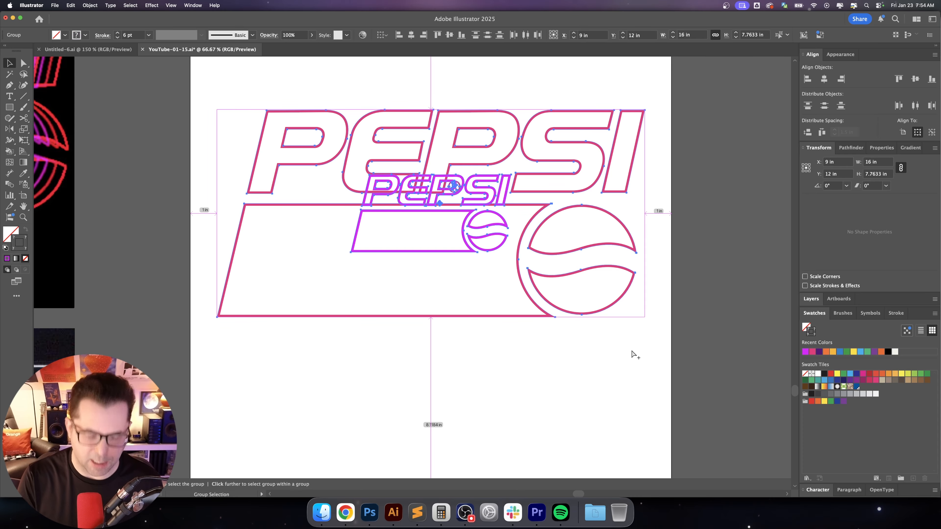
pyautogui.press('super+alt+b')
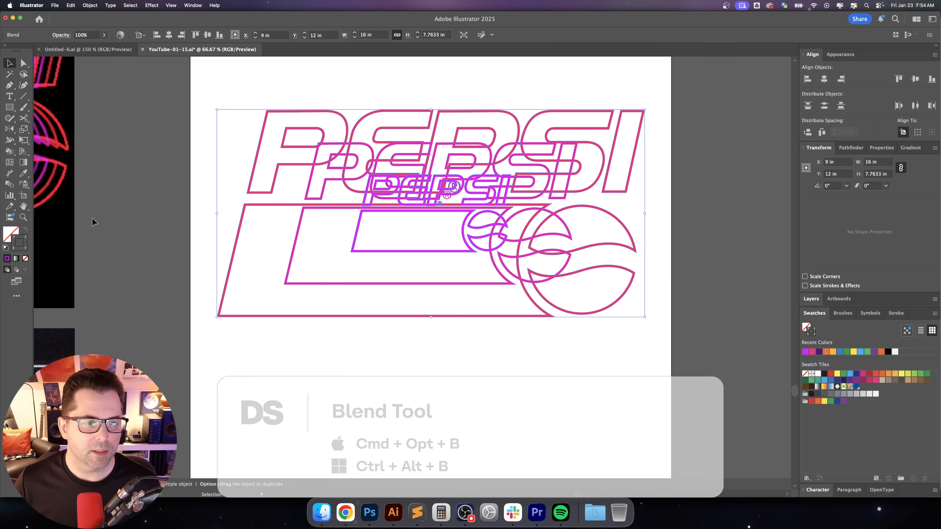
pyautogui.doubleClick(8, 183)
pyautogui.moveTo(744, 149); pyautogui.dragTo(800, 168)
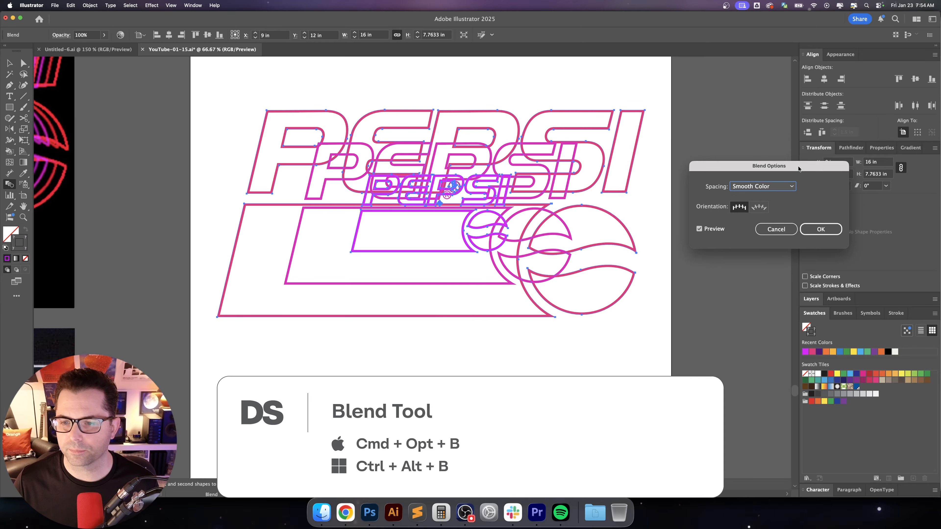
pyautogui.click(759, 187)
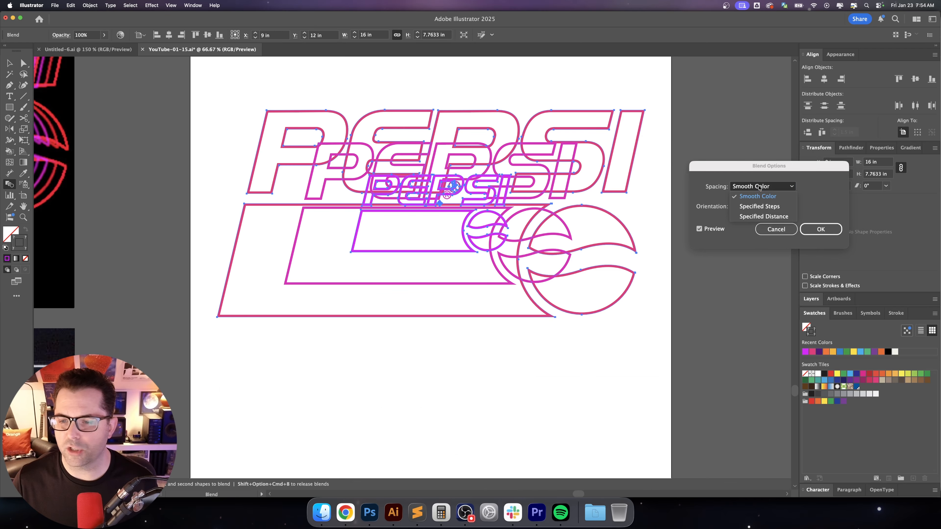
pyautogui.click(759, 207)
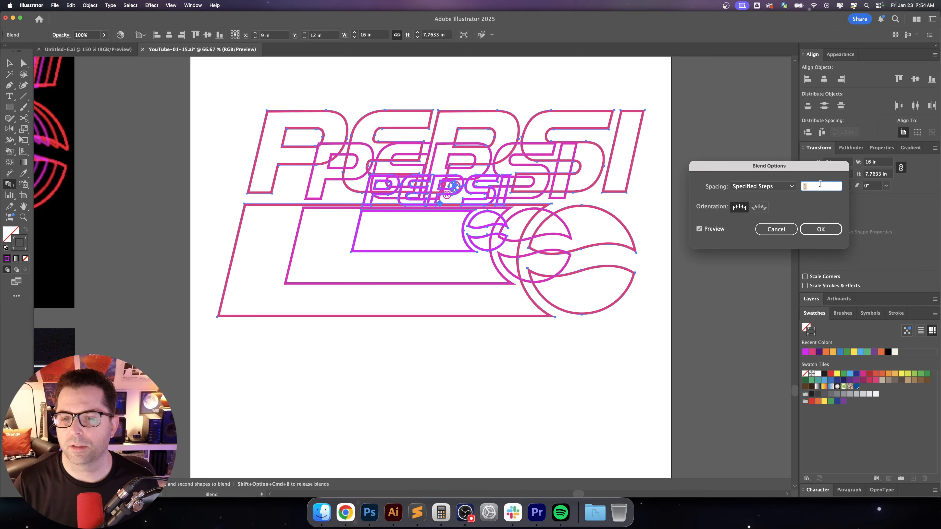
pyautogui.write('12')
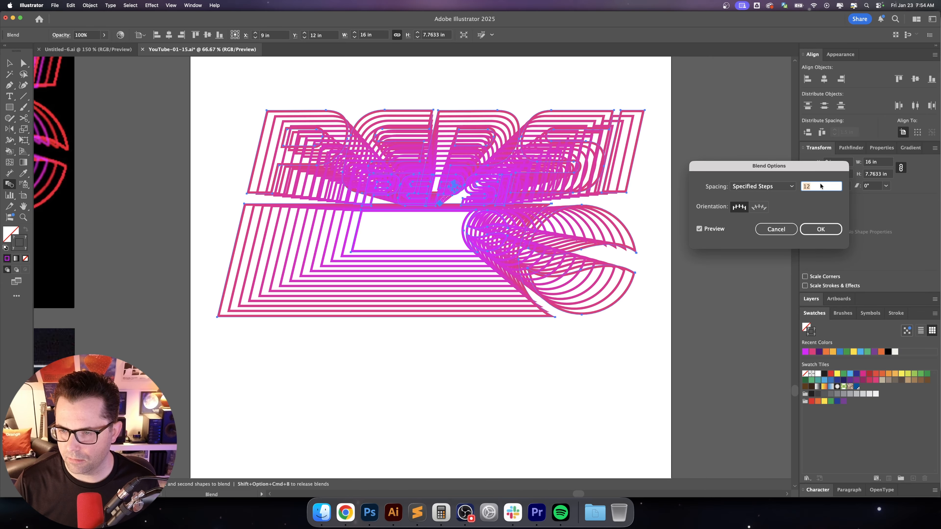
pyautogui.press('Return')
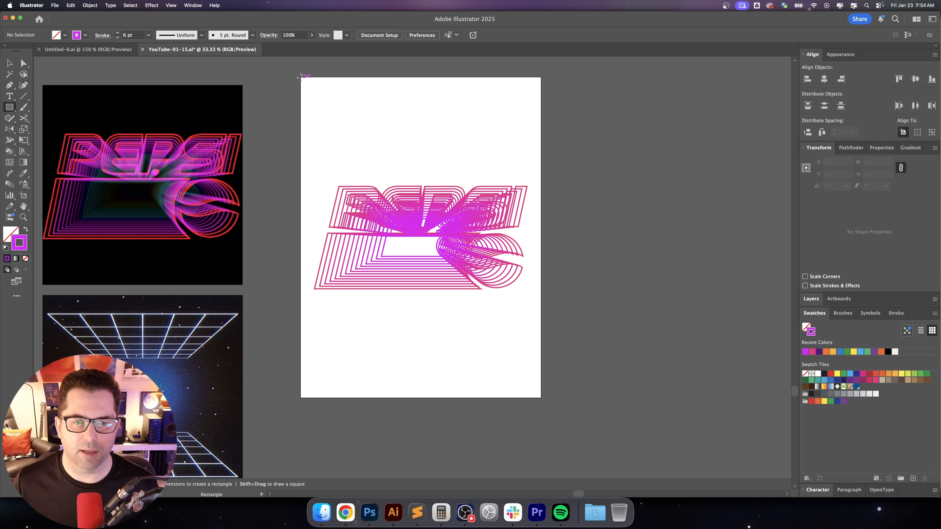
# Back the blend with a black, strokeless rectangle about 18 by 24.11 in covering the artboard, and lock it
pyautogui.moveTo(301, 78)
pyautogui.mouseDown()
pyautogui.moveTo(360, 190)
pyautogui.moveTo(530, 359)
pyautogui.moveTo(541, 399)
pyautogui.mouseUp()
pyautogui.hotkey('shift', 'x')
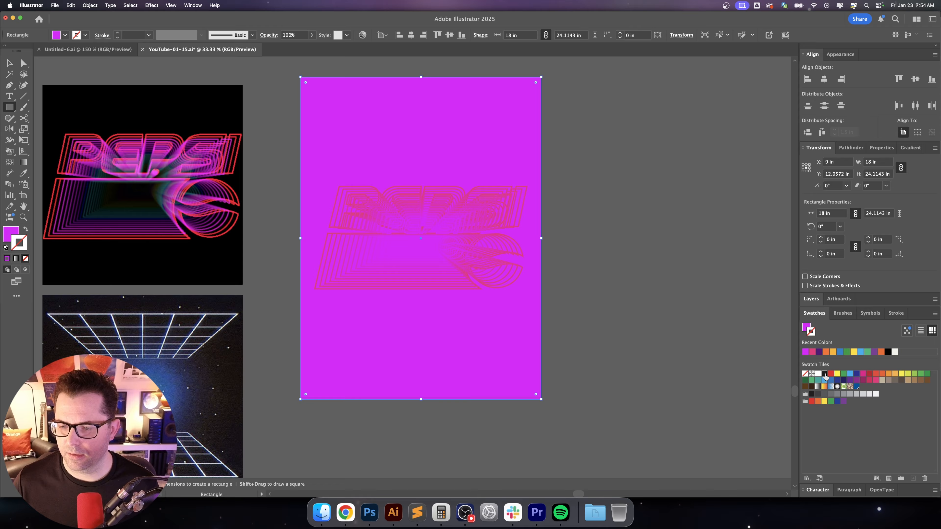
pyautogui.click(825, 374)
pyautogui.press('v')
pyautogui.hotkey('shift', 'x')
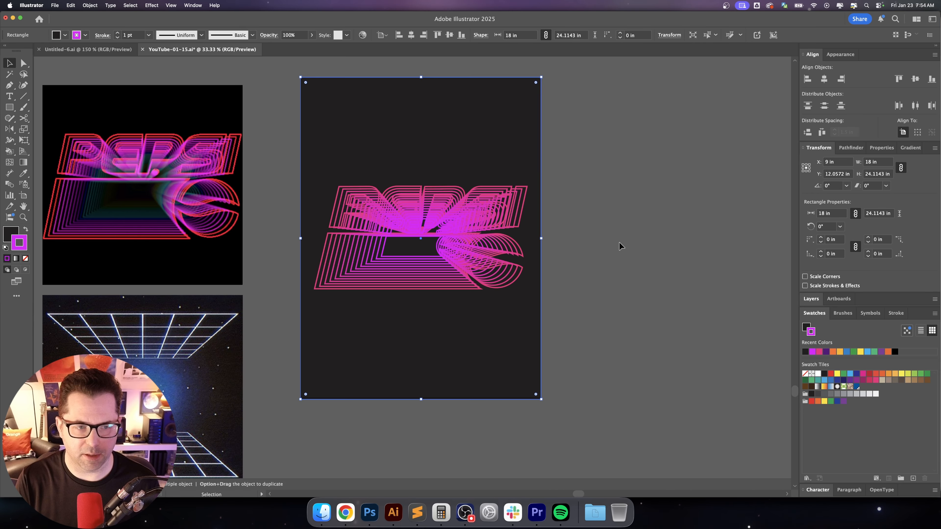
pyautogui.click(619, 243)
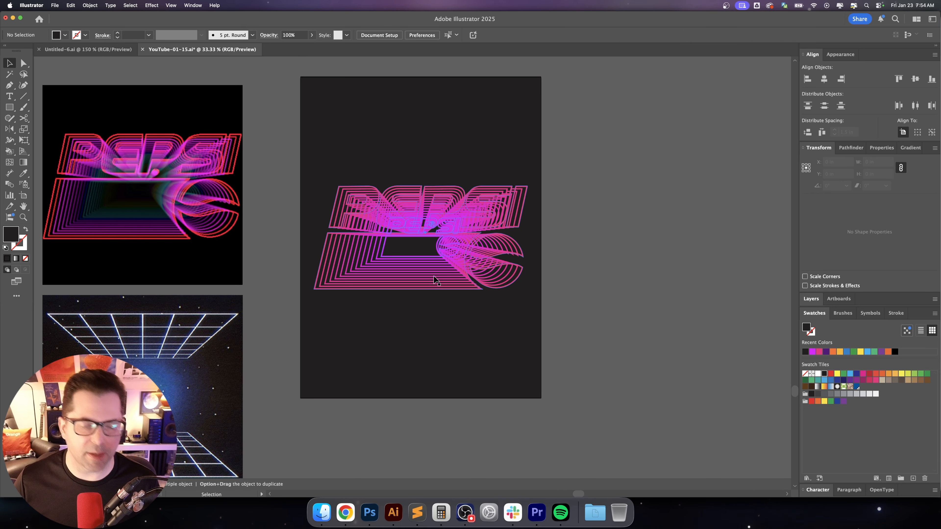
pyautogui.click(422, 296)
pyautogui.press('super+1')
pyautogui.press('super+2')
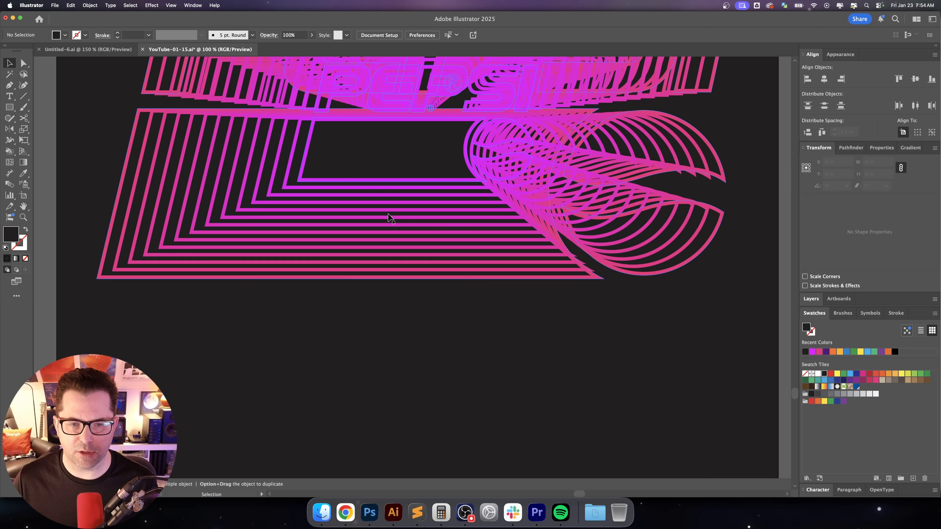
# Set the opacity of the small inner logo inside the blend to 25%
pyautogui.moveTo(379, 181); pyautogui.dragTo(418, 265)
pyautogui.doubleClick(418, 264)
pyautogui.click(418, 264)
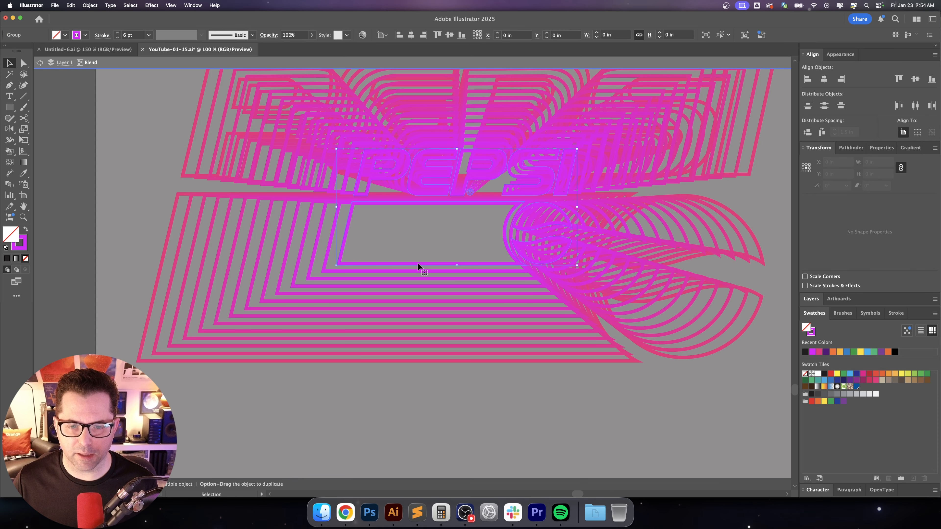
pyautogui.scroll(2, 370, 266)
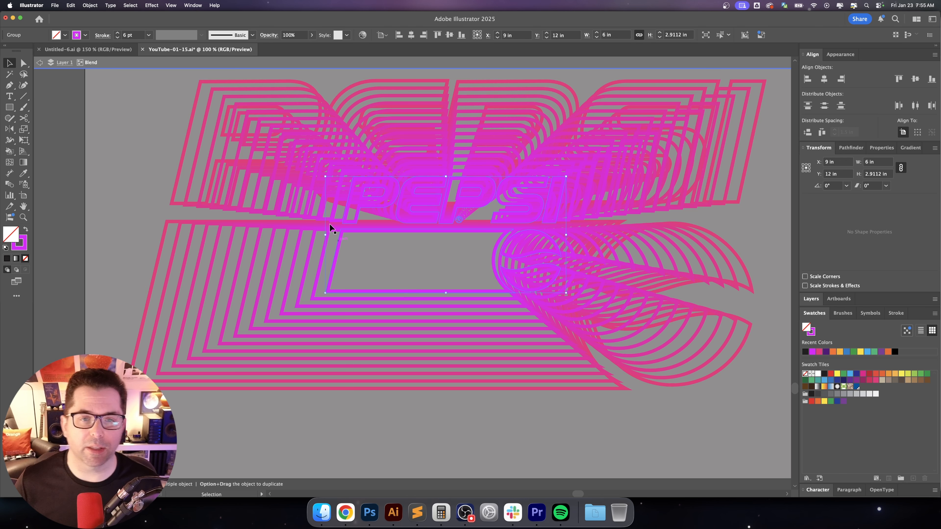
pyautogui.click(296, 35)
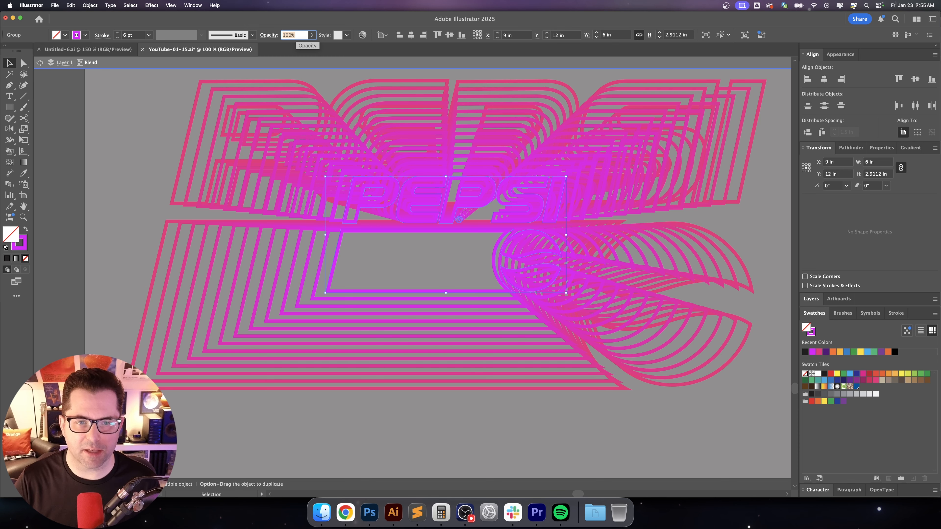
pyautogui.write('25')
pyautogui.press('Return')
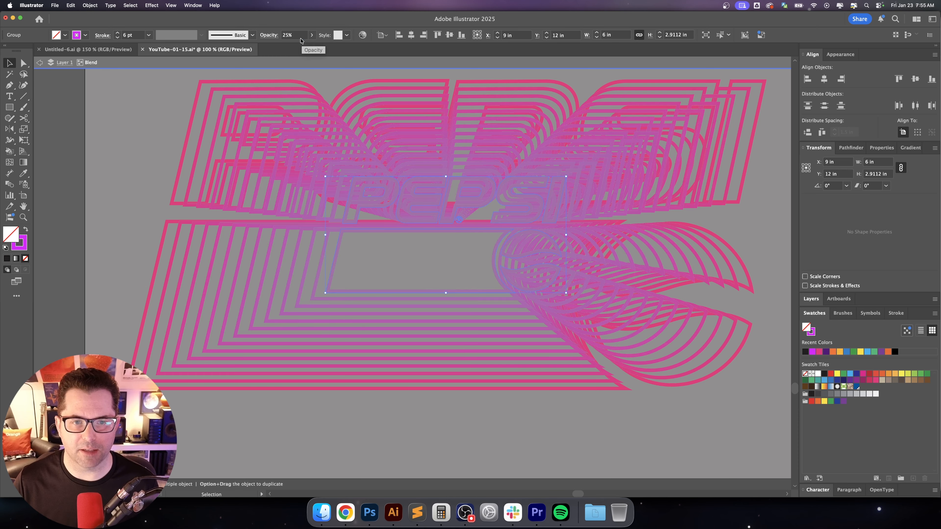
pyautogui.doubleClick(156, 165)
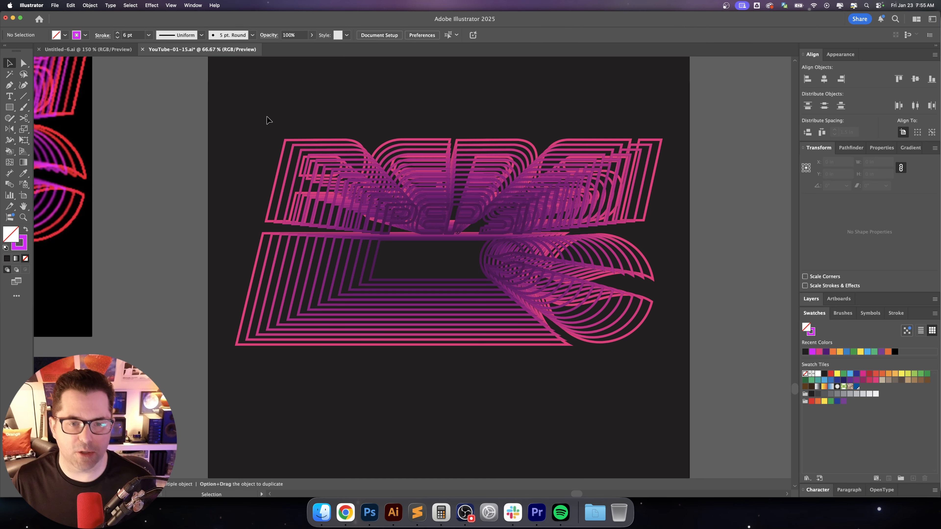
# Reverse the blend's stacking order front to back so the large pink logo sits in front
pyautogui.click(426, 275)
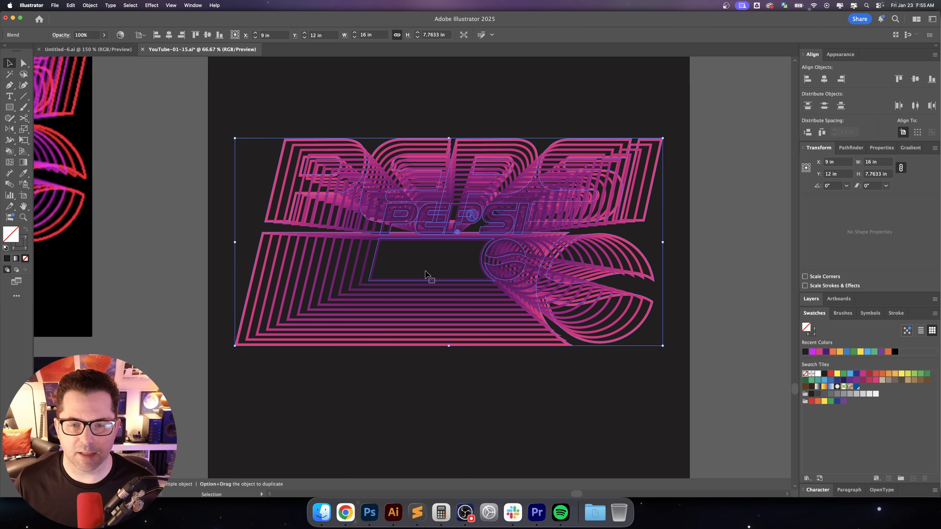
pyautogui.click(90, 6)
pyautogui.moveTo(112, 312)
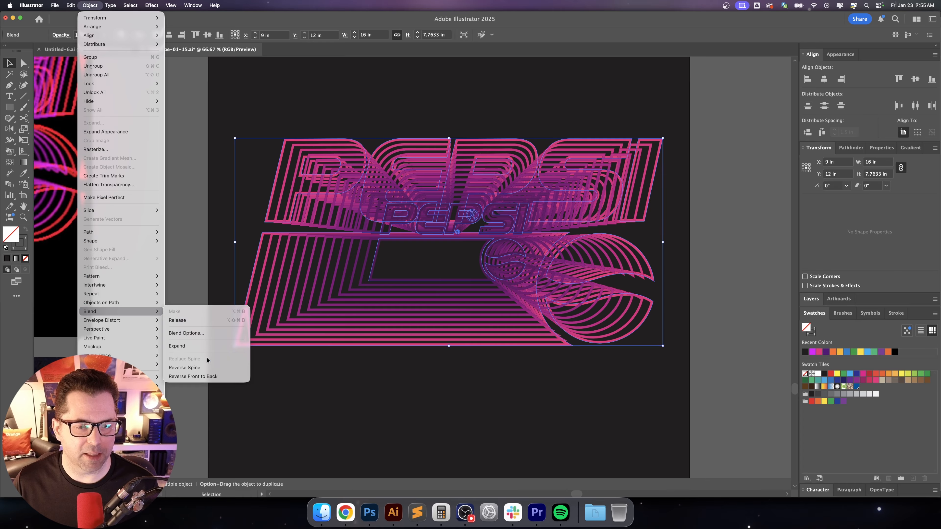
pyautogui.click(209, 379)
pyautogui.click(705, 207)
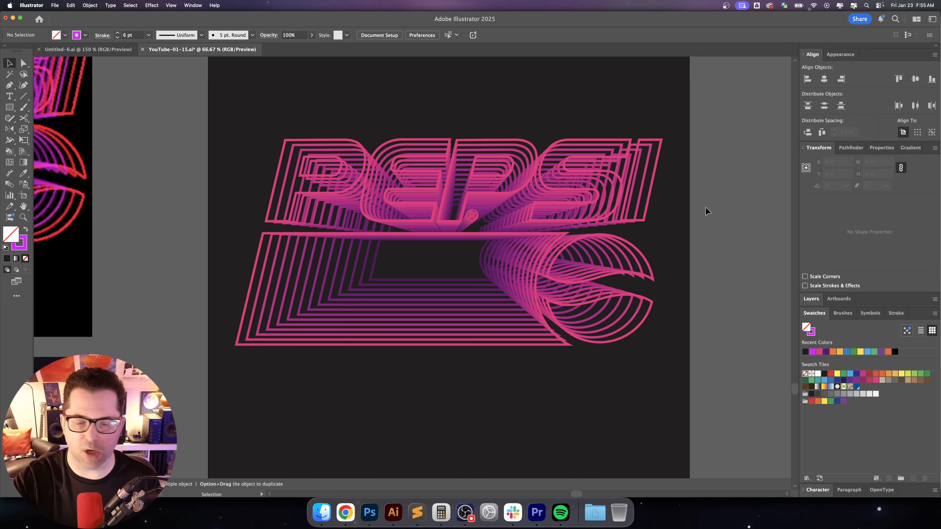
# Set the opacity of the small inner logo inside the blend to 10%
pyautogui.click(470, 218)
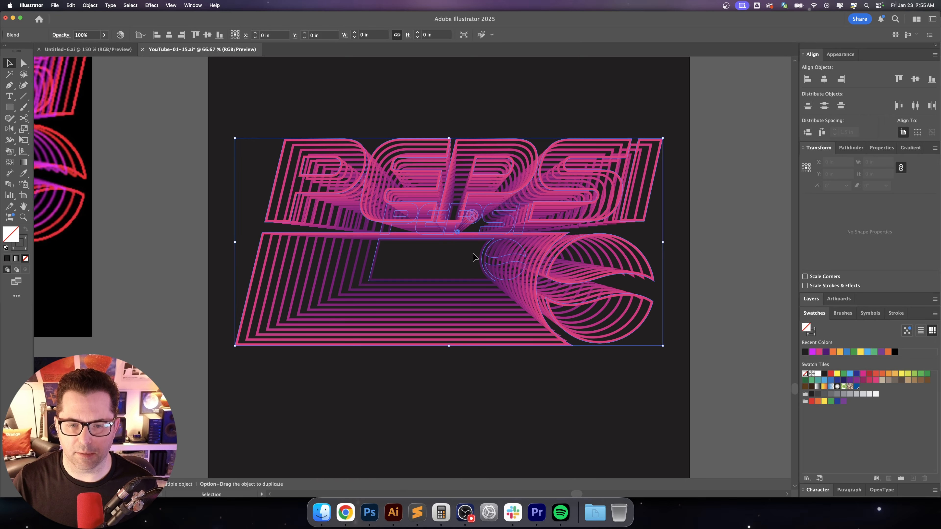
pyautogui.doubleClick(473, 281)
pyautogui.click(474, 281)
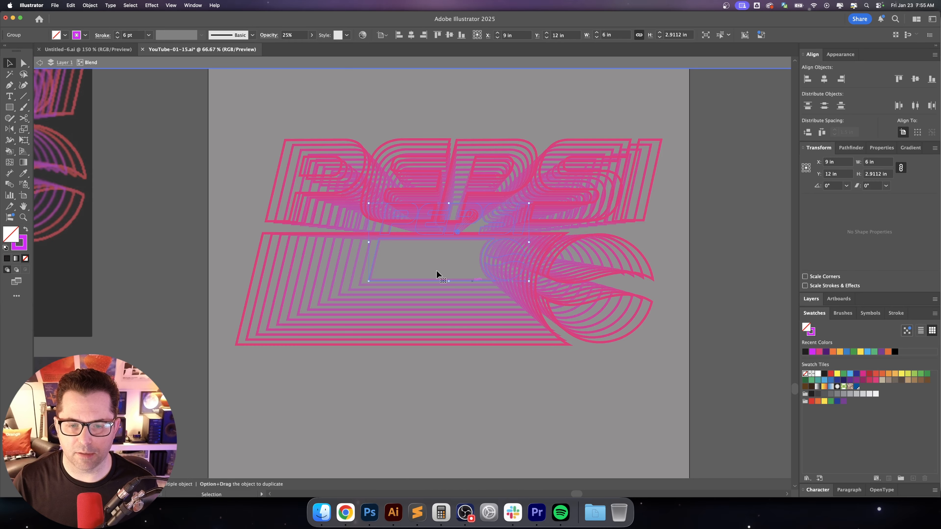
pyautogui.click(301, 35)
pyautogui.write('10')
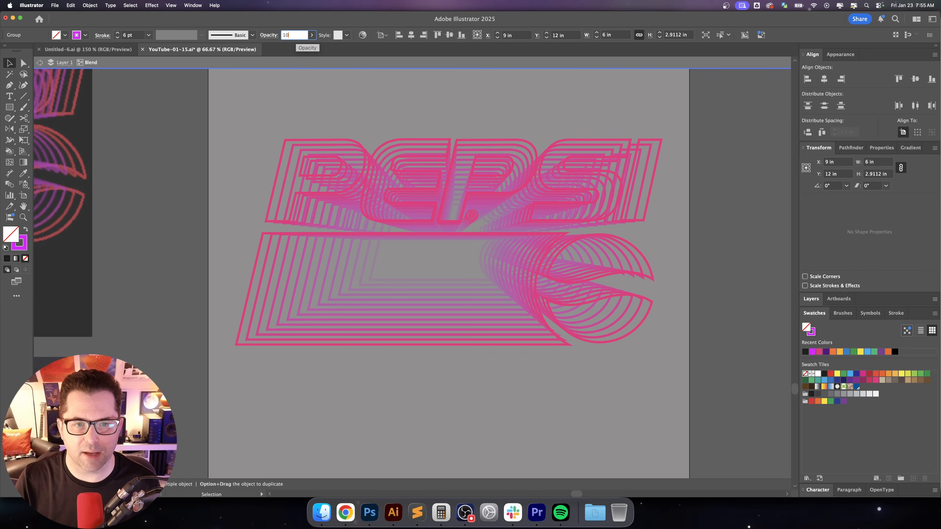
pyautogui.press('Return')
pyautogui.doubleClick(189, 147)
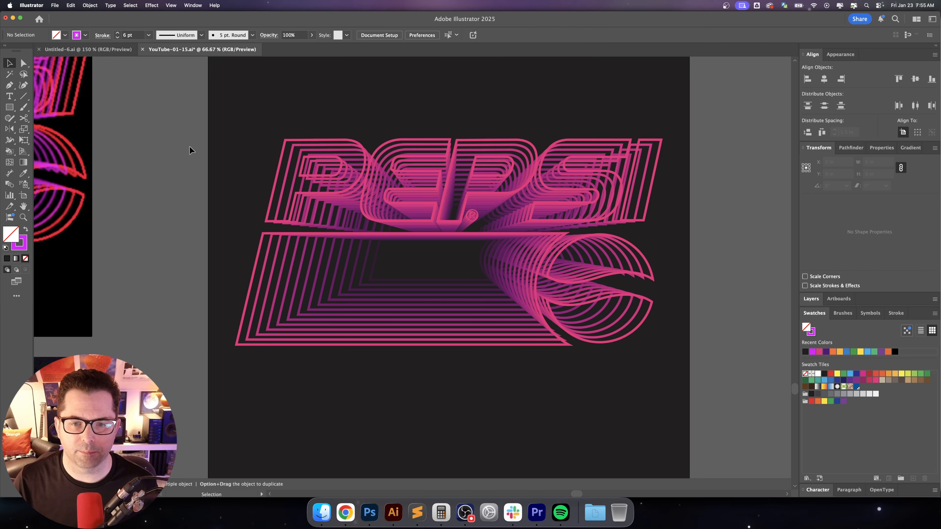
# Change the stroke of the large front logo inside the blend to the red swatch
pyautogui.scroll(-2, 466, 228)
pyautogui.moveTo(461, 229); pyautogui.dragTo(424, 253)
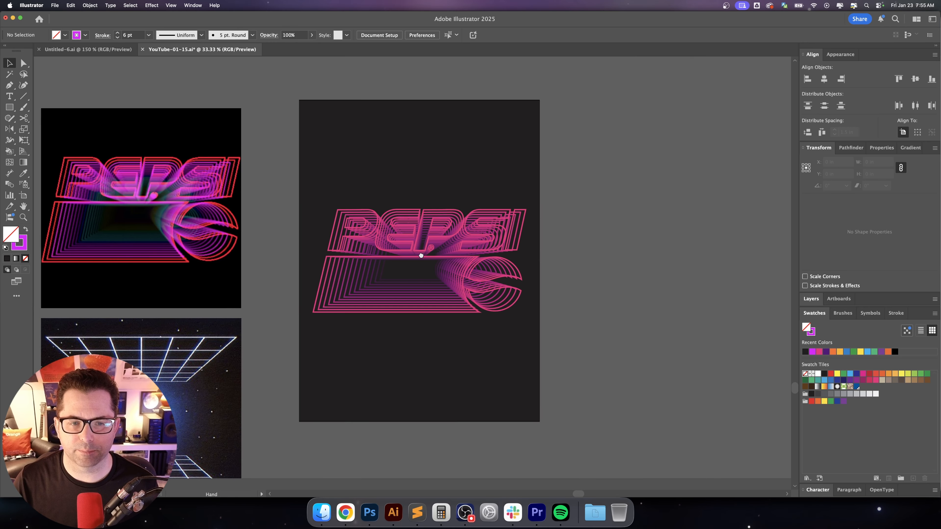
pyautogui.scroll(1, 421, 254)
pyautogui.scroll(1, 421, 255)
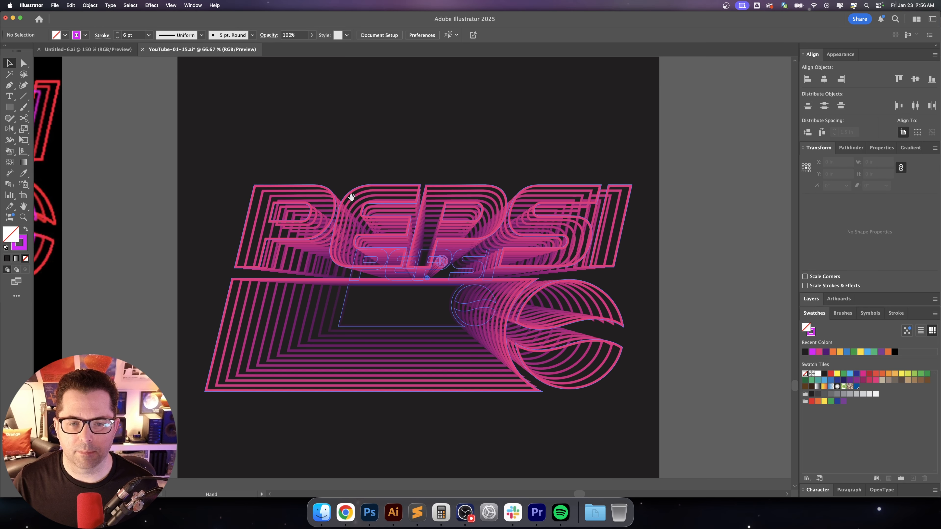
pyautogui.hscroll(-2, 352, 189)
pyautogui.click(369, 186)
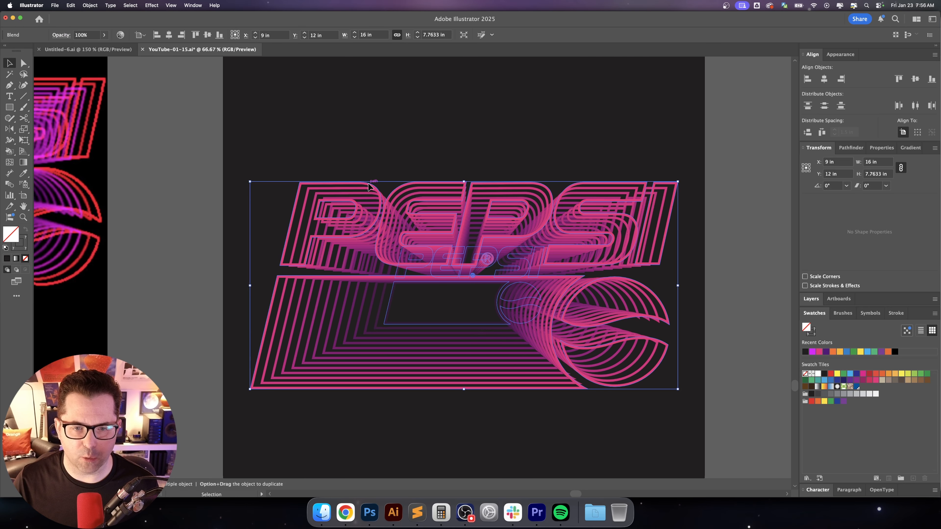
pyautogui.doubleClick(369, 187)
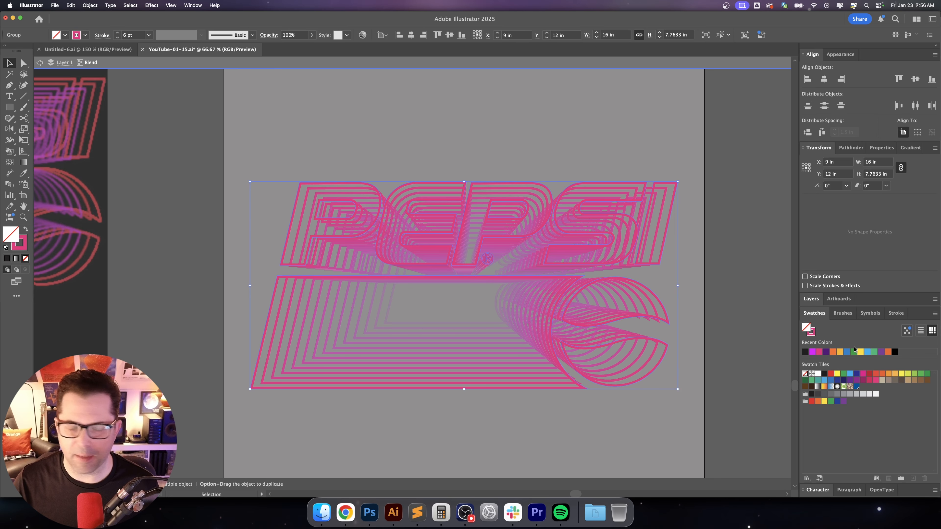
pyautogui.press('x')
pyautogui.click(831, 374)
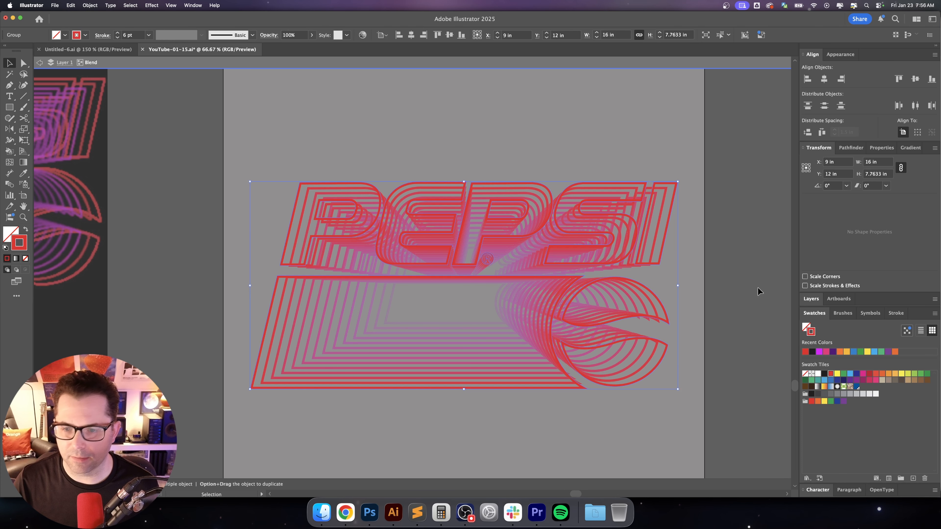
pyautogui.doubleClick(747, 277)
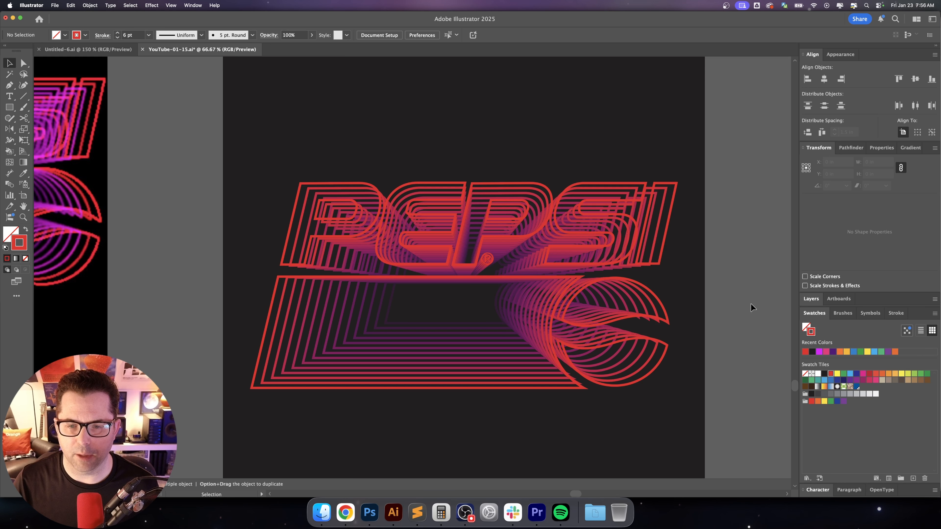
# Change the stroke of the small inner logo inside the blend to magenta-pink #ff00c3
pyautogui.moveTo(508, 348); pyautogui.dragTo(535, 329)
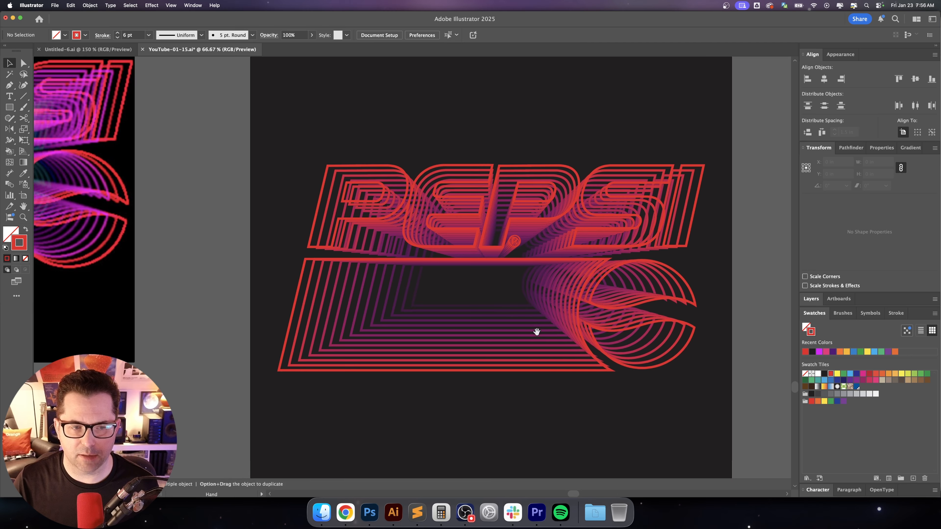
pyautogui.doubleClick(480, 307)
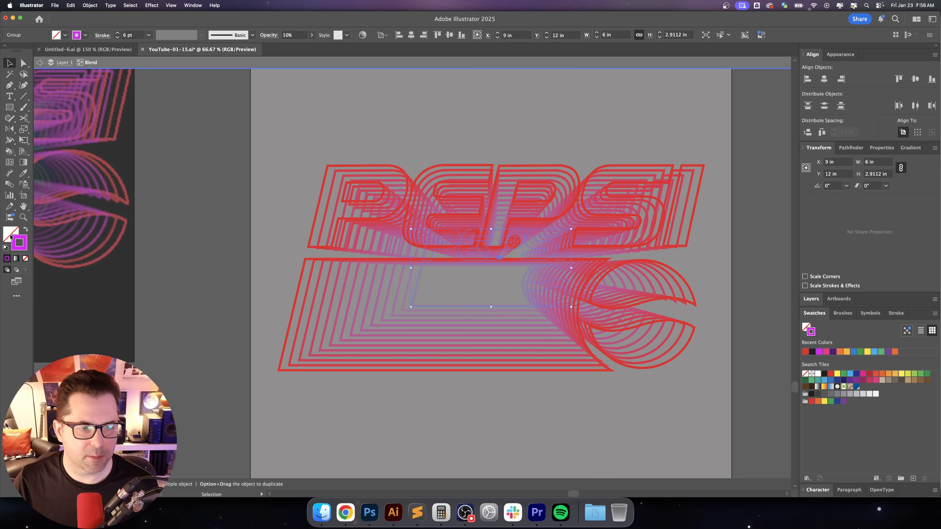
pyautogui.doubleClick(16, 241)
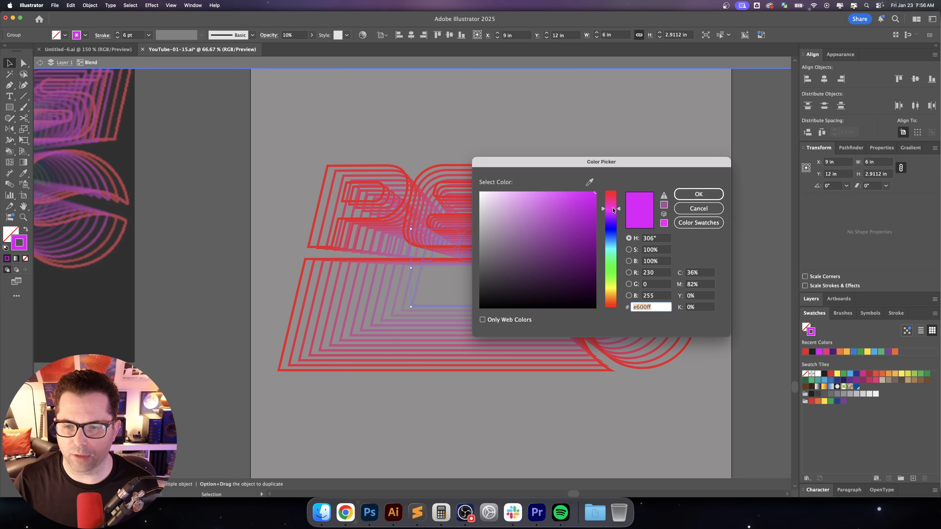
pyautogui.moveTo(613, 210); pyautogui.dragTo(613, 207)
pyautogui.click(704, 194)
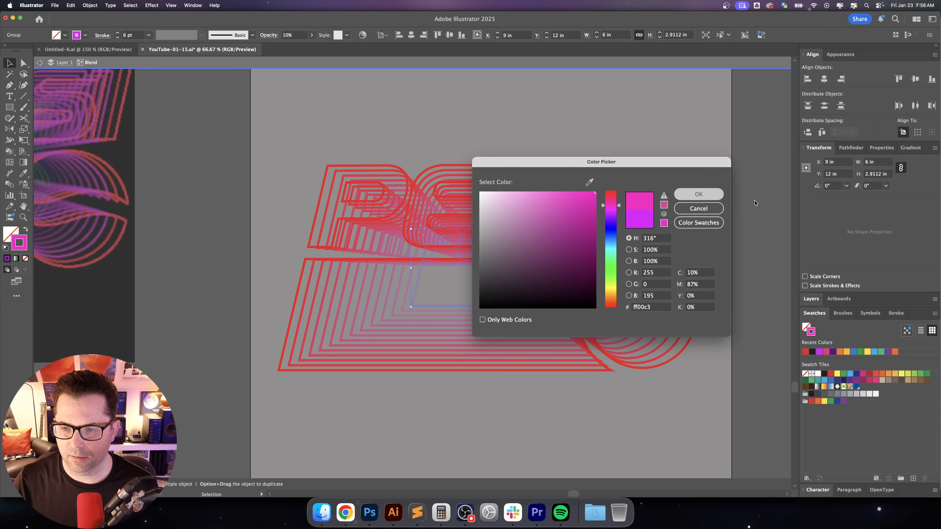
pyautogui.doubleClick(754, 200)
# Compare the blended logo with its reference artwork and examine the perspective grid in the second reference image
pyautogui.hscroll(3, 754, 233)
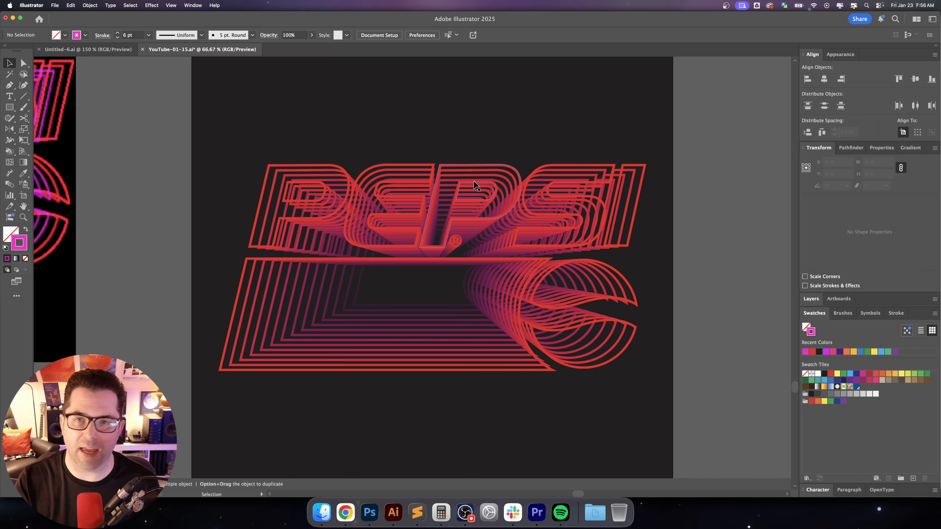
pyautogui.press('super+minus')
pyautogui.press('super+minus')
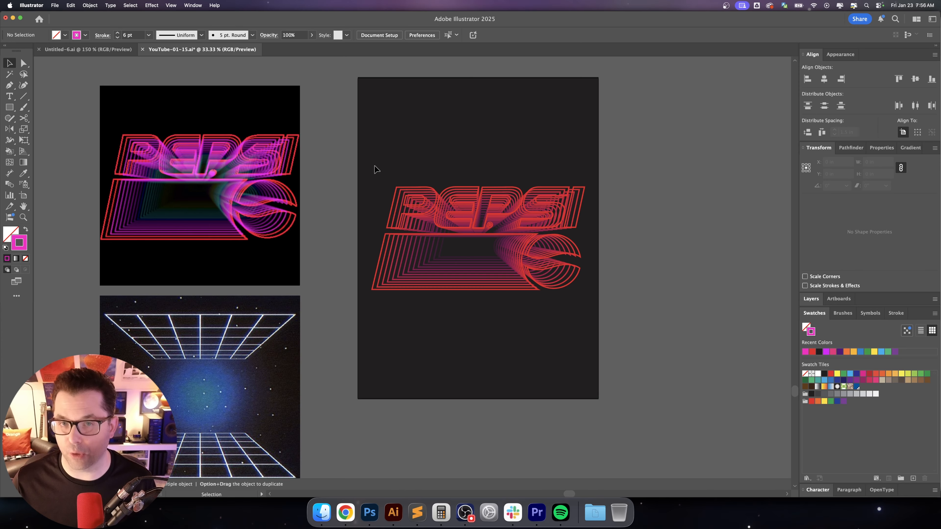
pyautogui.hscroll(5, 375, 169)
pyautogui.click(383, 245)
pyautogui.moveTo(380, 230); pyautogui.dragTo(694, 229)
pyautogui.click(595, 165)
pyautogui.moveTo(527, 182); pyautogui.dragTo(539, 180)
pyautogui.moveTo(427, 249); pyautogui.dragTo(548, 148)
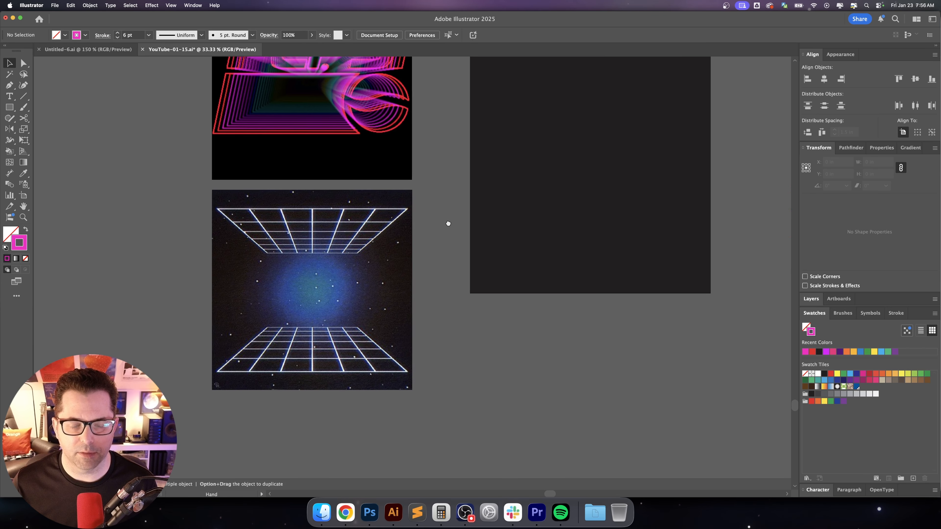
pyautogui.moveTo(448, 222); pyautogui.dragTo(545, 226)
pyautogui.press('super+equal')
pyautogui.moveTo(305, 209); pyautogui.dragTo(347, 185)
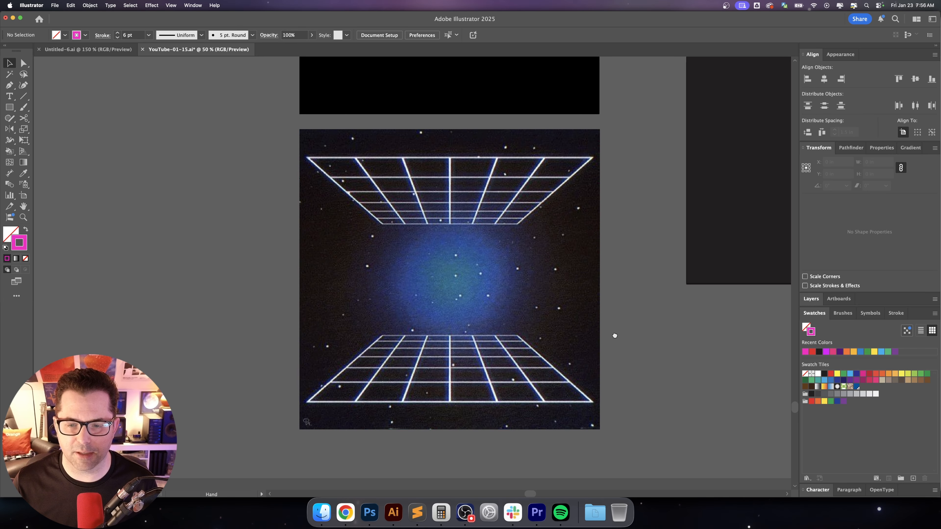
pyautogui.hscroll(3, 559, 344)
pyautogui.hscroll(-3, 588, 288)
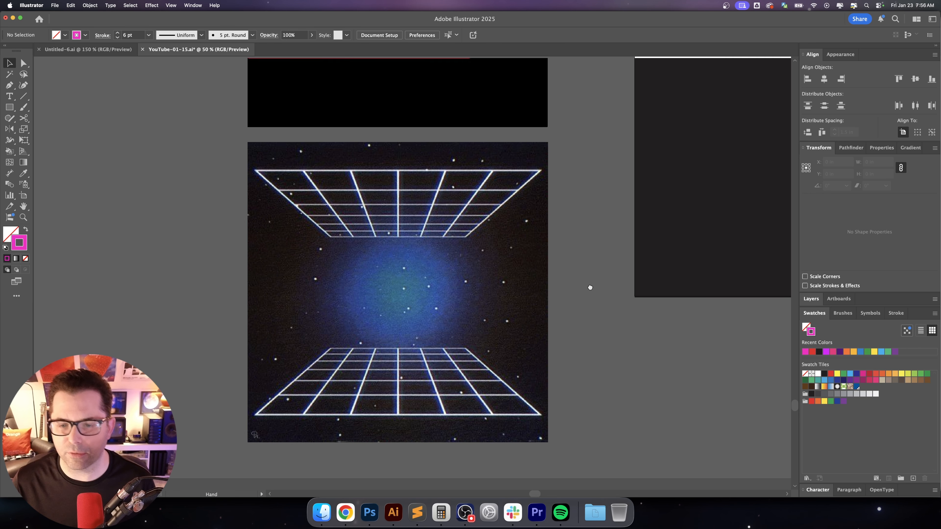
# Fade the perspective grid reference image to 40% opacity for tracing
pyautogui.press('super+equal')
pyautogui.moveTo(437, 225); pyautogui.dragTo(386, 240)
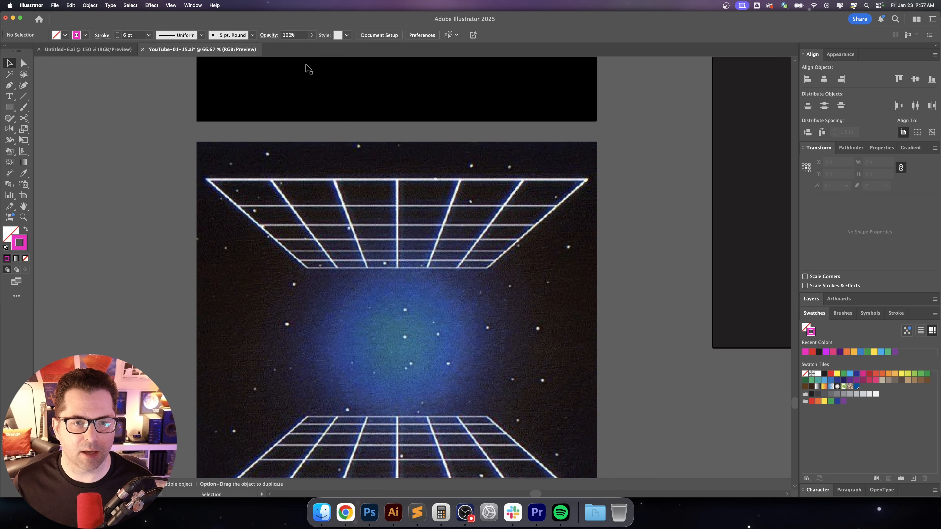
pyautogui.click(226, 169)
pyautogui.click(351, 35)
pyautogui.write('50')
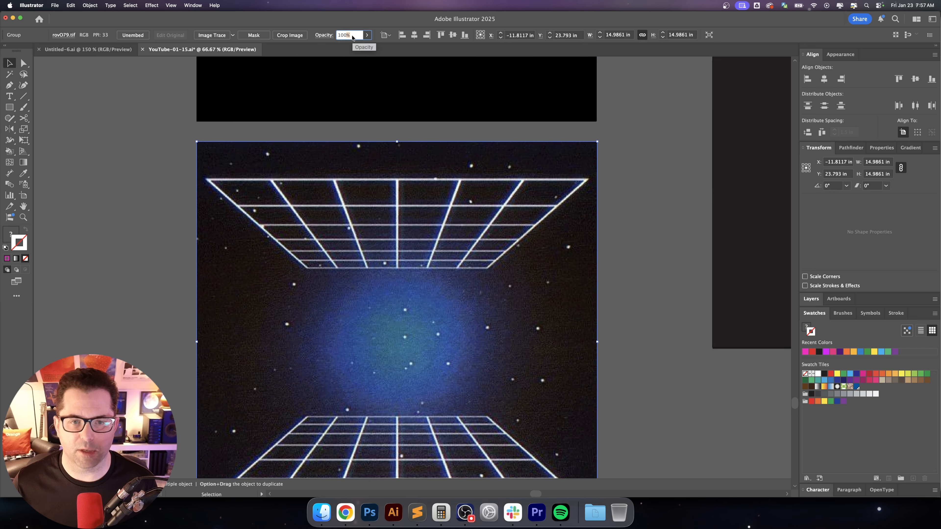
pyautogui.press('Return')
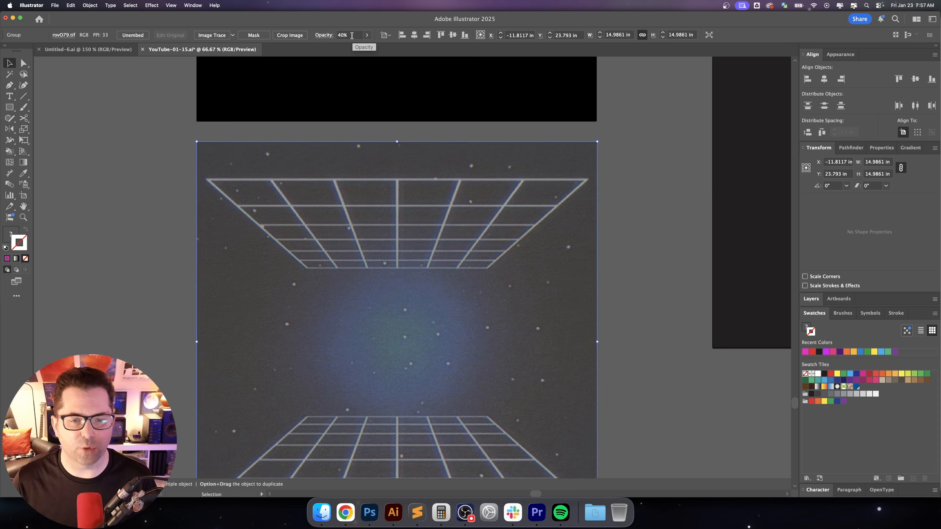
pyautogui.click(112, 189)
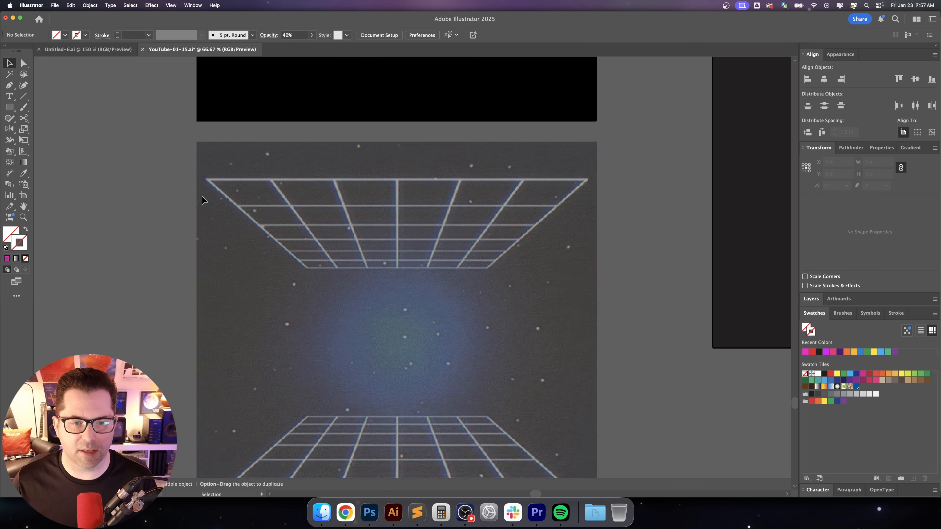
# Draw a rectangular grid about 7.58 in square with 5 horizontal and 5 vertical dividers over the reference, and give it a white stroke
pyautogui.click(24, 98)
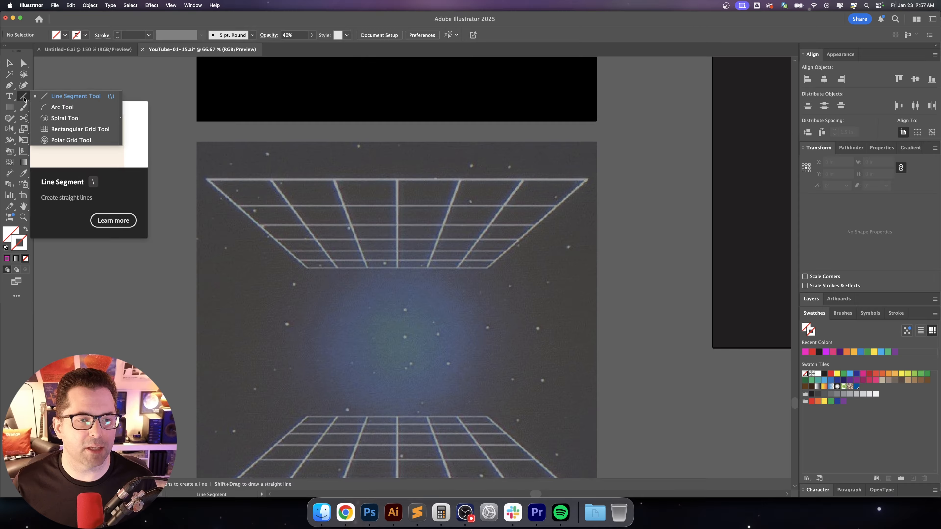
pyautogui.click(76, 129)
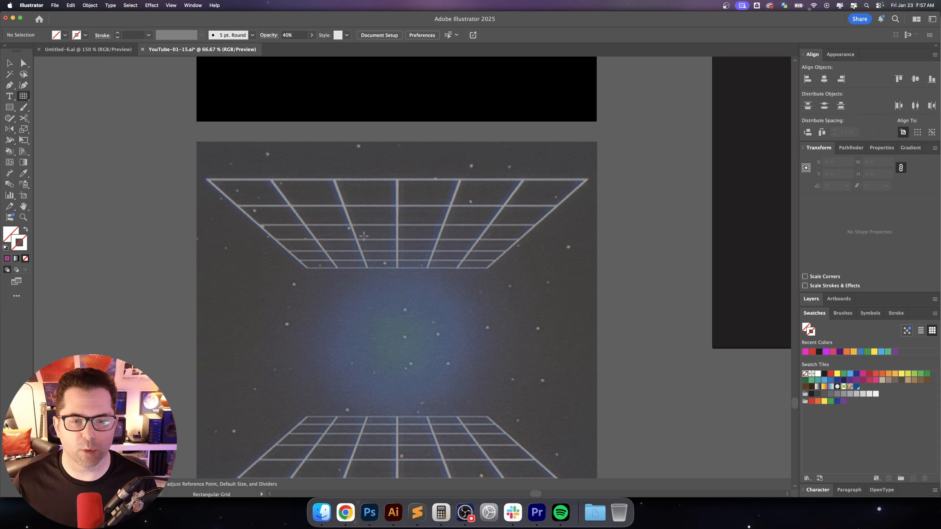
pyautogui.click(207, 180)
pyautogui.moveTo(470, 149); pyautogui.dragTo(669, 142)
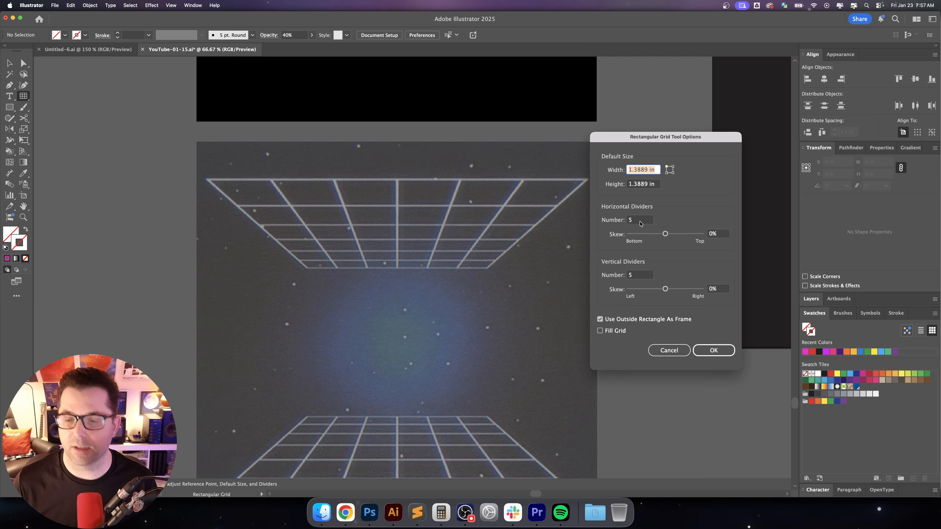
pyautogui.click(714, 351)
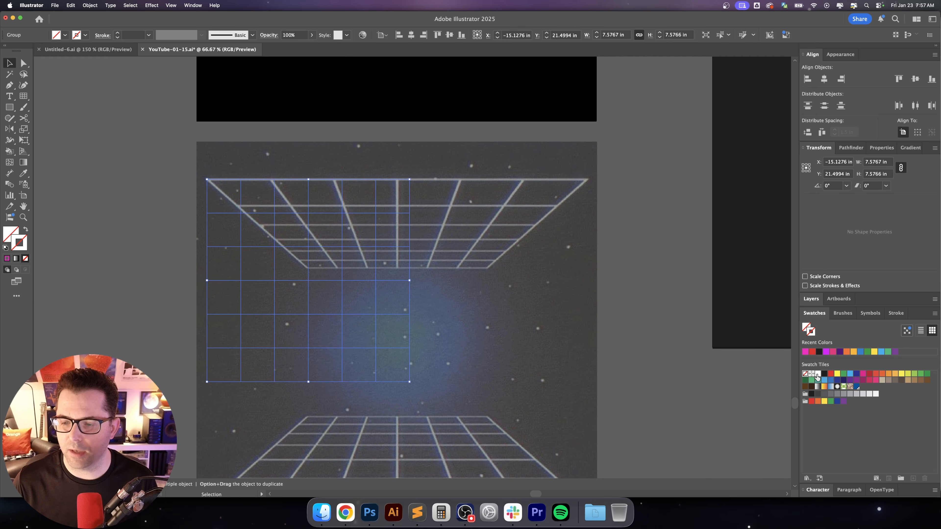
pyautogui.click(817, 374)
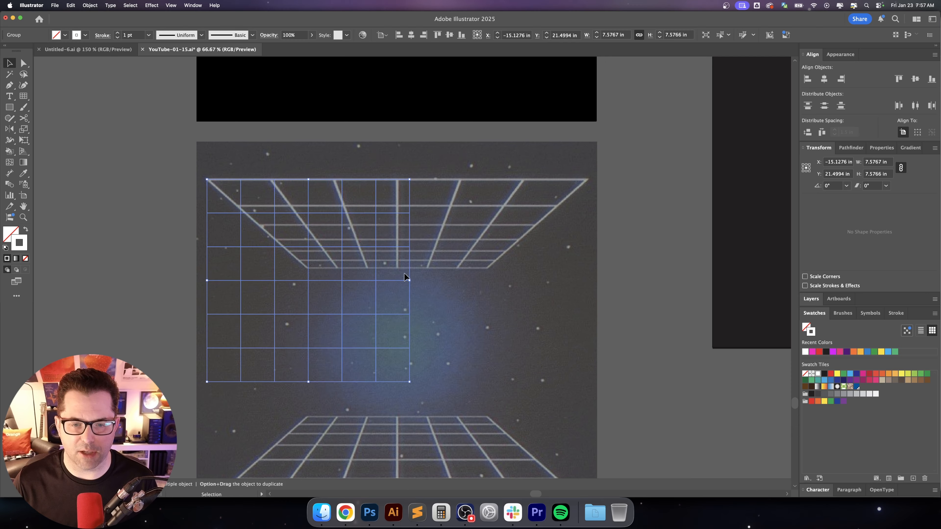
# Scale the grid to about 14.22 in square and align its top edge with the reference's upper grid
pyautogui.moveTo(408, 284); pyautogui.dragTo(589, 297)
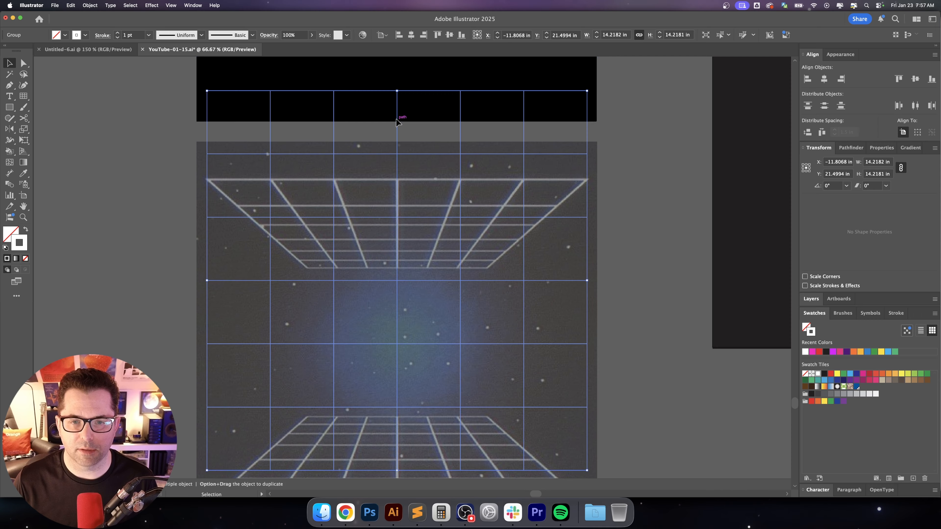
pyautogui.moveTo(397, 126); pyautogui.dragTo(399, 208)
pyautogui.scroll(-5, 399, 208)
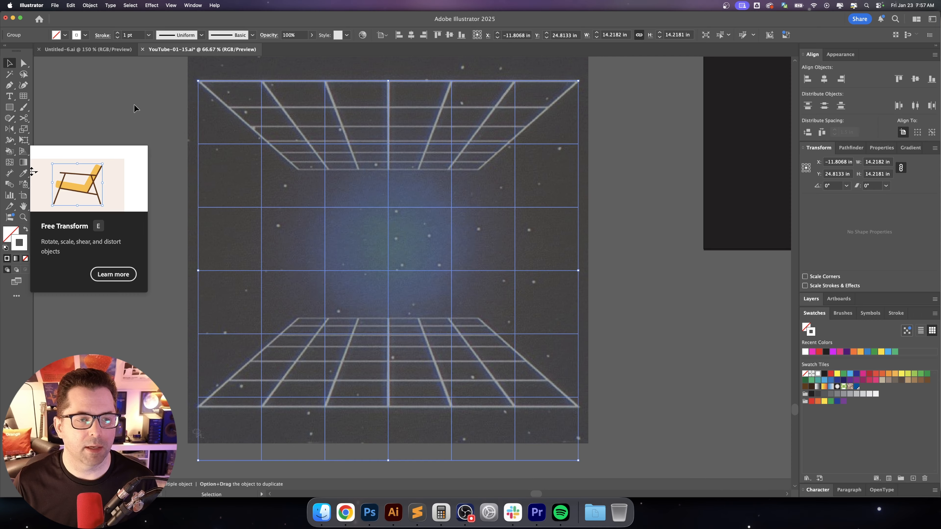
# Taper the grid's lower edge inward symmetrically with the Free Transform tool's Perspective Distort
pyautogui.click(25, 143)
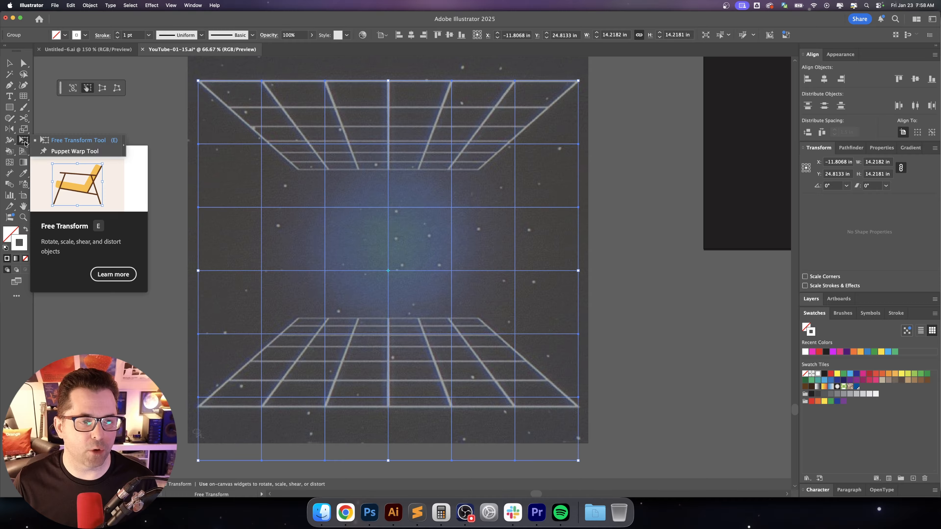
pyautogui.click(103, 89)
pyautogui.moveTo(198, 461); pyautogui.dragTo(318, 461)
pyautogui.press('v')
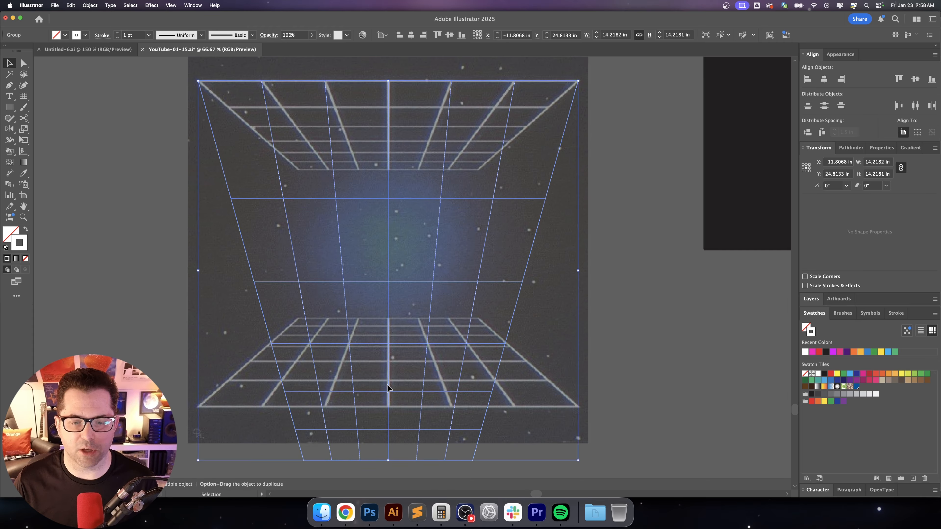
# Squash the tapered grid to about 3.32 in high and refine its perspective so the lower corners match the reference's upper grid
pyautogui.moveTo(390, 465); pyautogui.dragTo(381, 170)
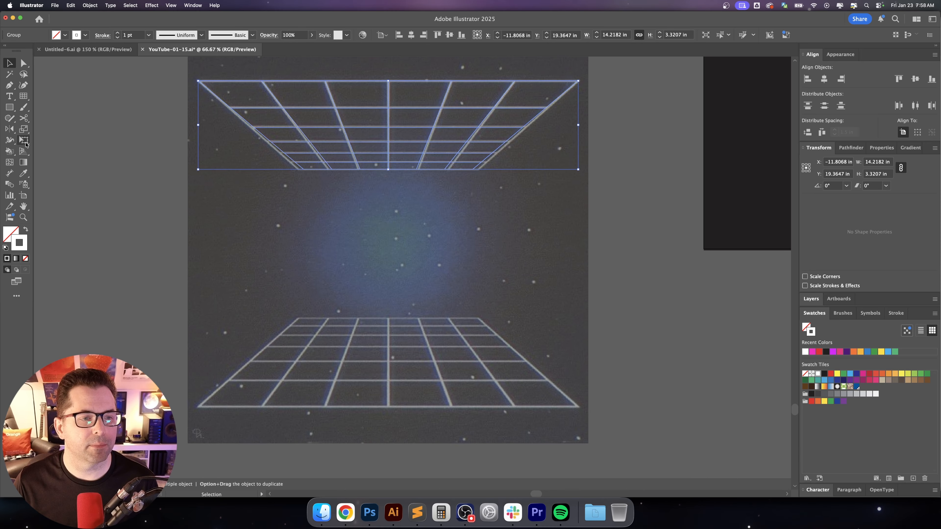
pyautogui.click(26, 140)
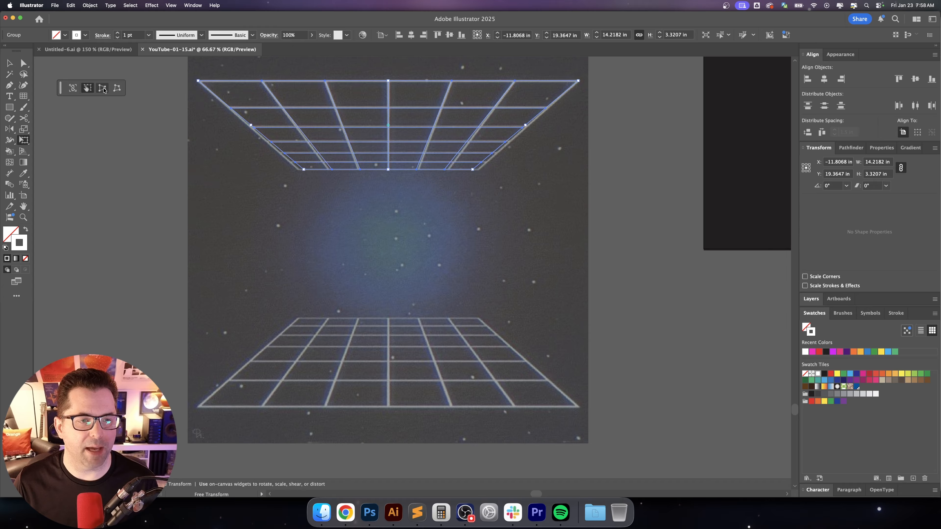
pyautogui.moveTo(304, 170); pyautogui.dragTo(298, 171)
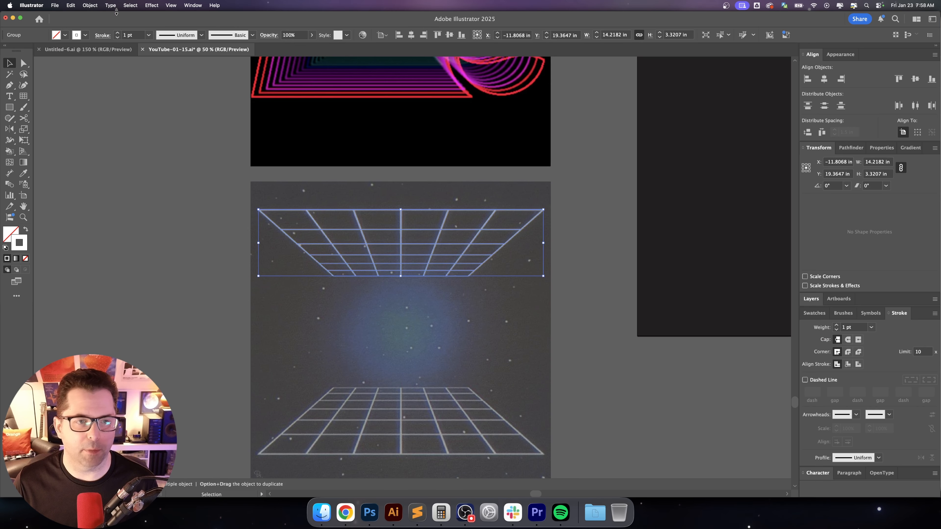
# Set the perspective grid's stroke weight to 6 pt
pyautogui.click(139, 37)
pyautogui.write('6')
pyautogui.press('Return')
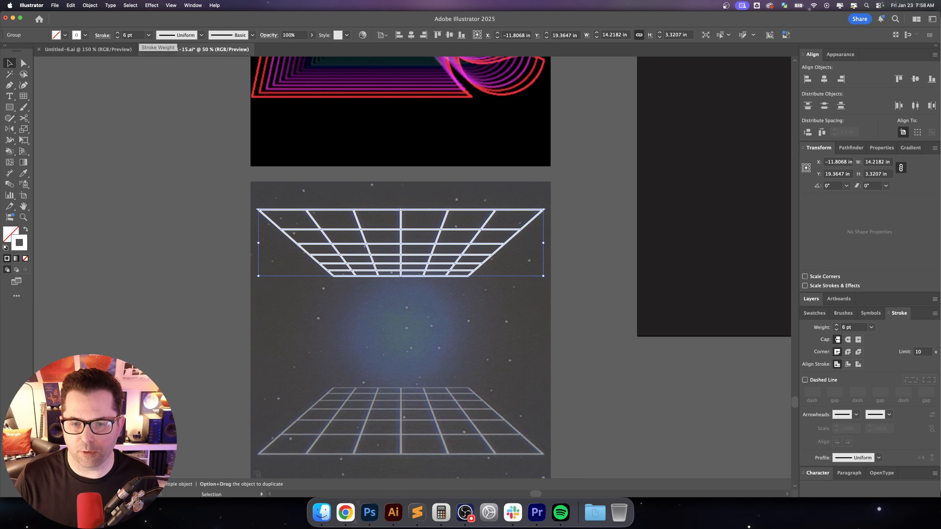
pyautogui.click(495, 355)
# Duplicate the perspective grid down over the reference's lower grid and rotate the copy 180° to match it
pyautogui.moveTo(517, 366); pyautogui.dragTo(464, 319)
pyautogui.moveTo(461, 280); pyautogui.dragTo(464, 262)
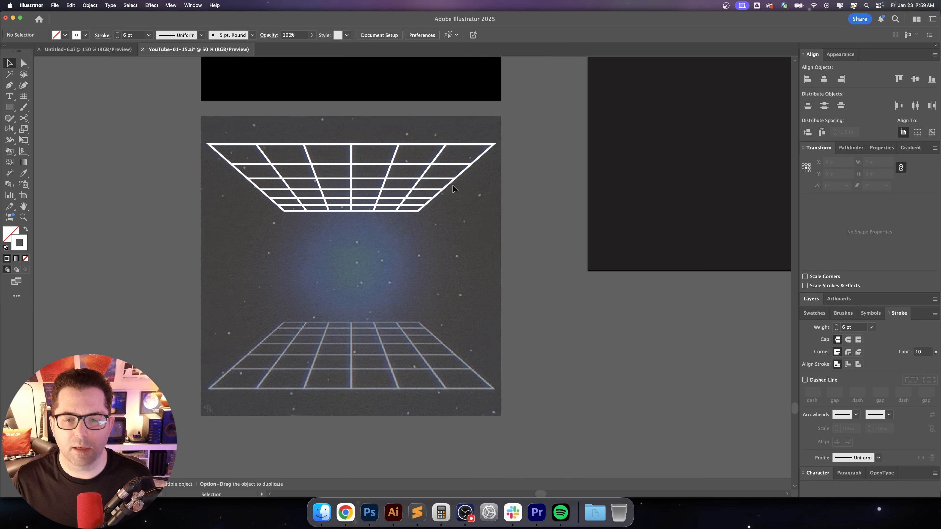
pyautogui.moveTo(454, 180); pyautogui.dragTo(450, 360)
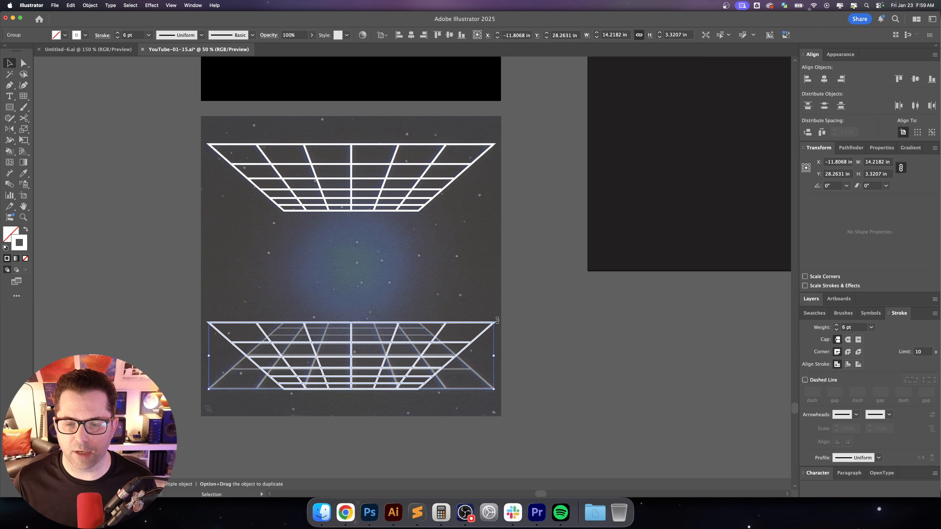
pyautogui.moveTo(497, 320); pyautogui.dragTo(222, 395)
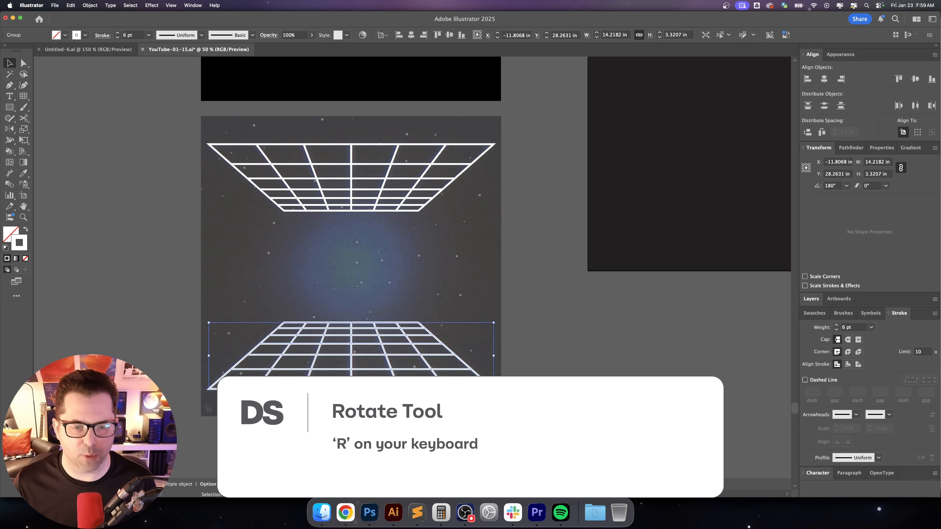
pyautogui.click(317, 268)
pyautogui.moveTo(346, 260); pyautogui.dragTo(311, 264)
pyautogui.scroll(-2, 311, 264)
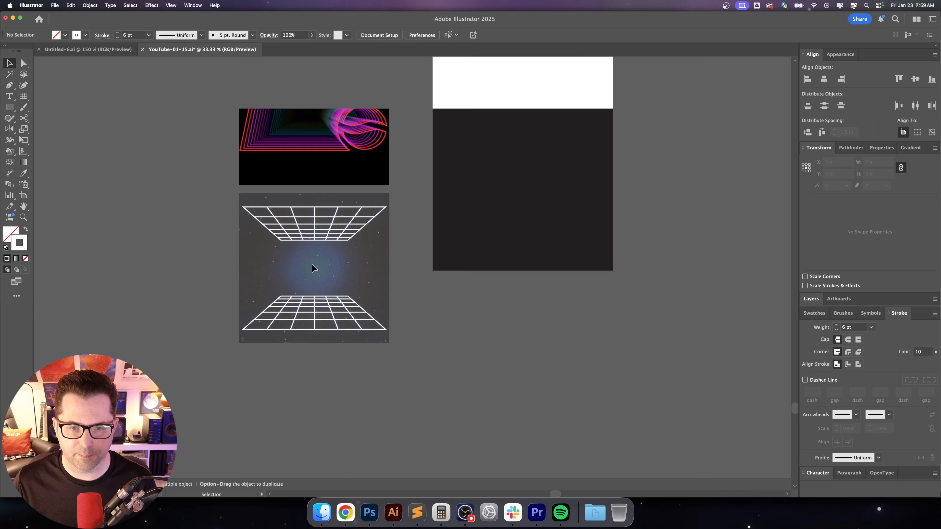
# Move the upper grid onto the dark artboard, centering it horizontally and aligning it to the artboard's top edge
pyautogui.moveTo(353, 288); pyautogui.dragTo(330, 345)
pyautogui.moveTo(370, 319); pyautogui.dragTo(314, 331)
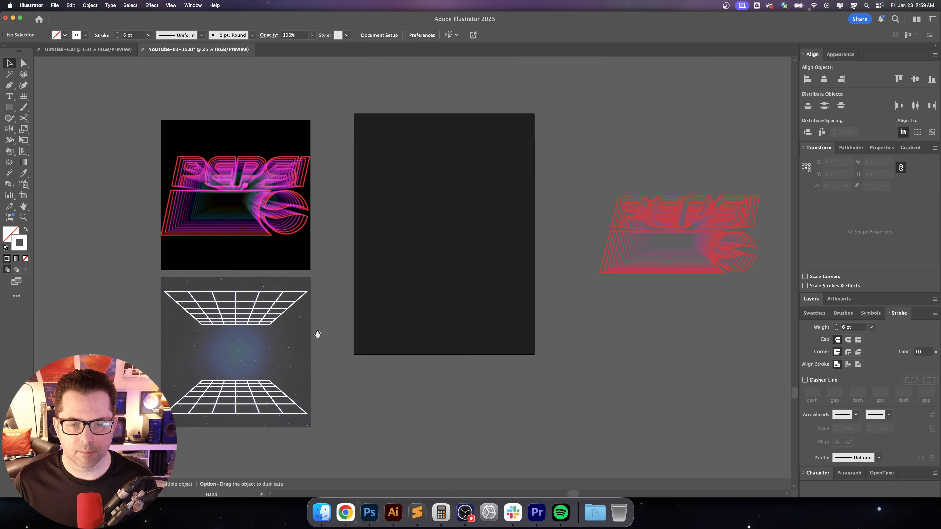
pyautogui.moveTo(266, 307); pyautogui.dragTo(464, 168)
pyautogui.click(411, 35)
pyautogui.click(437, 35)
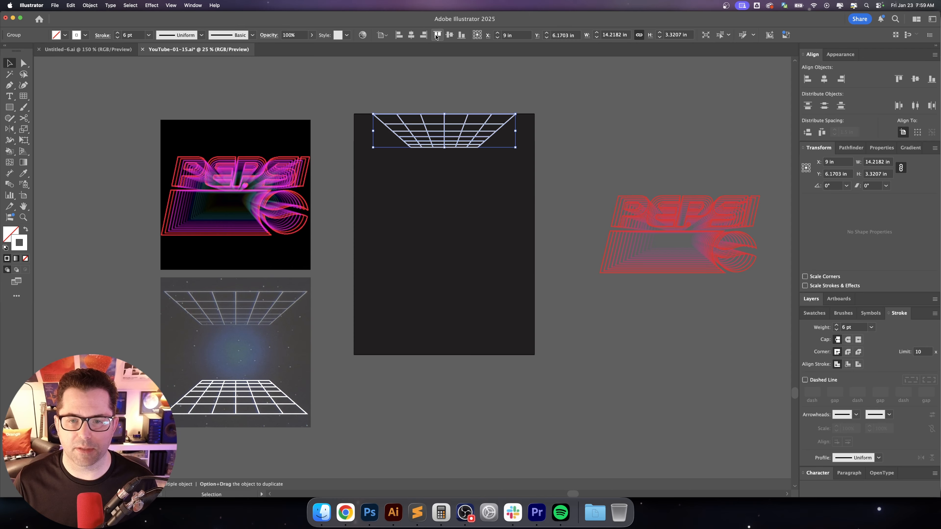
# Scale the upper grid proportionally to a width of 16 in
pyautogui.click(880, 162)
pyautogui.write('14')
pyautogui.press('Return')
pyautogui.press('Up')
pyautogui.press('Up')
pyautogui.press('Up')
pyautogui.press('Up')
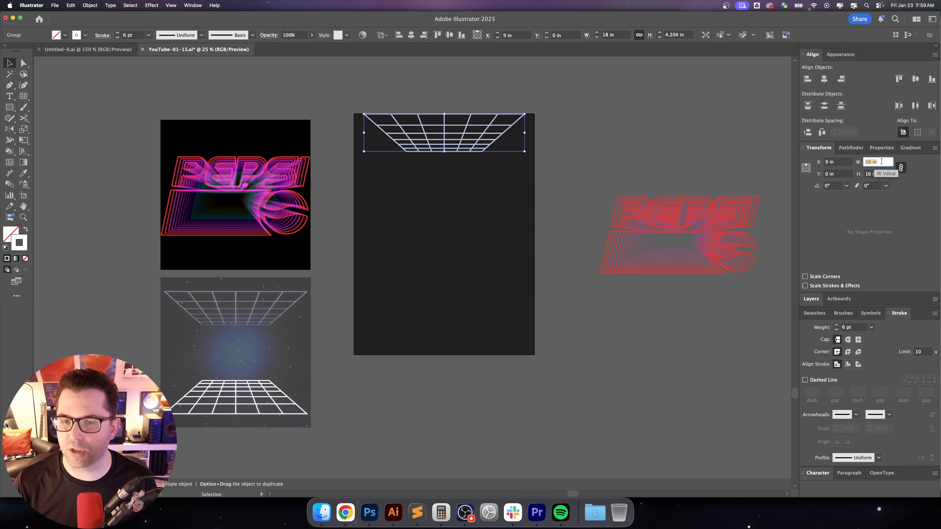
pyautogui.press('Down')
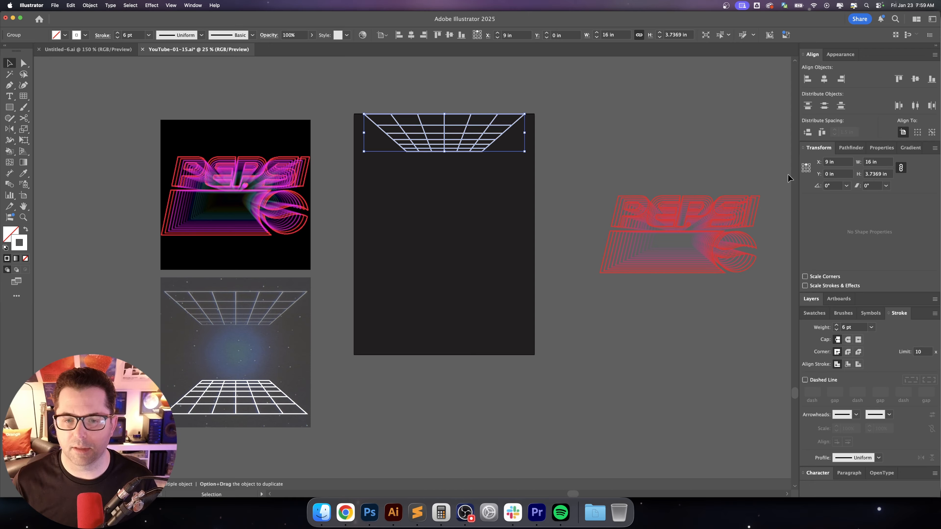
# Move the upper grid 1 in down from the artboard's top edge, with a horizontal offset of 0
pyautogui.press('Return')
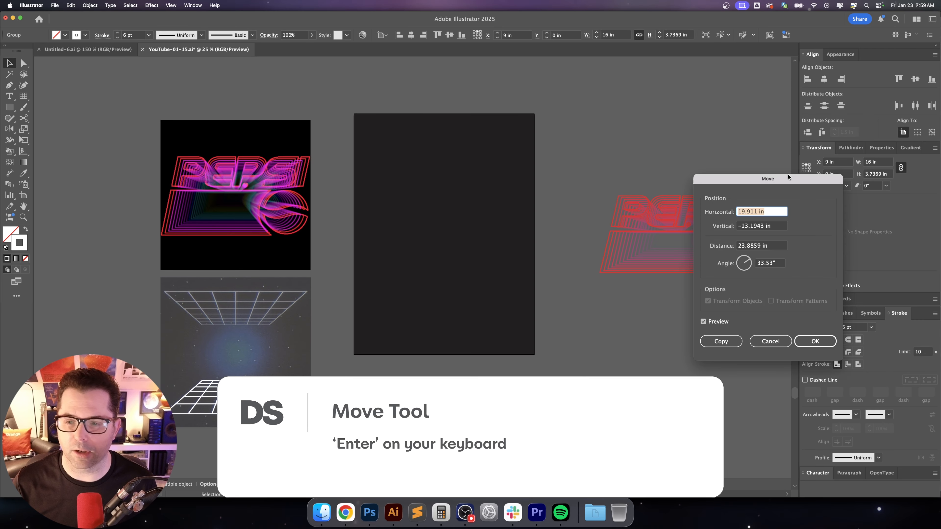
pyautogui.write('0')
pyautogui.press('Tab')
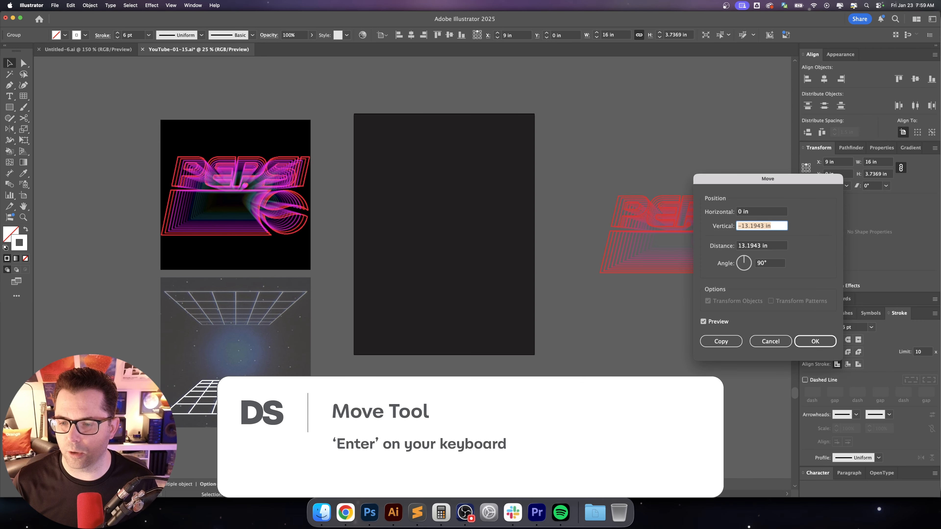
pyautogui.write('-132')
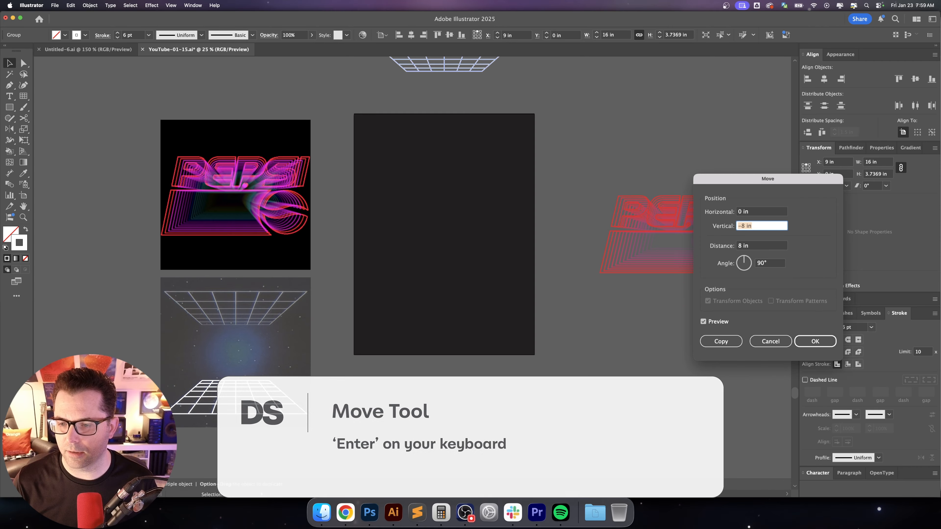
pyautogui.press('Tab')
pyautogui.press('Tab')
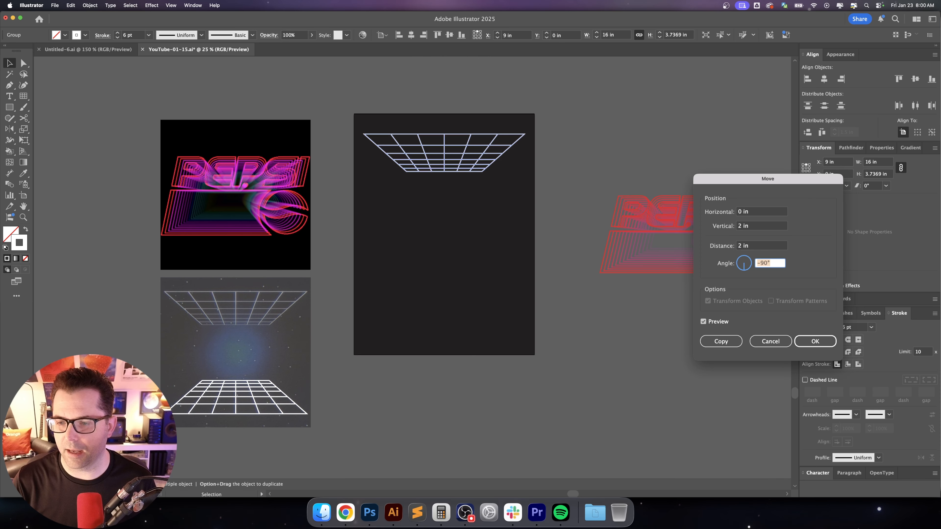
pyautogui.hotkey('shift', 'Tab')
pyautogui.hotkey('shift', 'Tab')
pyautogui.write('1')
pyautogui.press('Return')
# Move the lower grid onto the artboard, centering it horizontally and aligning it to the artboard's bottom edge
pyautogui.moveTo(266, 387); pyautogui.dragTo(469, 312)
pyautogui.click(411, 35)
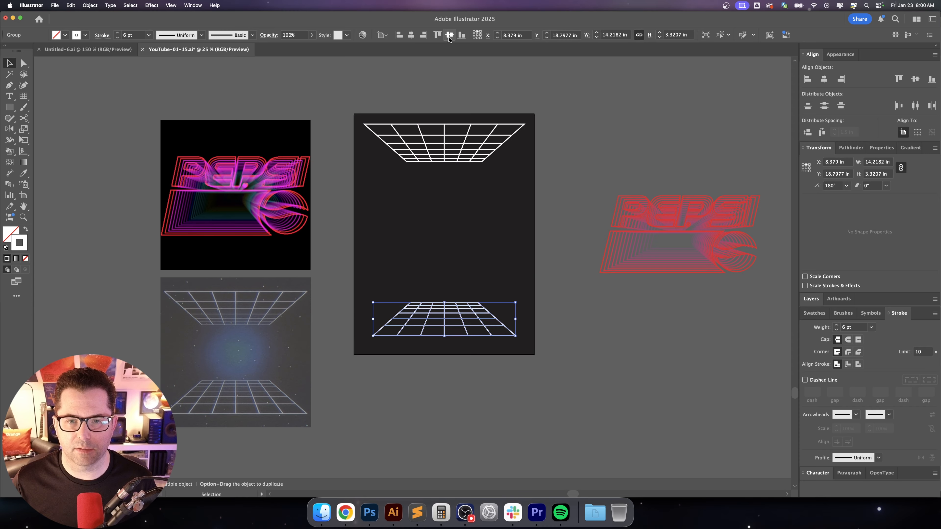
pyautogui.click(461, 35)
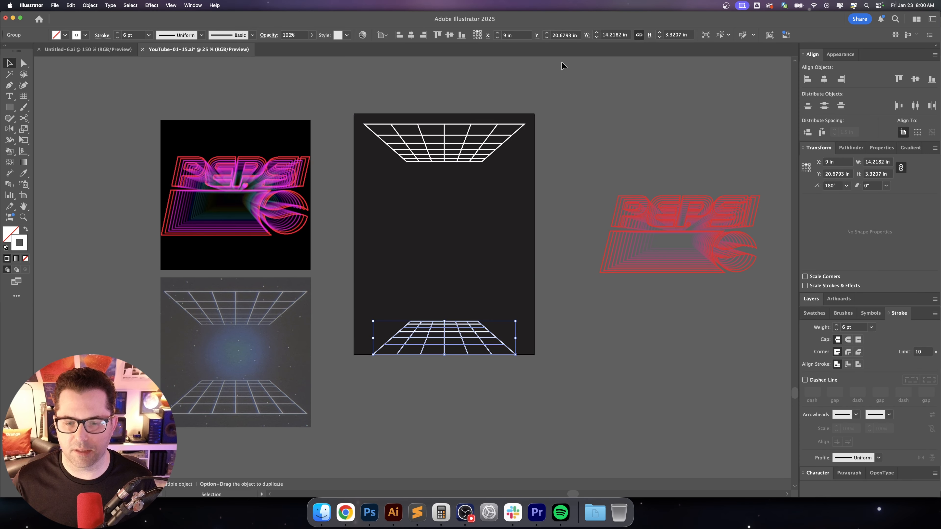
# Scale the lower grid proportionally to 16 in wide from a bottom-center reference point
pyautogui.click(809, 172)
pyautogui.click(888, 162)
pyautogui.press('Up')
pyautogui.press('Up')
pyautogui.press('Up')
pyautogui.press('Up')
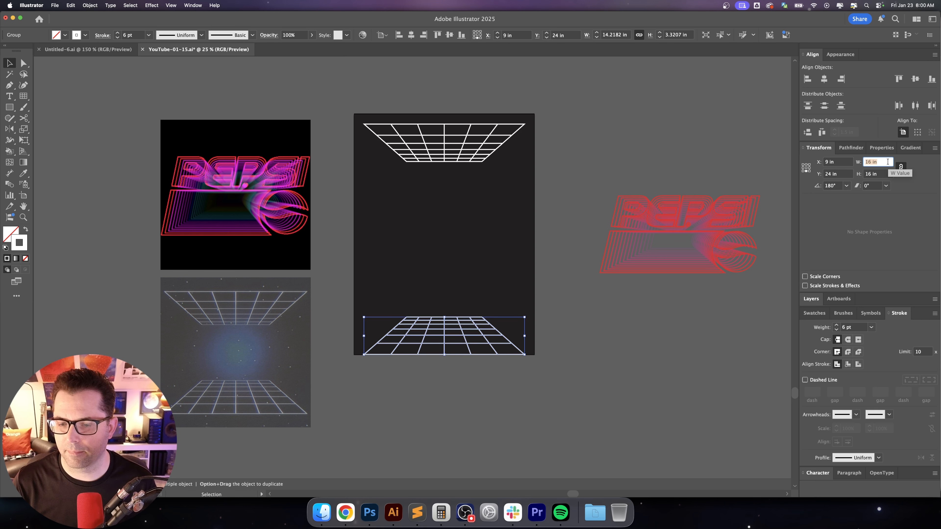
pyautogui.press('Down')
pyautogui.press('Down')
pyautogui.press('Return')
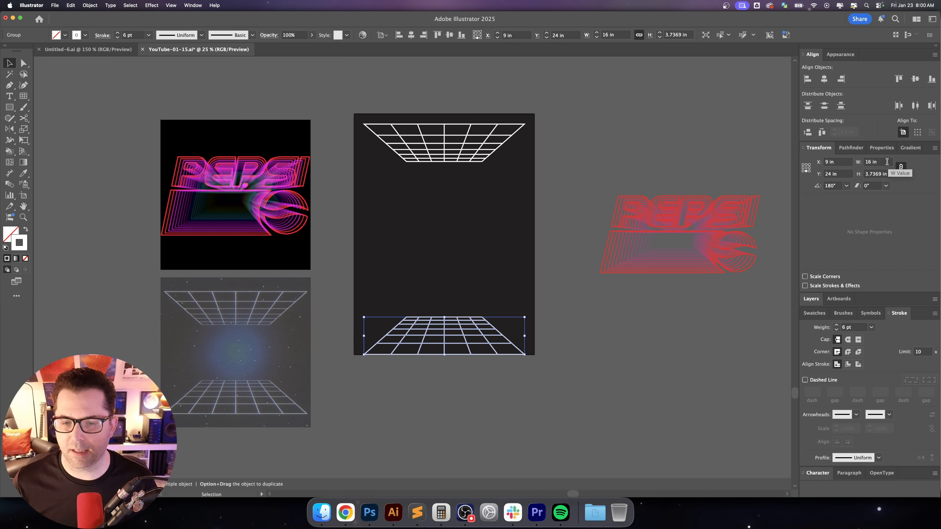
# Move the lower grid 1 in up from the artboard's bottom edge, with a horizontal offset of 0
pyautogui.press('Return')
pyautogui.write('0')
pyautogui.press('Tab')
pyautogui.write('-1')
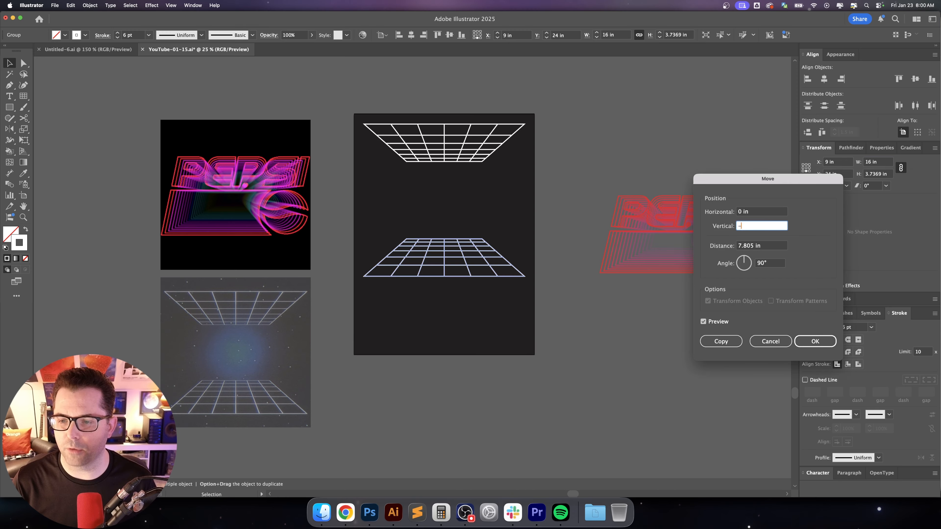
pyautogui.press('Tab')
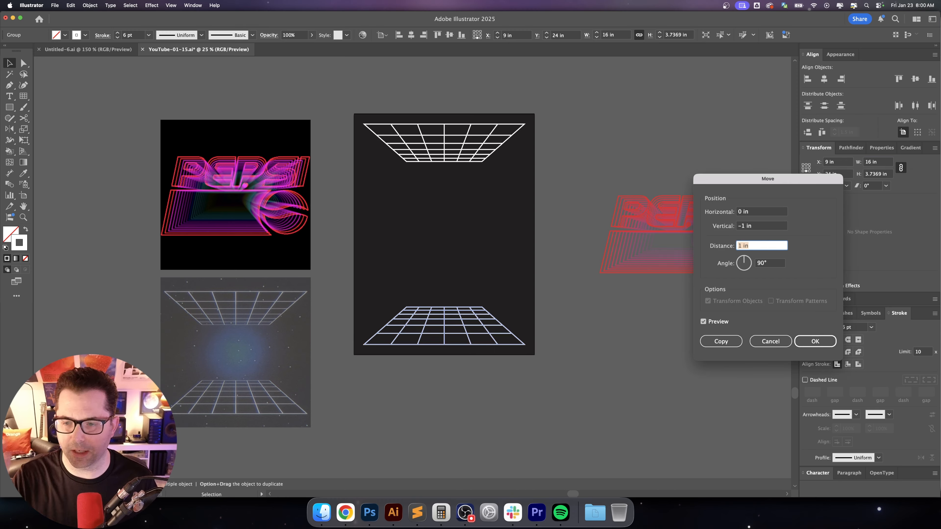
pyautogui.press('Return')
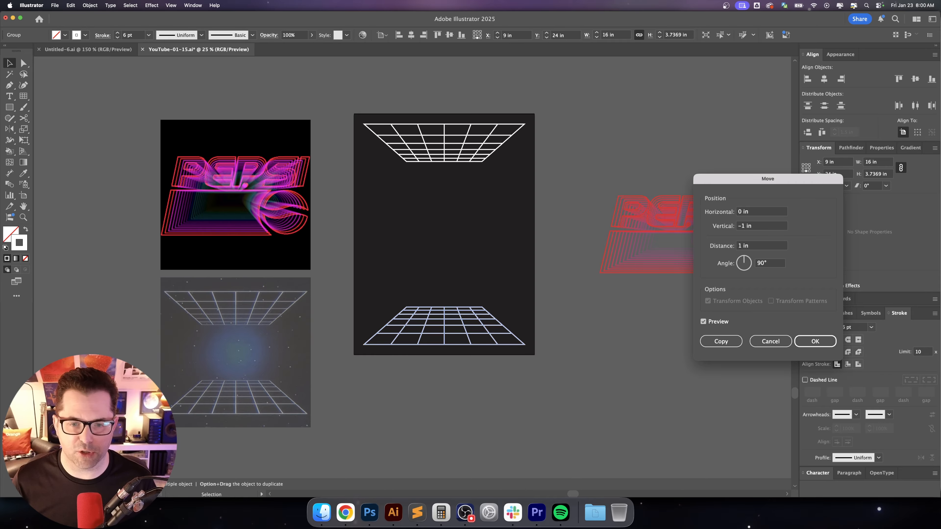
pyautogui.click(583, 369)
# Move the red Pepsi blend onto the artboard between the upper and lower grids
pyautogui.hscroll(2, 563, 364)
pyautogui.scroll(2, 563, 364)
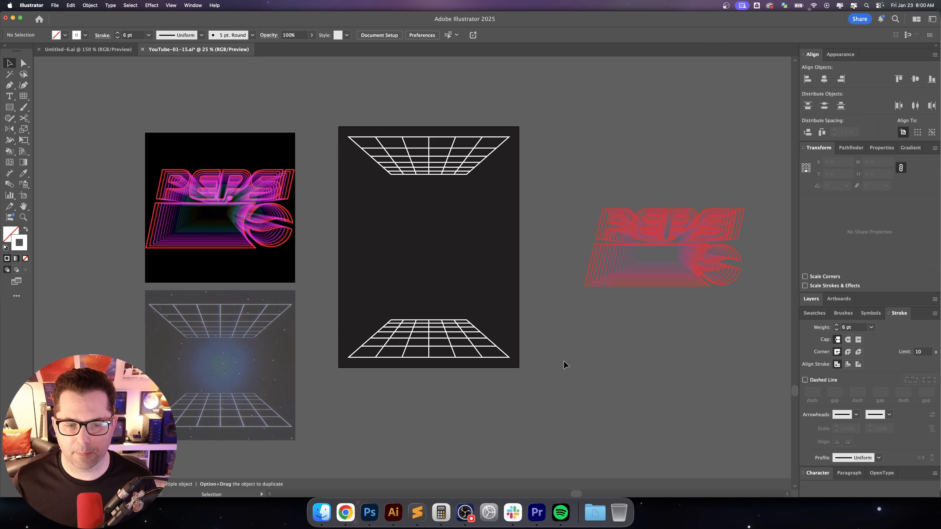
pyautogui.moveTo(717, 239); pyautogui.dragTo(469, 236)
pyautogui.click(318, 62)
pyautogui.press('super+=')
# Move the upper grid another 2 in down toward the Pepsi blend, with a horizontal offset of 0
pyautogui.click(541, 103)
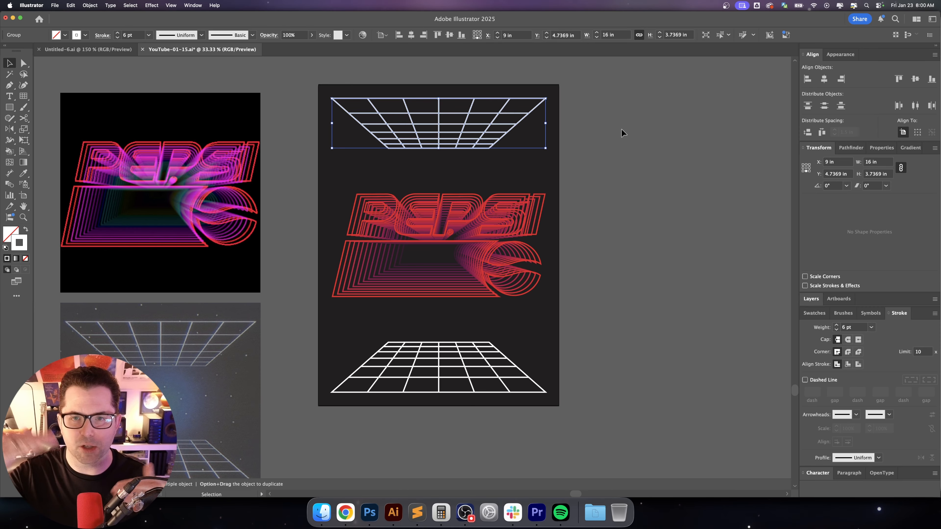
pyautogui.press('Return')
pyautogui.write('0')
pyautogui.press('Tab')
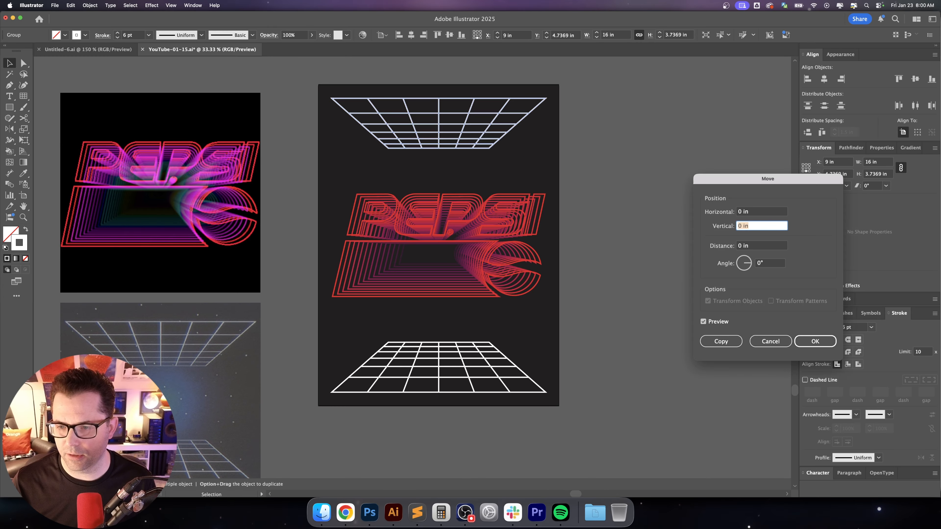
pyautogui.write('2')
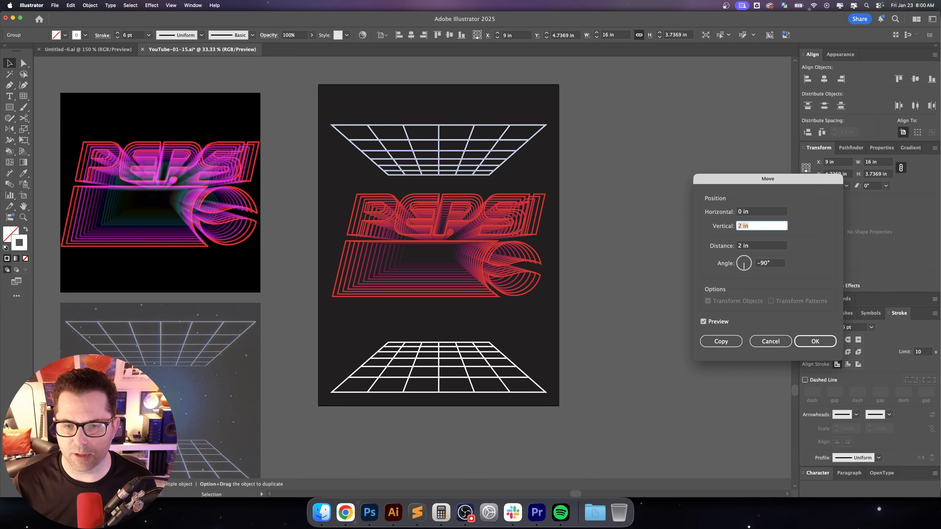
pyautogui.press('Return')
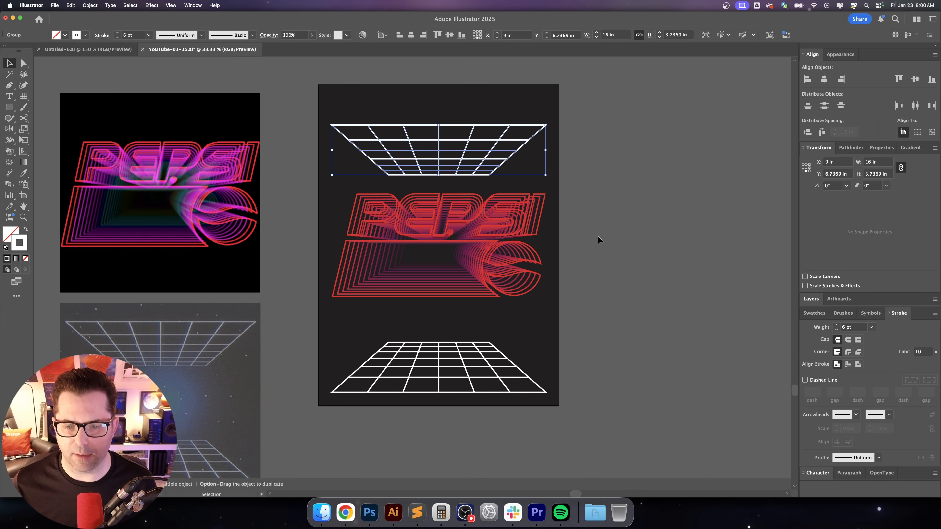
# Move the lower grid another 2 in up toward the Pepsi blend, with a horizontal offset of 0
pyautogui.click(520, 362)
pyautogui.press('Return')
pyautogui.write('0')
pyautogui.press('Tab')
pyautogui.write('-2')
pyautogui.press('Tab')
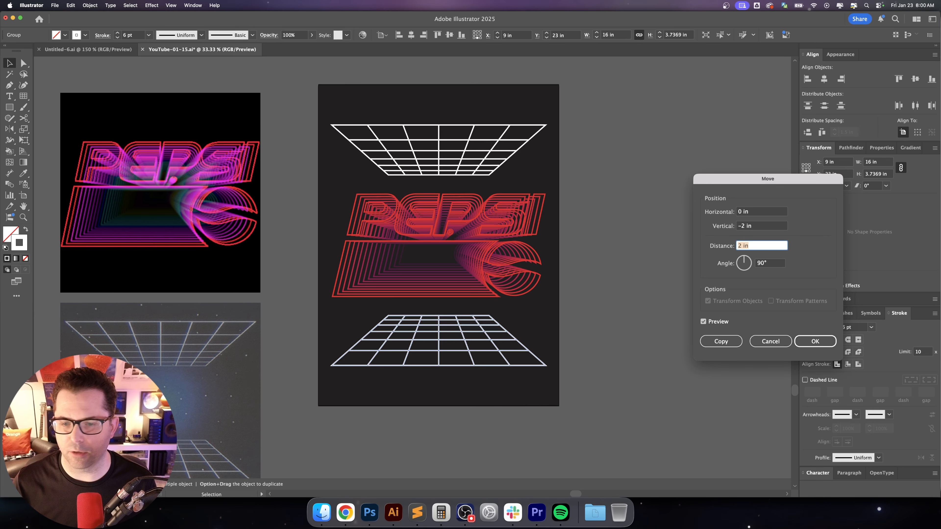
pyautogui.press('Return')
pyautogui.click(597, 300)
pyautogui.scroll(1, 597, 301)
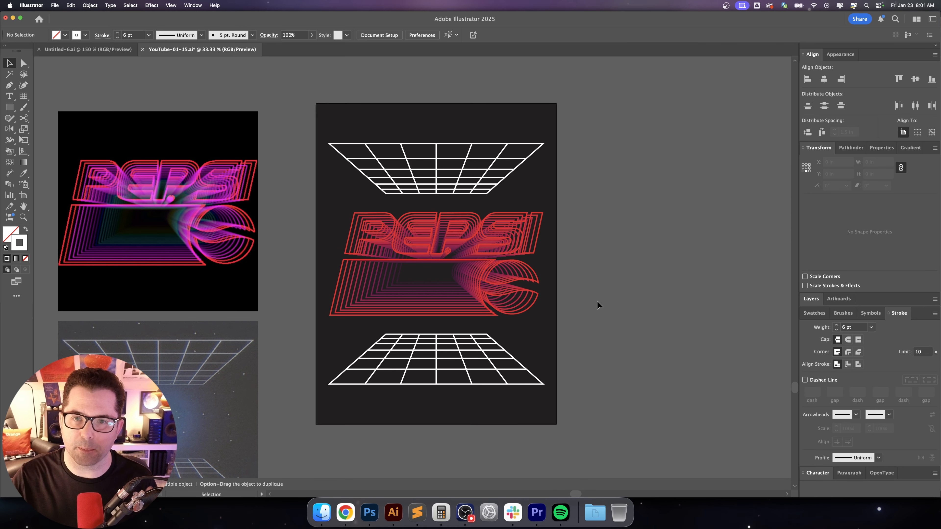
# Select the upper and lower perspective grids on the artboard together and copy them
pyautogui.moveTo(374, 100); pyautogui.dragTo(440, 139)
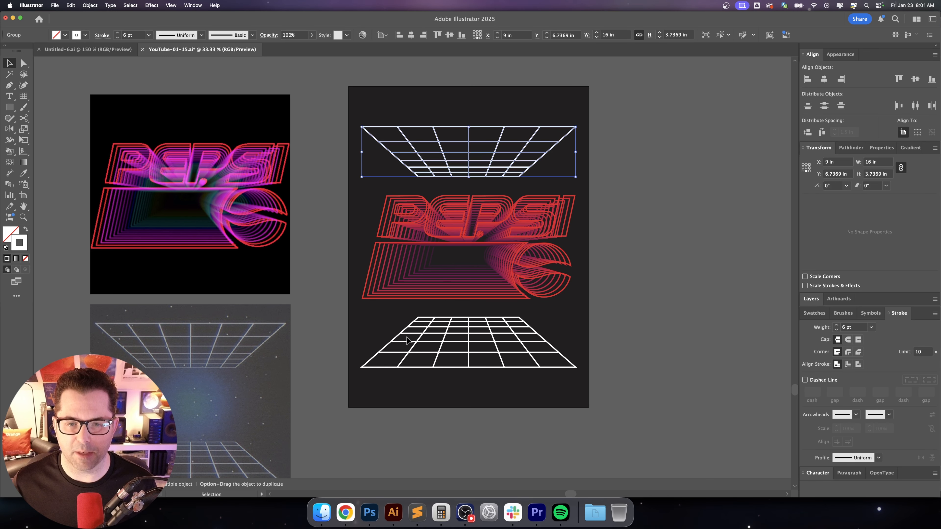
pyautogui.keyDown('shift'); pyautogui.click(484, 353); pyautogui.keyUp('shift')
pyautogui.press('super+g')
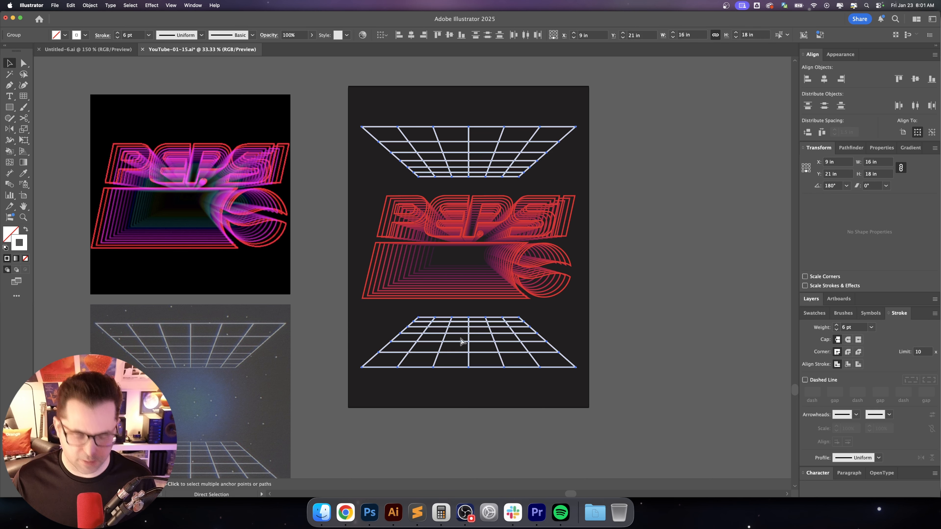
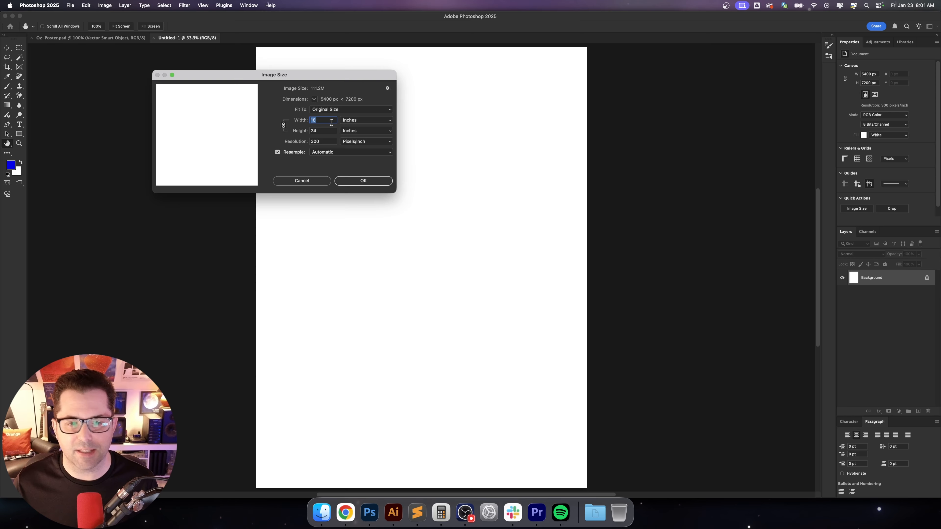
# In the blank Photoshop document, dismiss the image size settings and add a black (#000000) Solid Color fill layer above the background
pyautogui.click(316, 185)
pyautogui.click(899, 411)
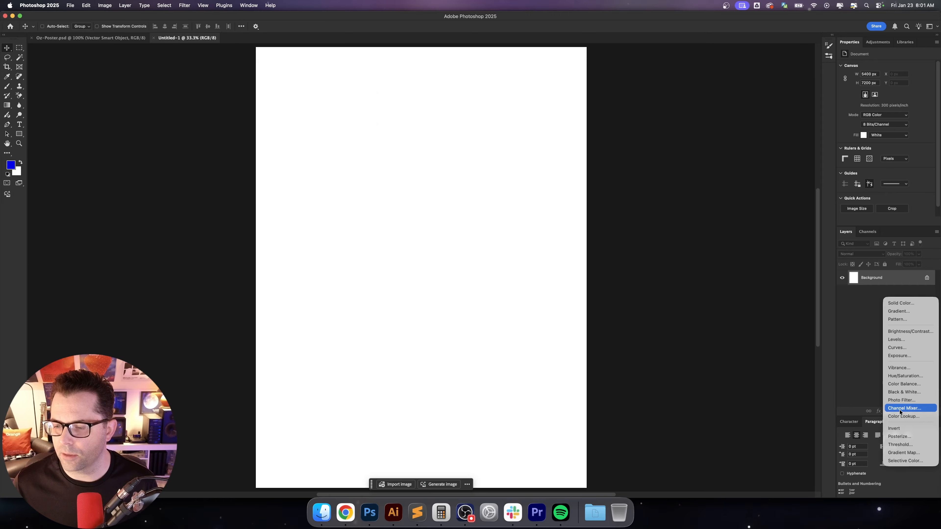
pyautogui.click(904, 303)
pyautogui.moveTo(618, 247); pyautogui.dragTo(533, 315)
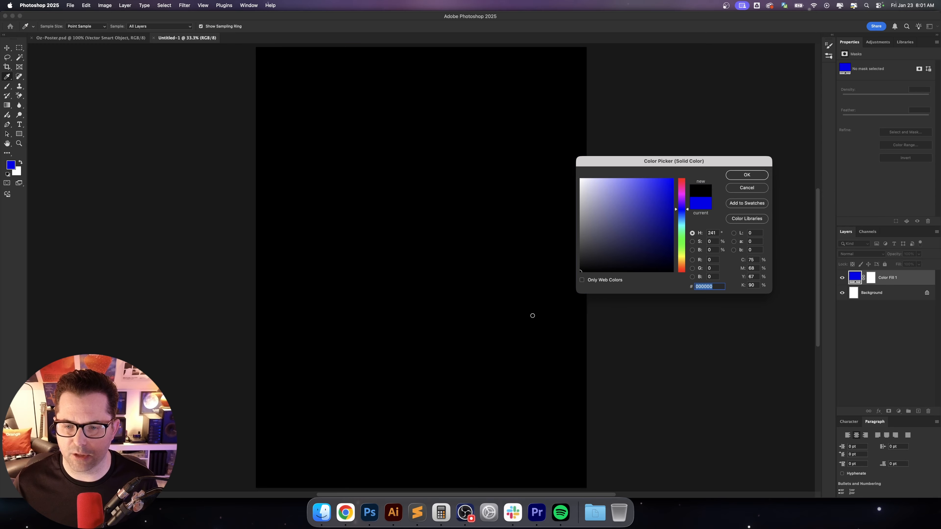
pyautogui.click(745, 174)
pyautogui.press('v')
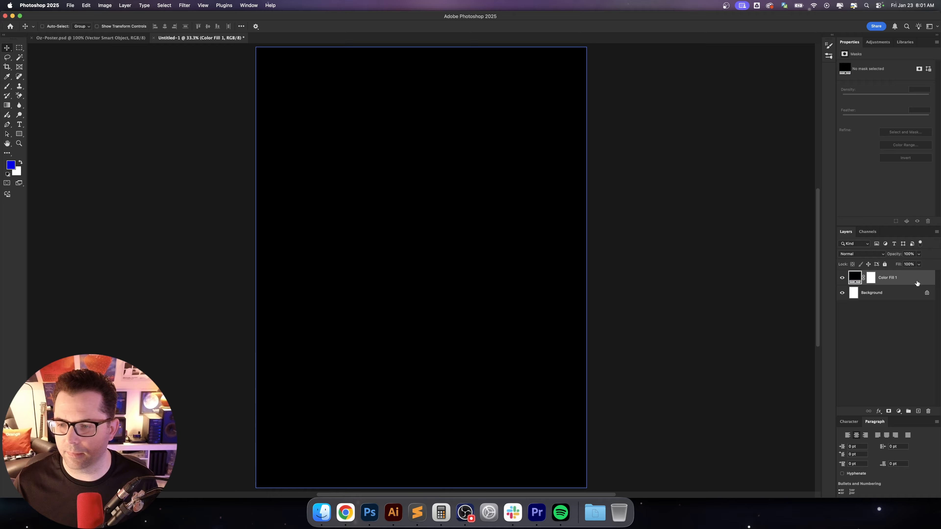
# Paste the copied grids as a Smart Object above the black fill layer
pyautogui.press('super+minus')
pyautogui.press('super+v')
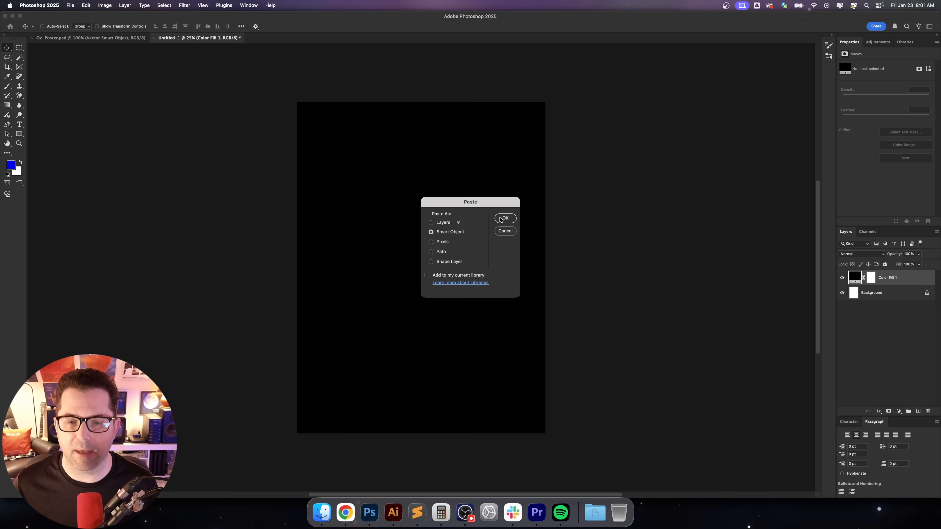
pyautogui.click(503, 219)
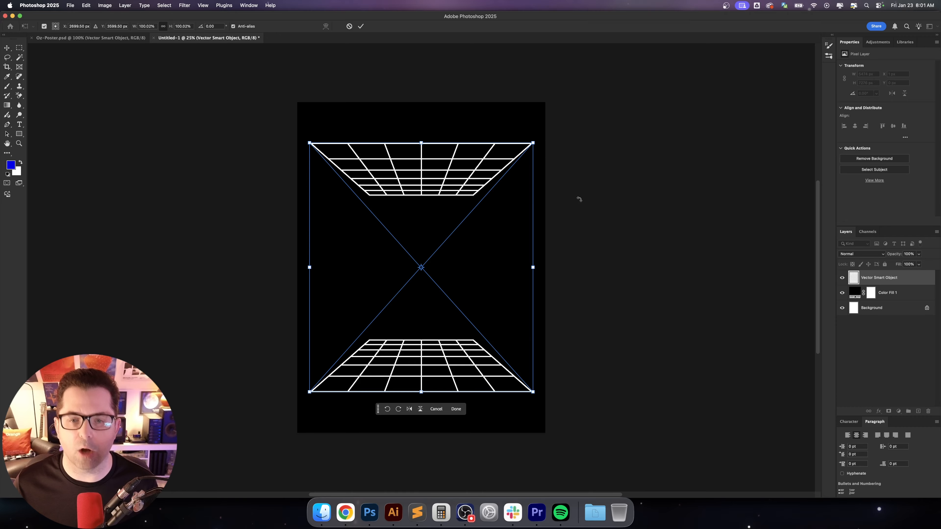
# Commit the pasted grids' placement, switch to Illustrator, and copy the red Pepsi blend on the poster artboard
pyautogui.press('Return')
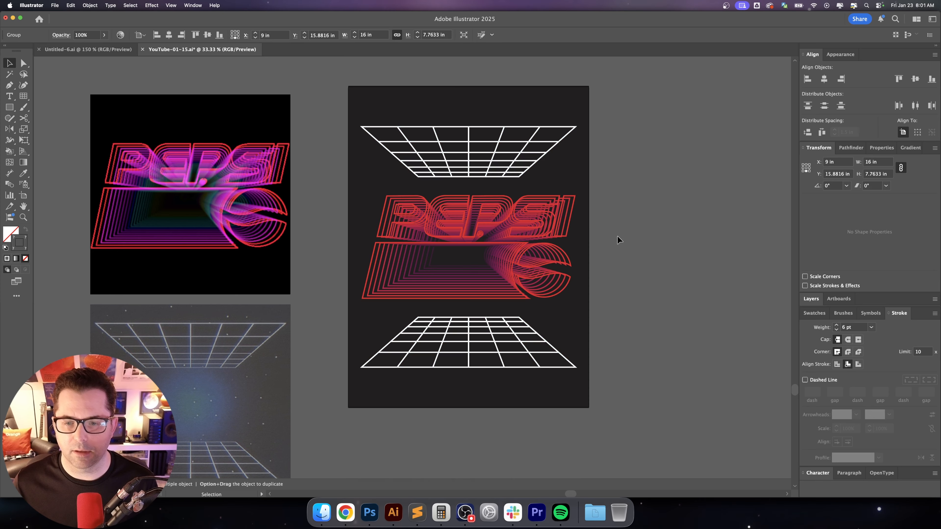
pyautogui.click(518, 244)
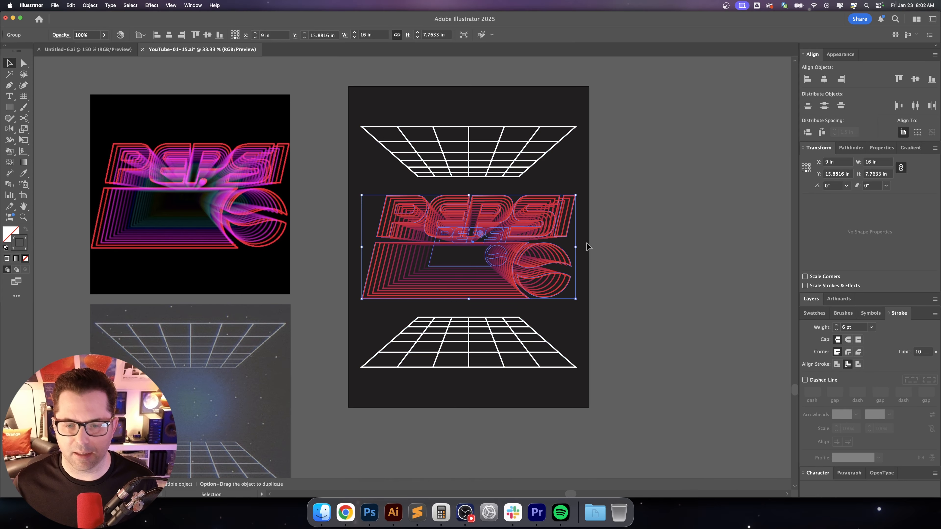
pyautogui.press('super+c')
# Return to Photoshop and paste the copied Pepsi blend as a Smart Object above the grids, committing its placement
pyautogui.click(369, 512)
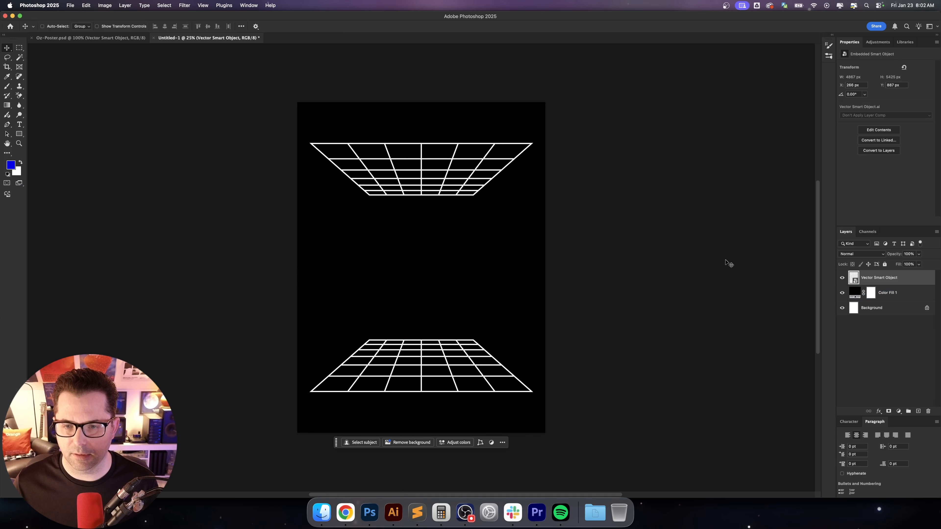
pyautogui.press('super+v')
pyautogui.click(504, 222)
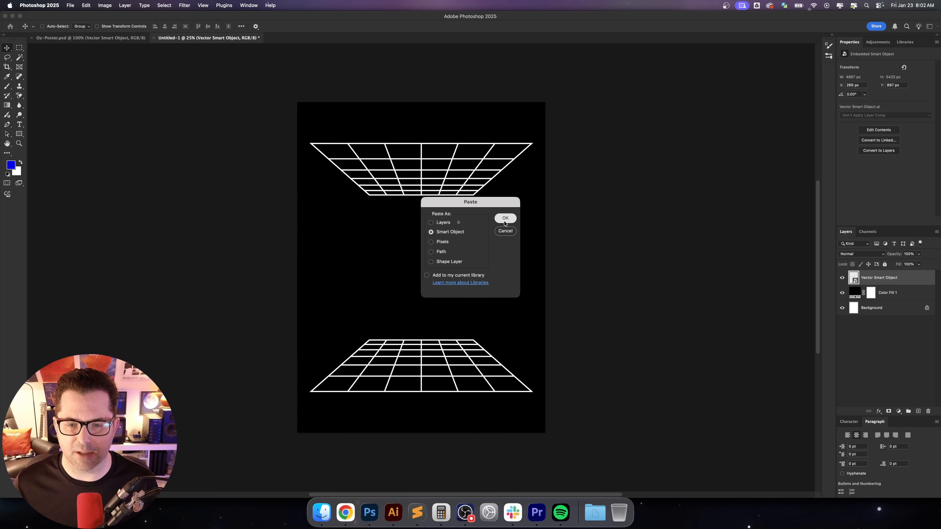
pyautogui.press('Return')
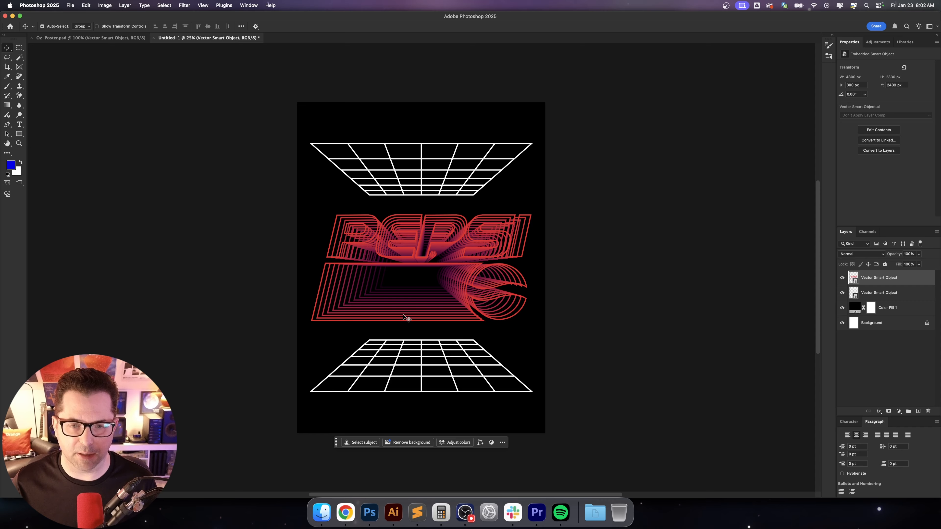
# Centre the Pepsi artwork vertically on the whole canvas and clear the selection
pyautogui.press('super+a')
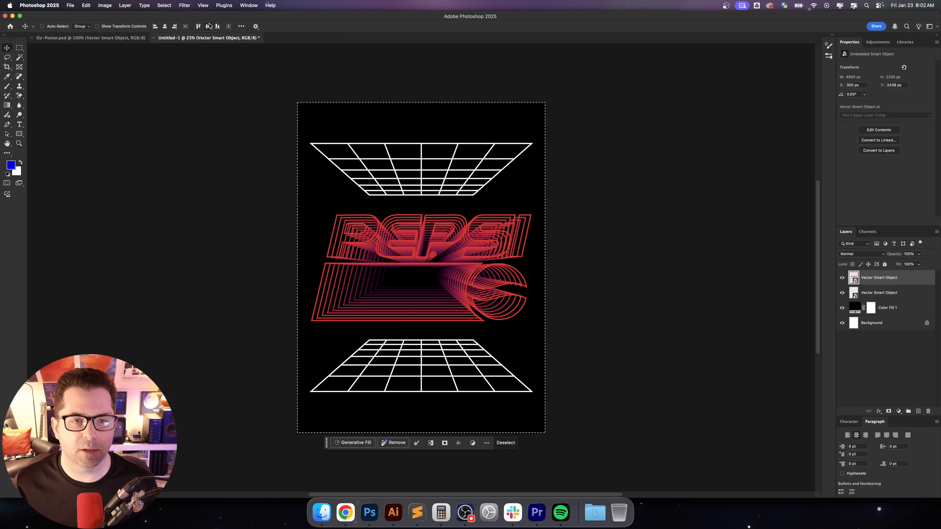
pyautogui.click(209, 26)
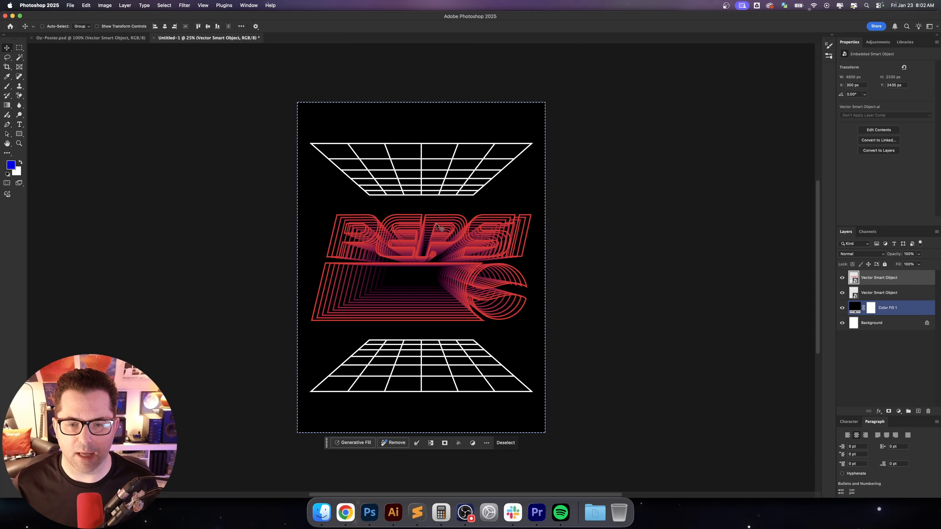
pyautogui.press('super+d')
# Rename the Pepsi artwork layer as Pepsi and the perspective grids layer as Tiles
pyautogui.press('super+equal')
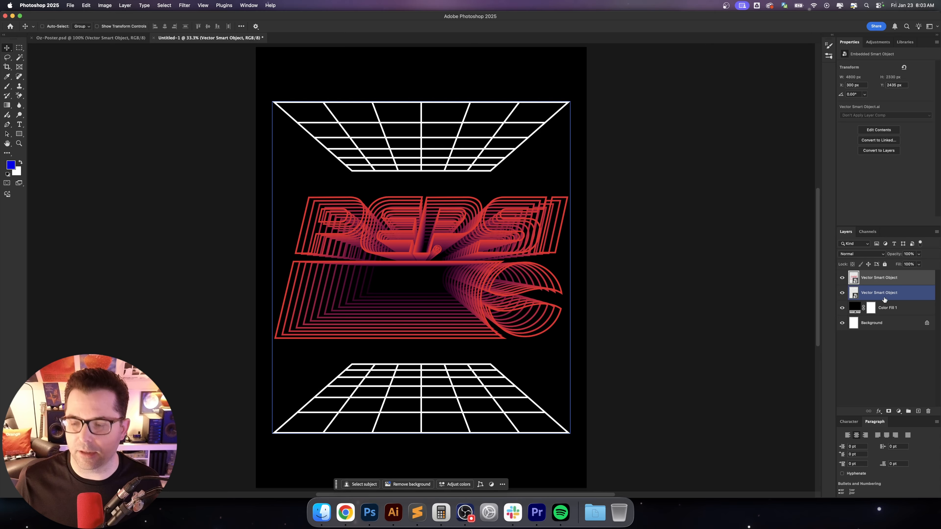
pyautogui.doubleClick(878, 278)
pyautogui.write('Pepsi')
pyautogui.press('Tab')
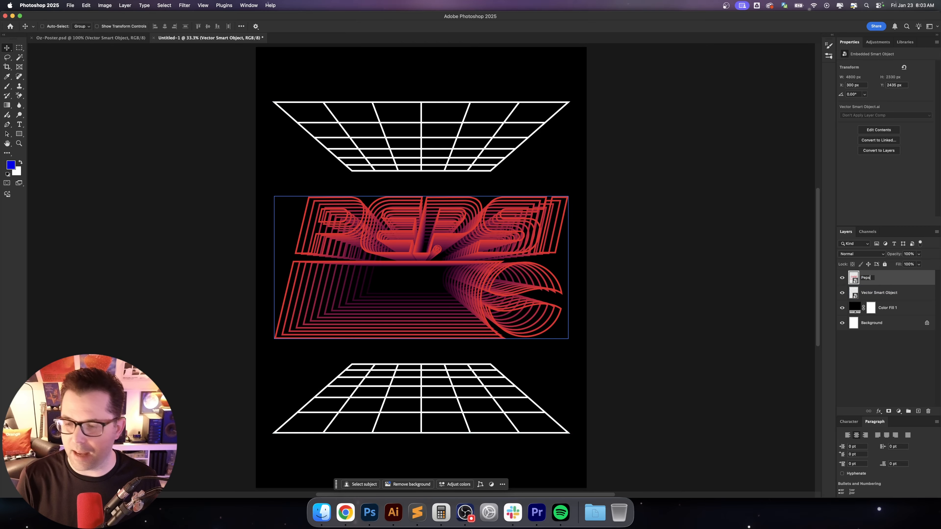
pyautogui.write('Tiles')
# Create a new layer named Blue Circle directly above the black Color Fill 1 layer
pyautogui.click(913, 311)
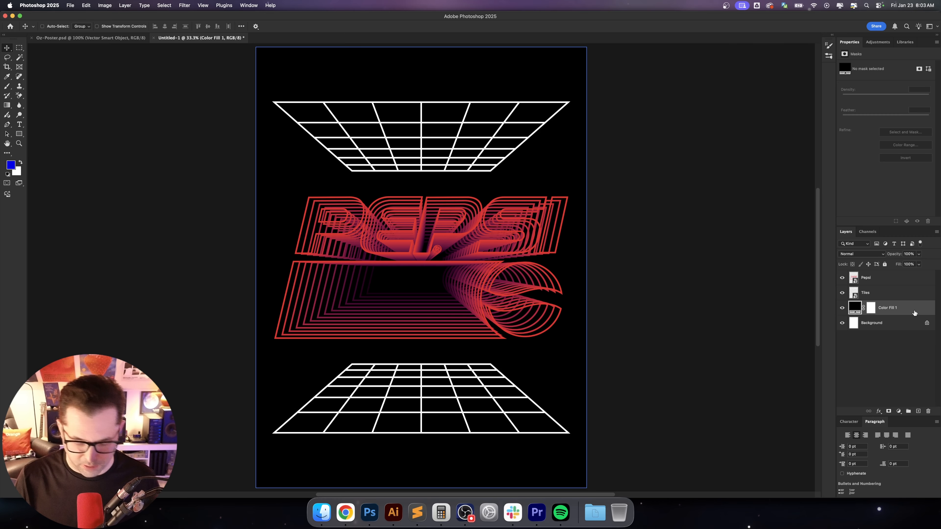
pyautogui.press('super+shift+n')
pyautogui.write('Blue Circle')
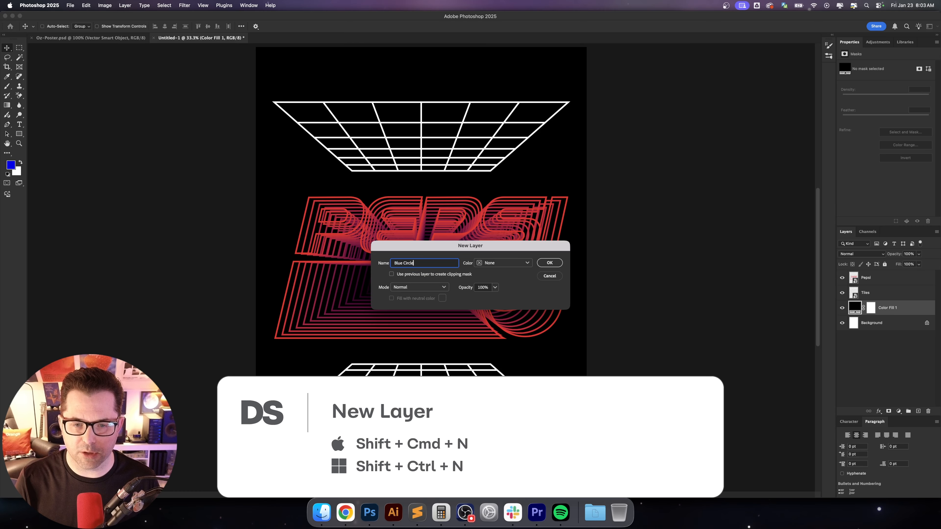
pyautogui.press('Return')
# With a 5000 px brush at 0% hardness, paint a single blue dab at the poster's centre on the Blue Circle layer
pyautogui.press('super+minus')
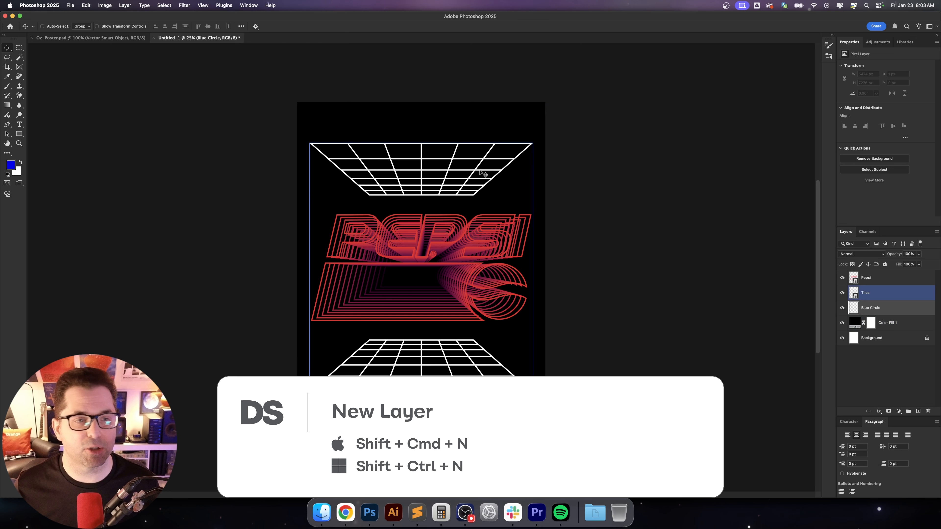
pyautogui.press('b')
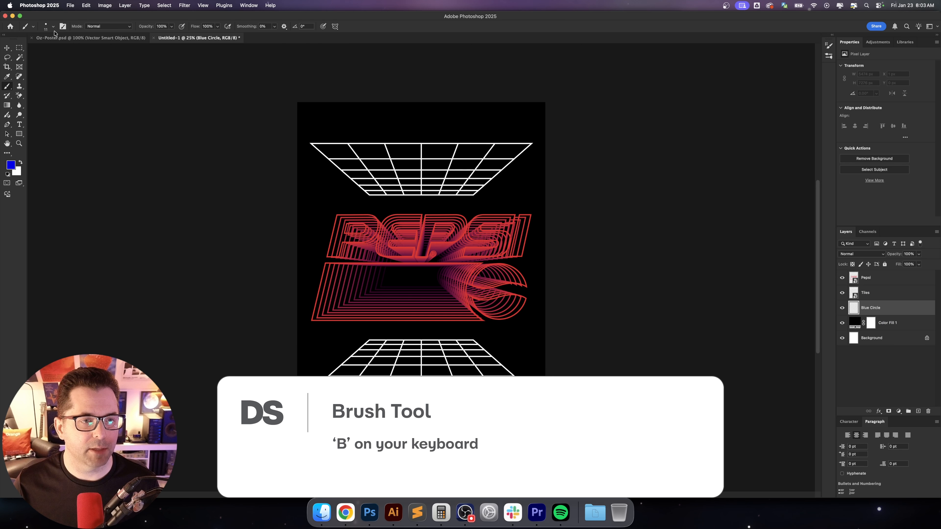
pyautogui.click(53, 26)
pyautogui.moveTo(44, 48)
pyautogui.mouseDown()
pyautogui.moveTo(100, 51)
pyautogui.moveTo(79, 67)
pyautogui.moveTo(93, 67)
pyautogui.moveTo(19, 68)
pyautogui.mouseUp()
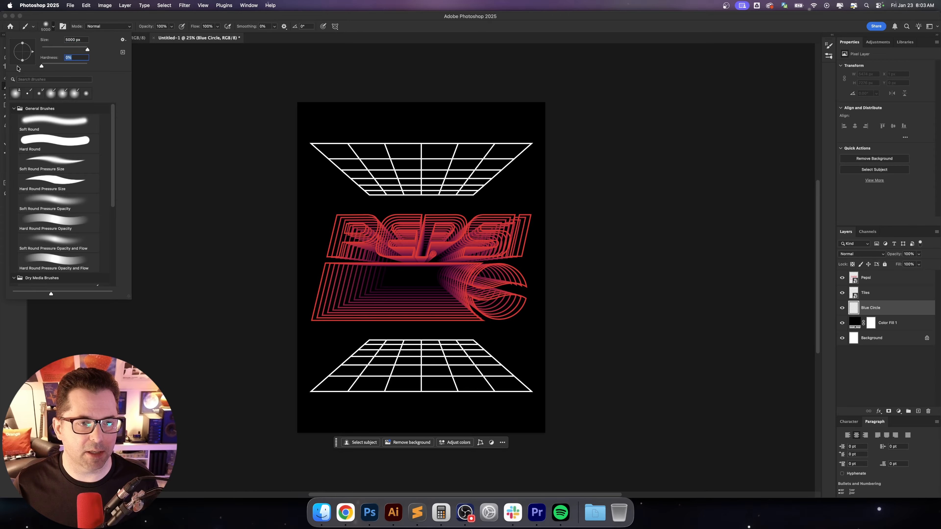
pyautogui.click(195, 38)
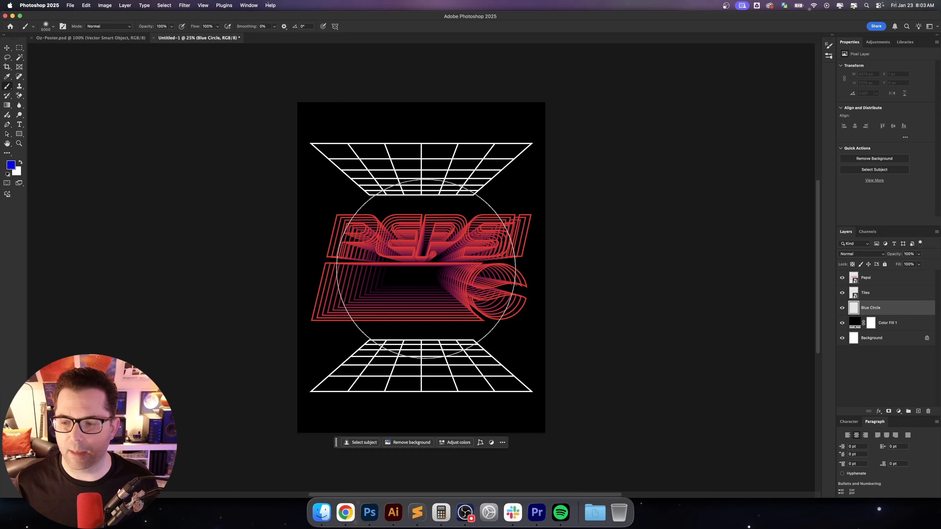
pyautogui.click(410, 268)
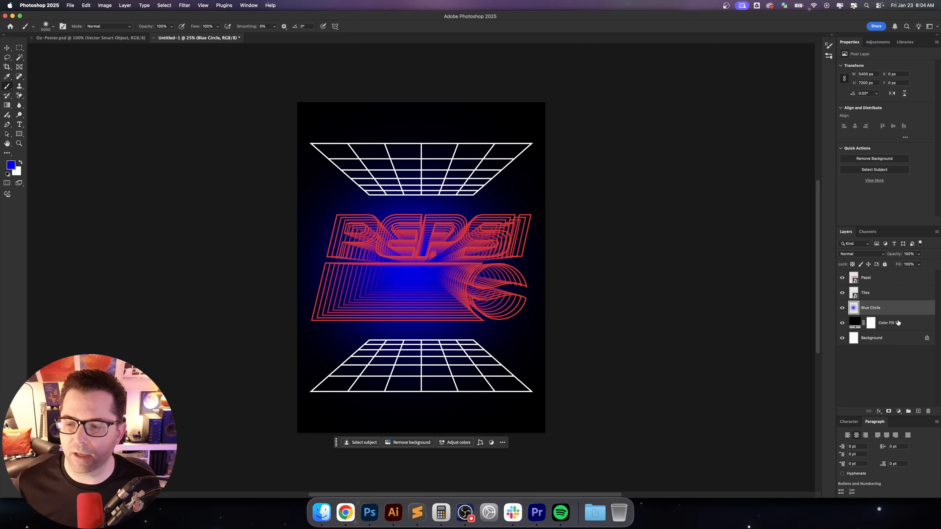
# Align the Blue Circle layer to the vertical centre of the whole canvas and clear the selection
pyautogui.press('v')
pyautogui.click(894, 295)
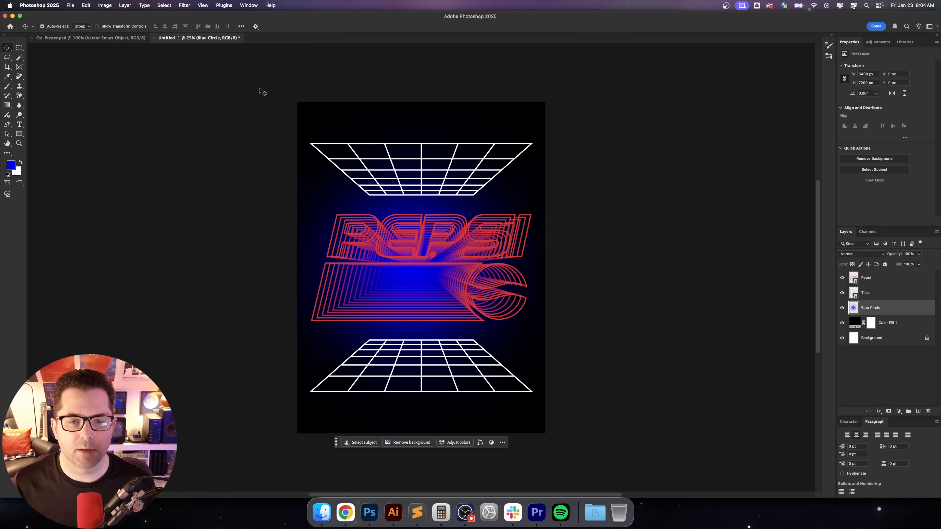
pyautogui.press('super+a')
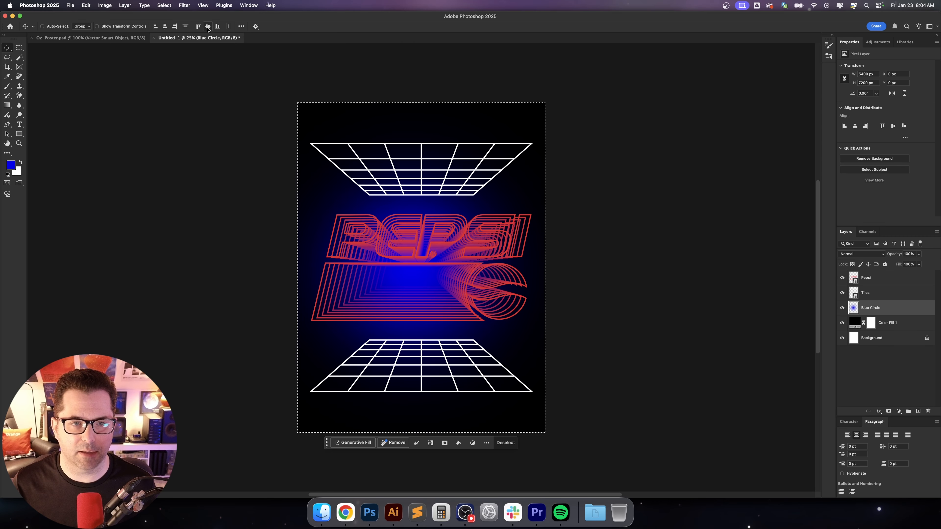
pyautogui.press('super+d')
# Add a Hue/Saturation adjustment layer above Blue Circle and clip it to that layer
pyautogui.press('super+equal')
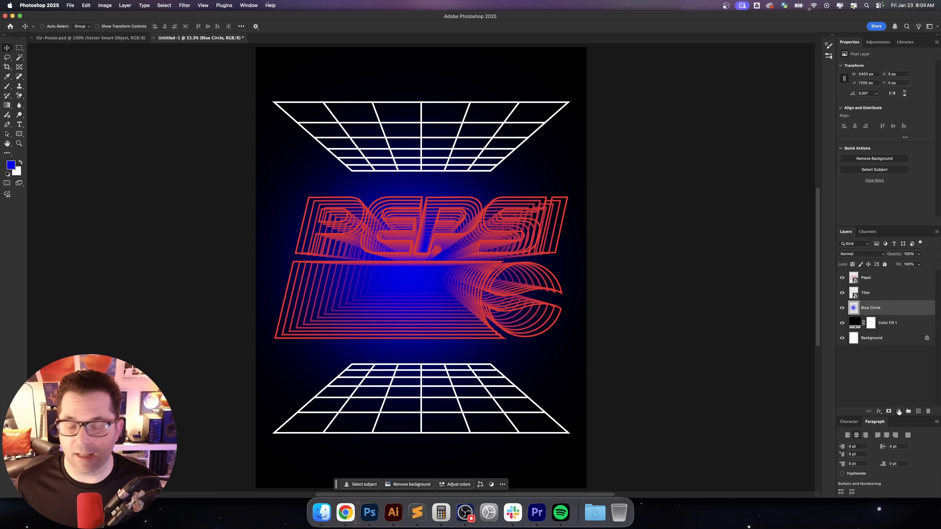
pyautogui.click(898, 411)
pyautogui.click(905, 375)
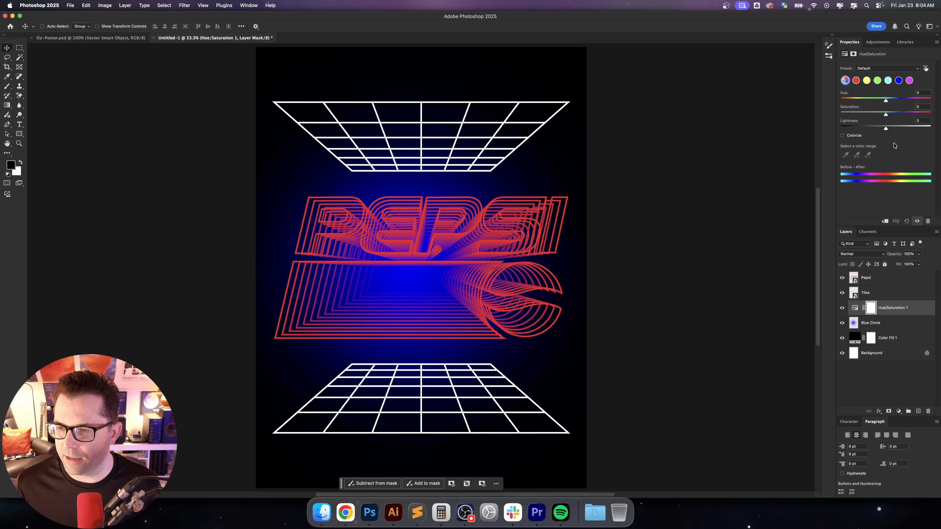
pyautogui.click(885, 222)
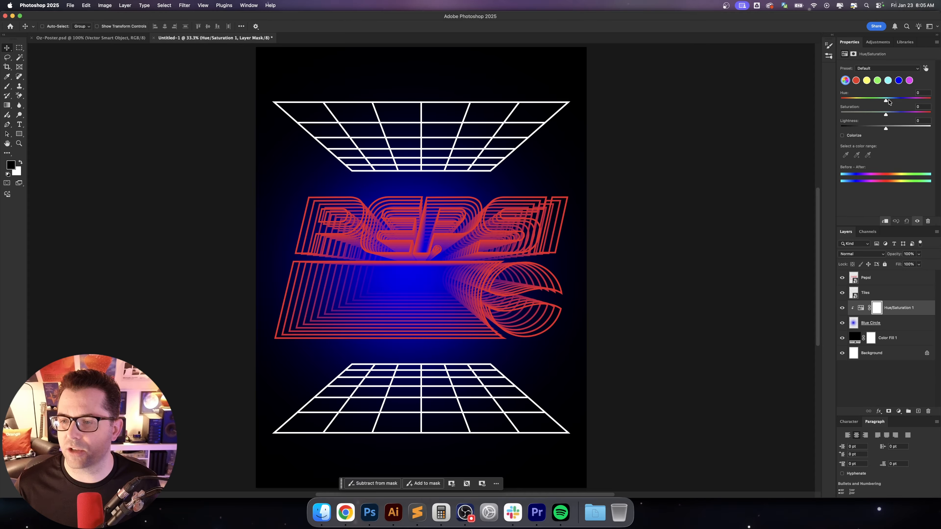
# Set the clipped adjustment's Hue to -20 and Lightness to -10
pyautogui.moveTo(888, 102)
pyautogui.mouseDown()
pyautogui.moveTo(924, 100)
pyautogui.moveTo(873, 101)
pyautogui.moveTo(900, 116)
pyautogui.moveTo(832, 115)
pyautogui.moveTo(884, 115)
pyautogui.mouseUp()
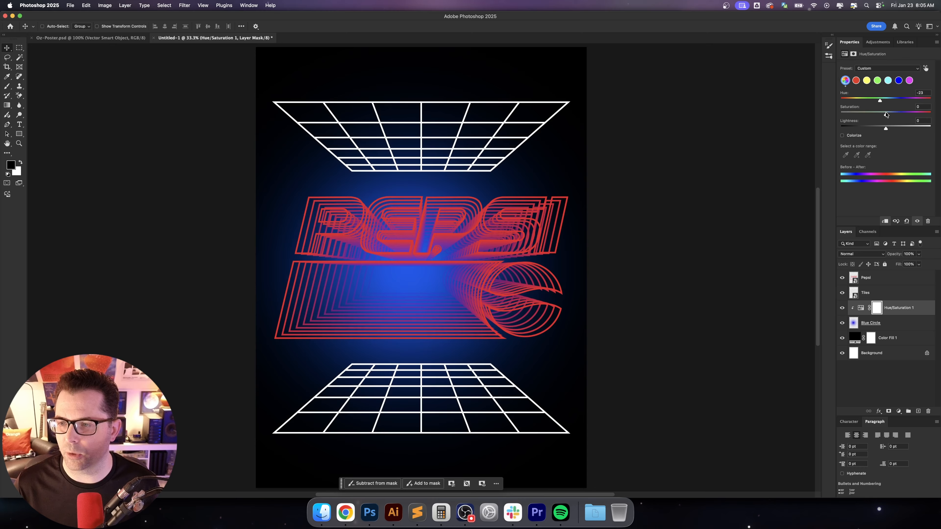
pyautogui.moveTo(887, 129)
pyautogui.mouseDown()
pyautogui.moveTo(903, 129)
pyautogui.moveTo(875, 129)
pyautogui.moveTo(892, 128)
pyautogui.moveTo(883, 130)
pyautogui.mouseUp()
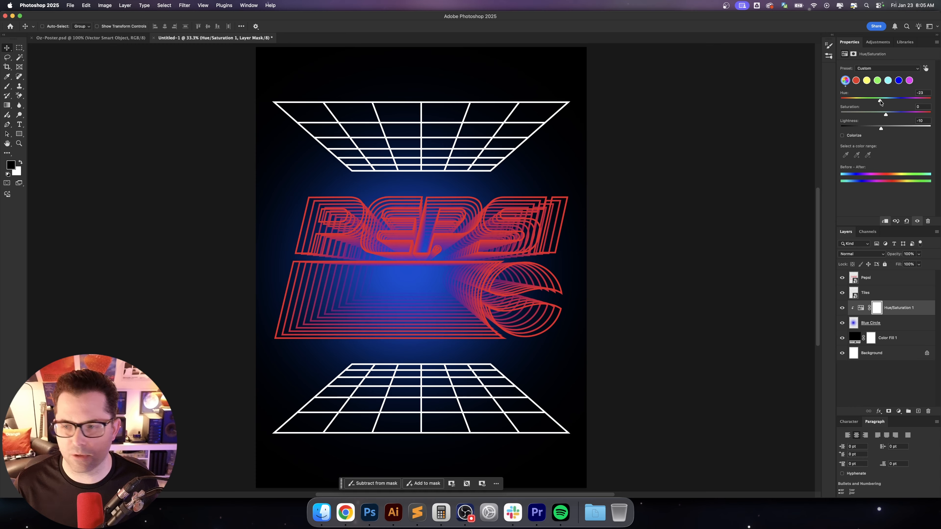
pyautogui.moveTo(880, 101); pyautogui.dragTo(881, 102)
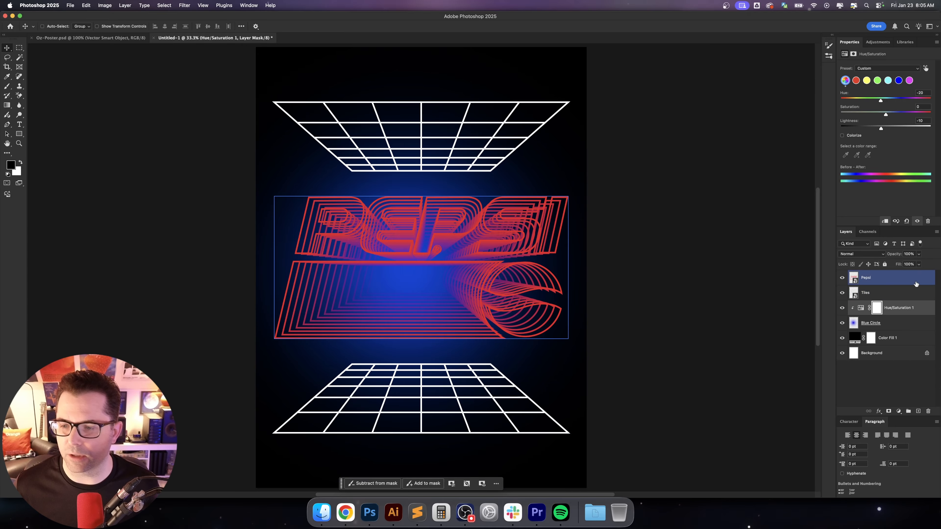
# Add an Outer Glow layer style to the Tiles layer with its opacity at 100%
pyautogui.click(890, 283)
pyautogui.click(904, 304)
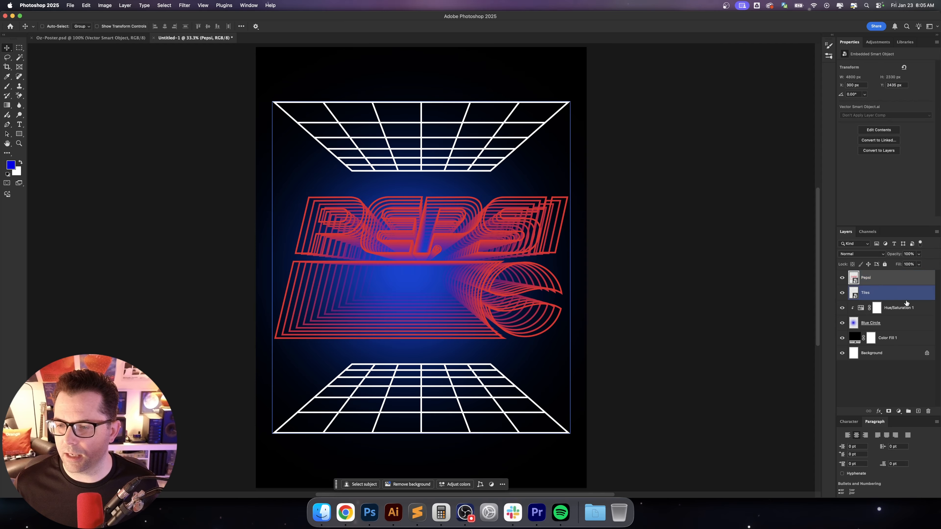
pyautogui.click(907, 295)
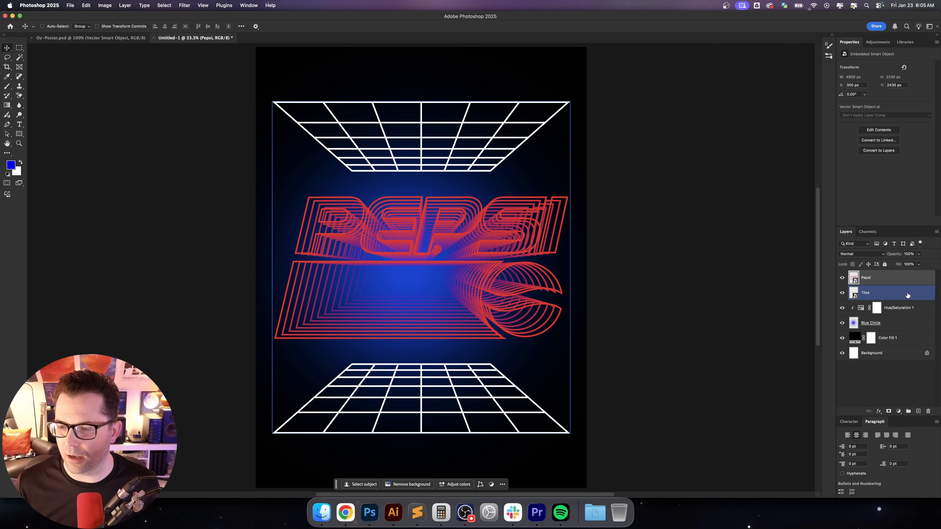
pyautogui.doubleClick(907, 295)
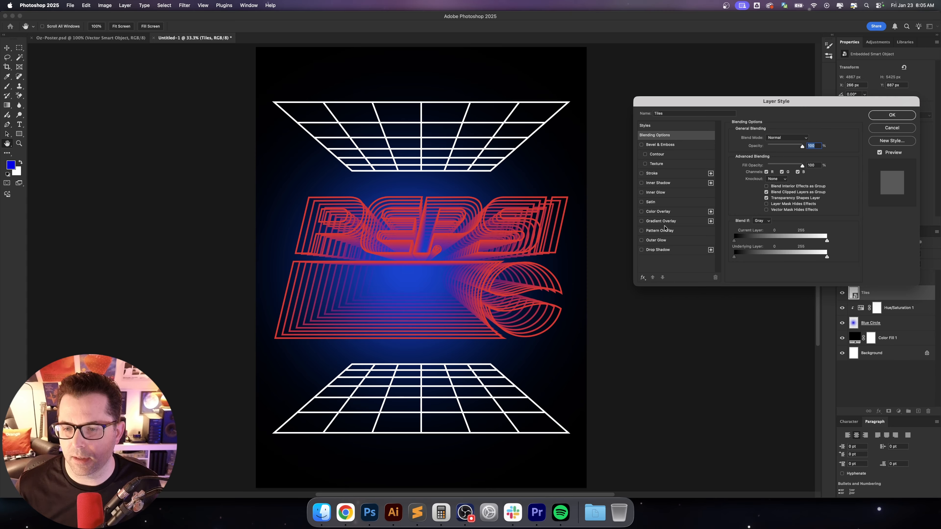
pyautogui.click(663, 240)
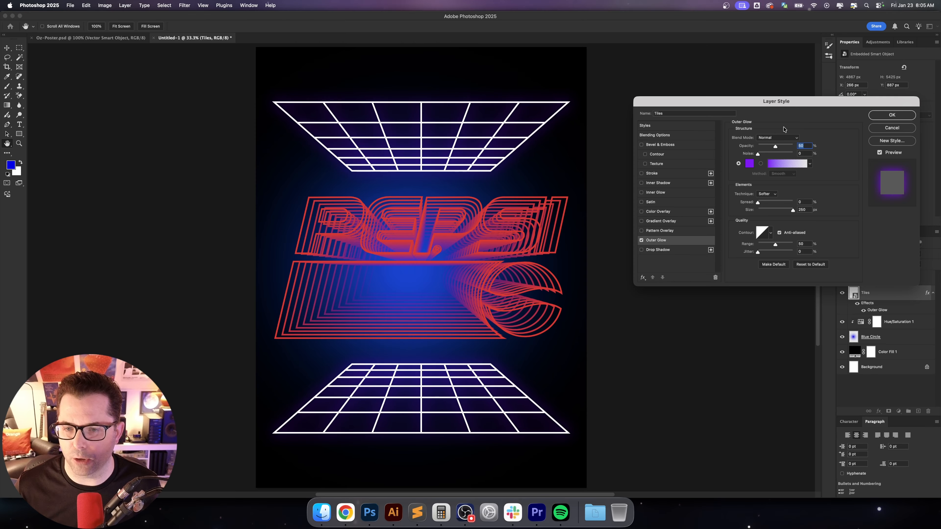
pyautogui.moveTo(777, 147); pyautogui.dragTo(802, 146)
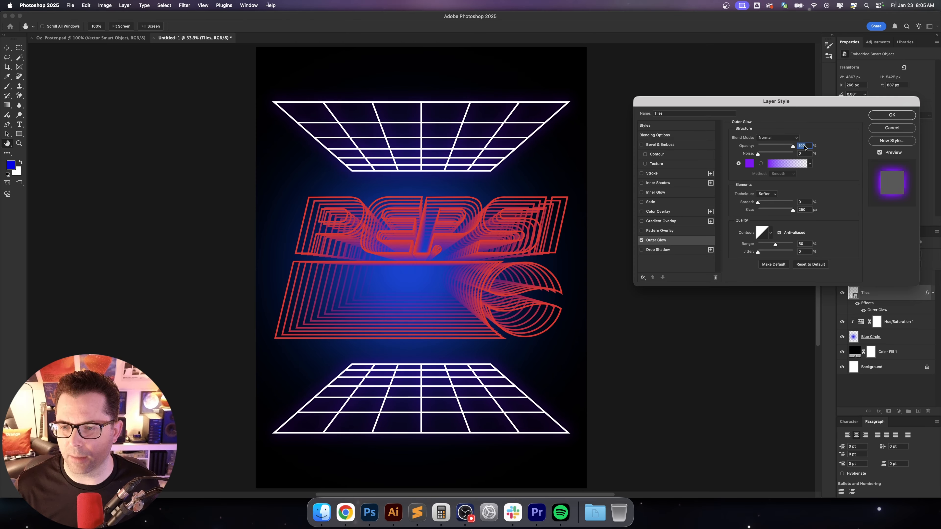
# Change the Tiles layer's outer glow color to magenta (#fc00ff)
pyautogui.click(749, 163)
pyautogui.moveTo(693, 203); pyautogui.dragTo(692, 194)
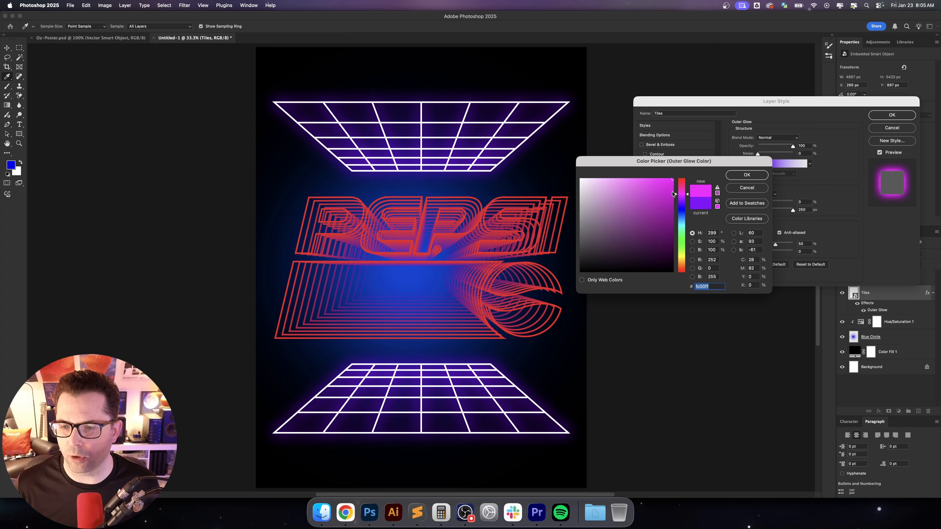
pyautogui.click(746, 177)
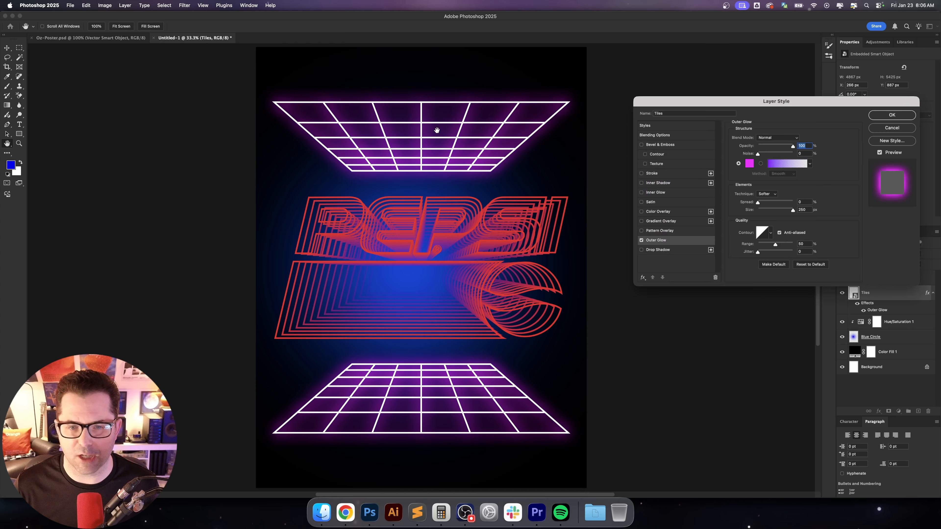
# Set the Tiles layer's outer glow spread to 10% and its opacity to 90%
pyautogui.click(804, 202)
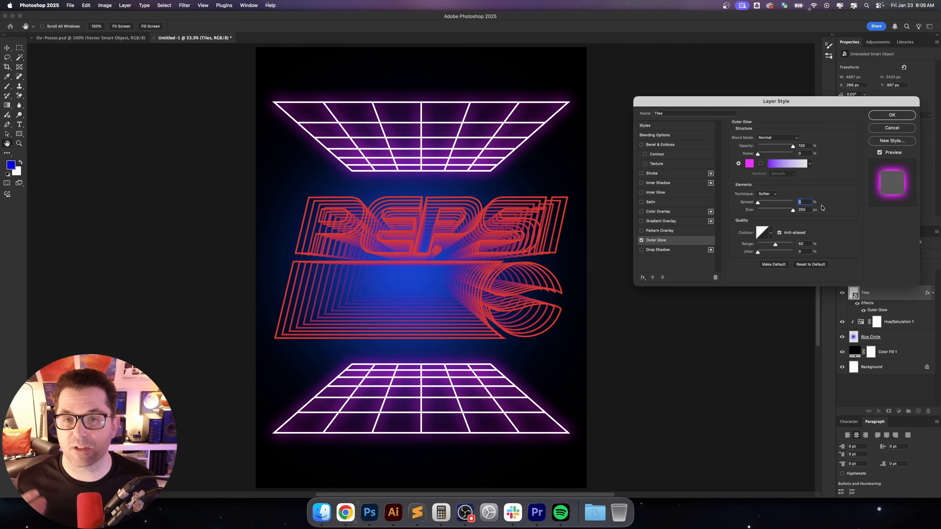
pyautogui.hotkey('shift', 'Up')
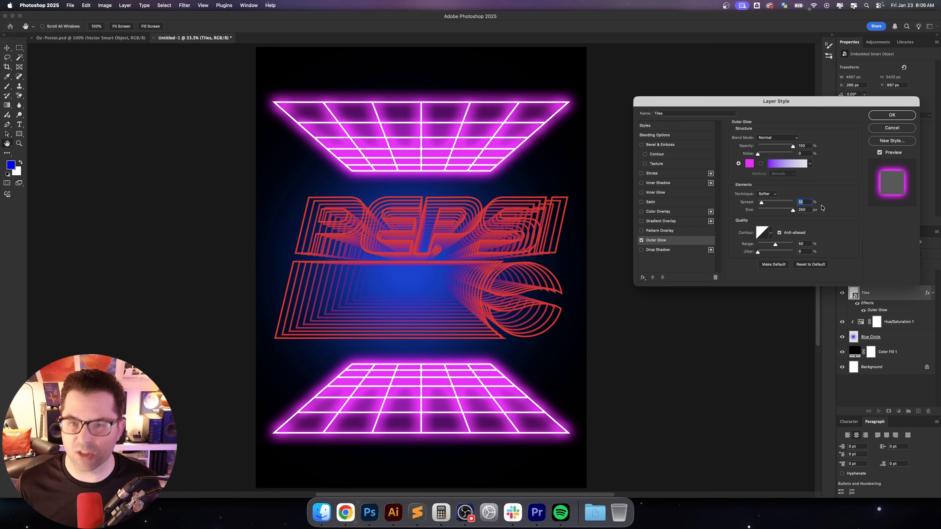
pyautogui.click(805, 146)
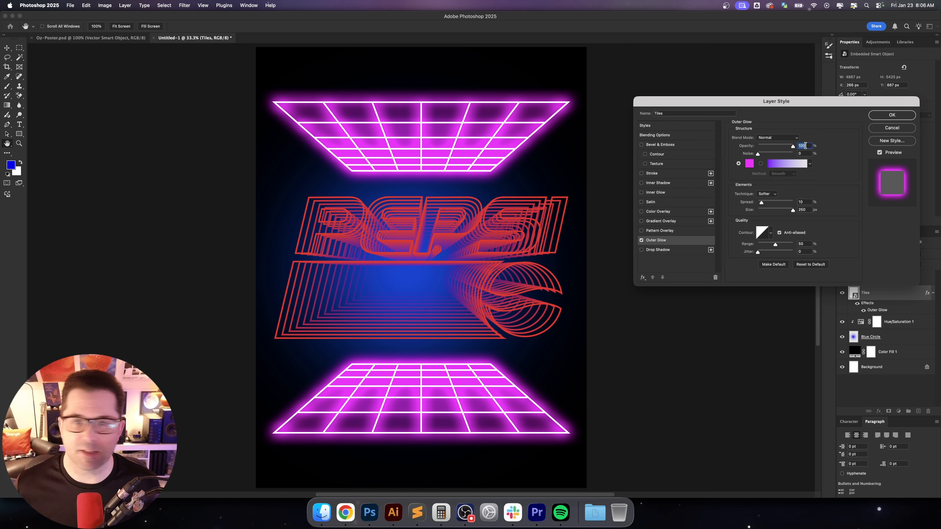
pyautogui.hotkey('shift', 'Down')
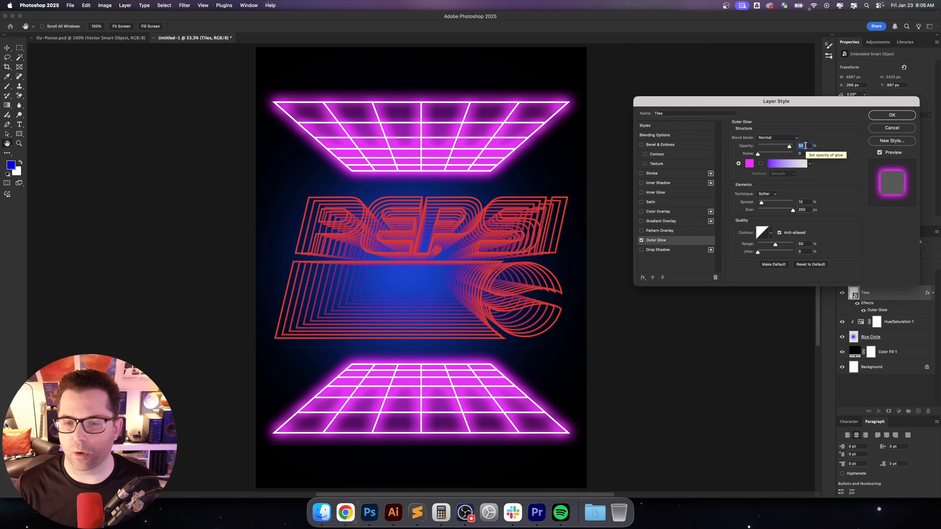
# Lower the Tiles layer's outer glow opacity to 50%
pyautogui.hotkey('shift', 'Down')
pyautogui.hotkey('shift', 'Down')
pyautogui.hotkey('shift', 'Down')
pyautogui.hotkey('shift', 'Down')
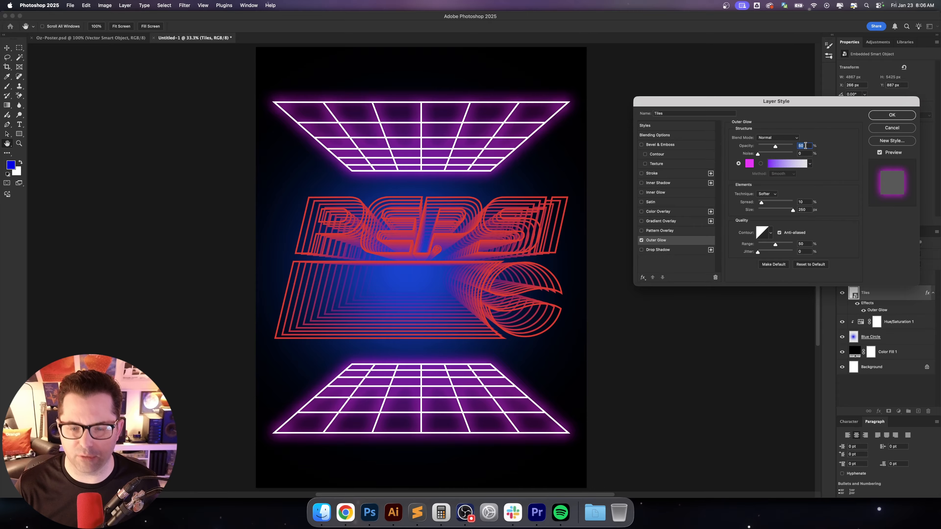
# Change the Tiles layer's outer glow color to a warmer pink-magenta (#ff00c0)
pyautogui.click(749, 164)
pyautogui.moveTo(684, 223); pyautogui.dragTo(686, 266)
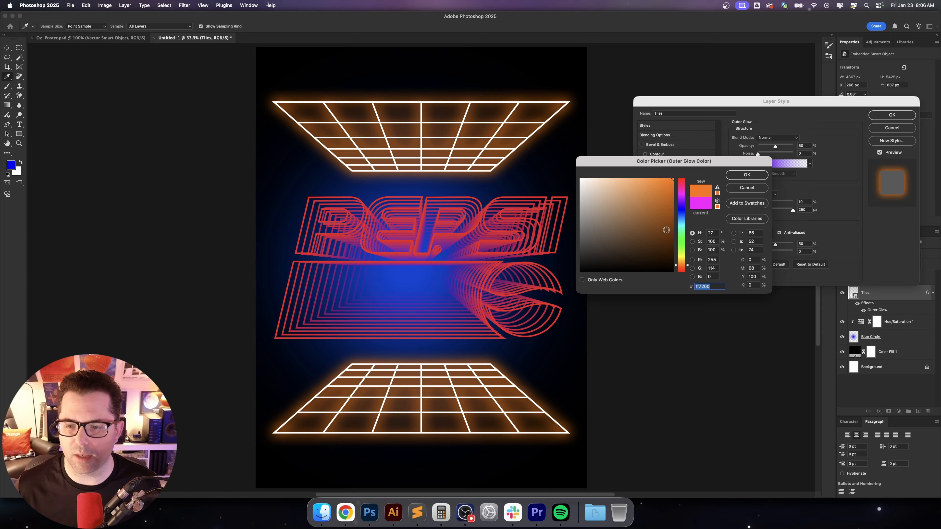
pyautogui.click(681, 189)
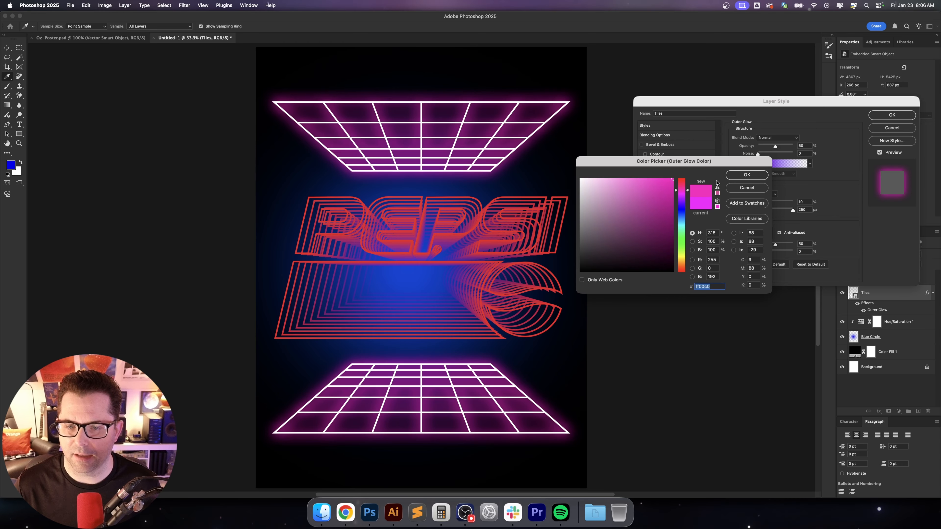
pyautogui.click(746, 174)
# Try adding noise to the Tiles layer's outer glow, checking it up close, and reset the noise to 0%
pyautogui.press('super+equal')
pyautogui.press('super+equal')
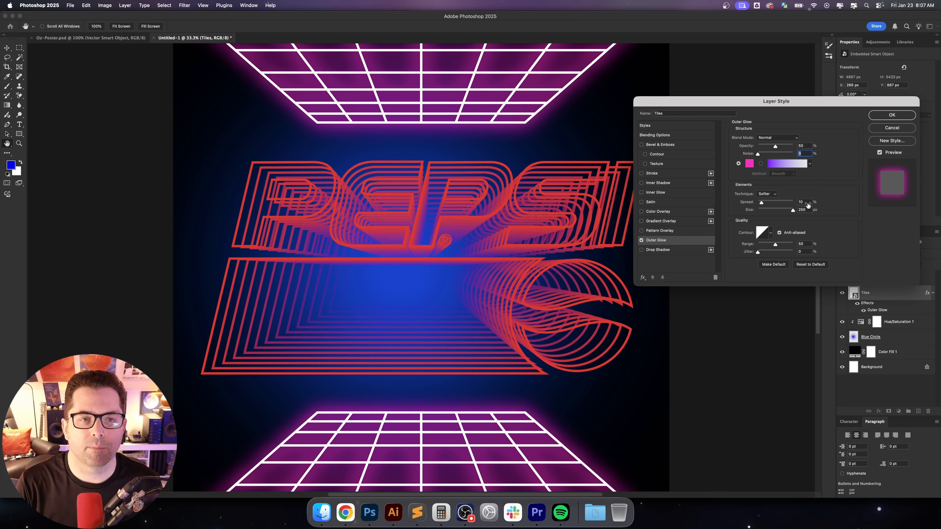
pyautogui.press('super+equal')
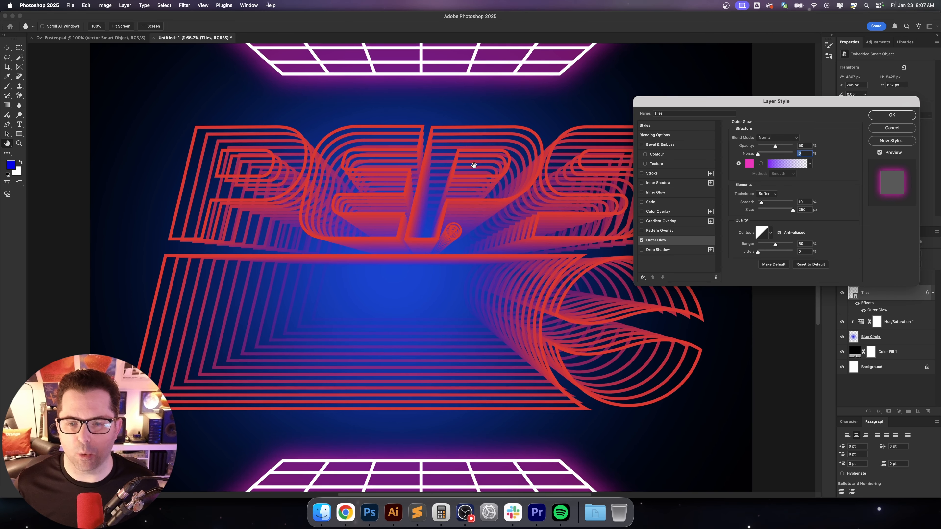
pyautogui.scroll(3, 450, 165)
pyautogui.scroll(10, 450, 166)
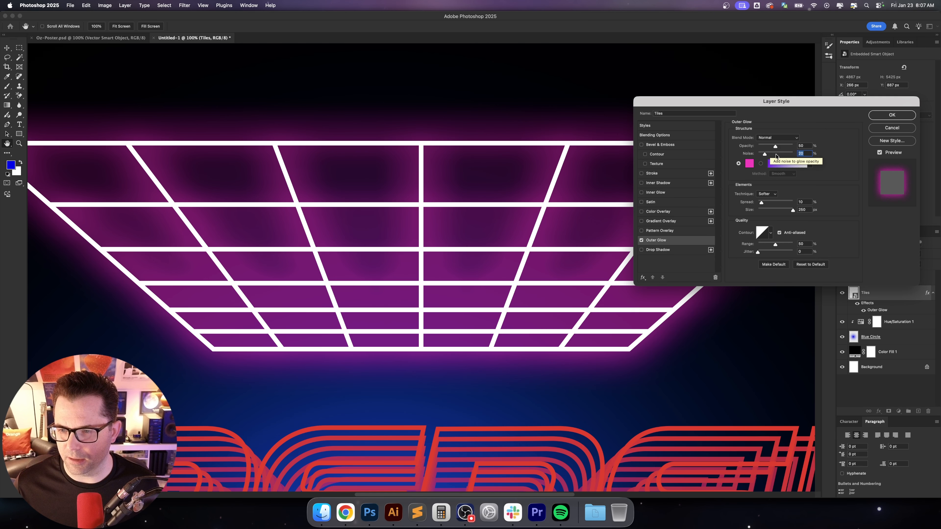
pyautogui.moveTo(764, 154); pyautogui.dragTo(778, 156)
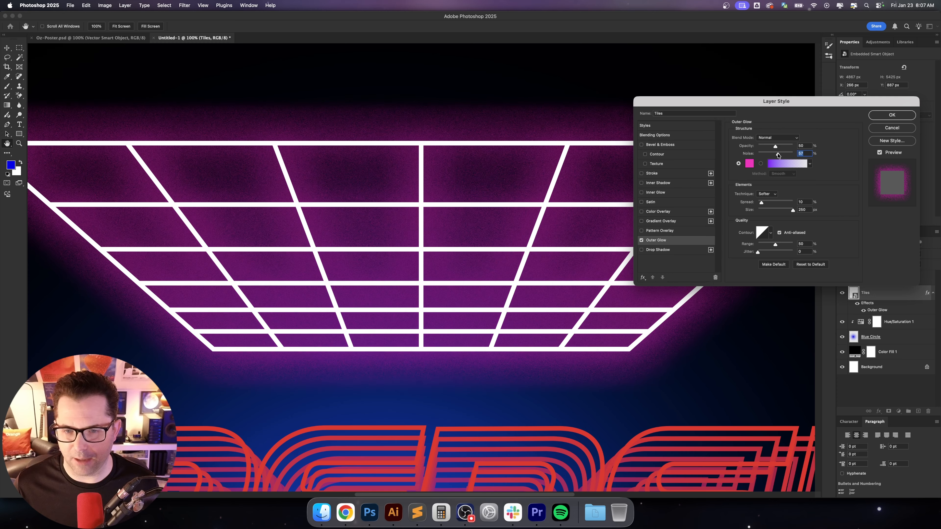
pyautogui.moveTo(777, 155); pyautogui.dragTo(774, 155)
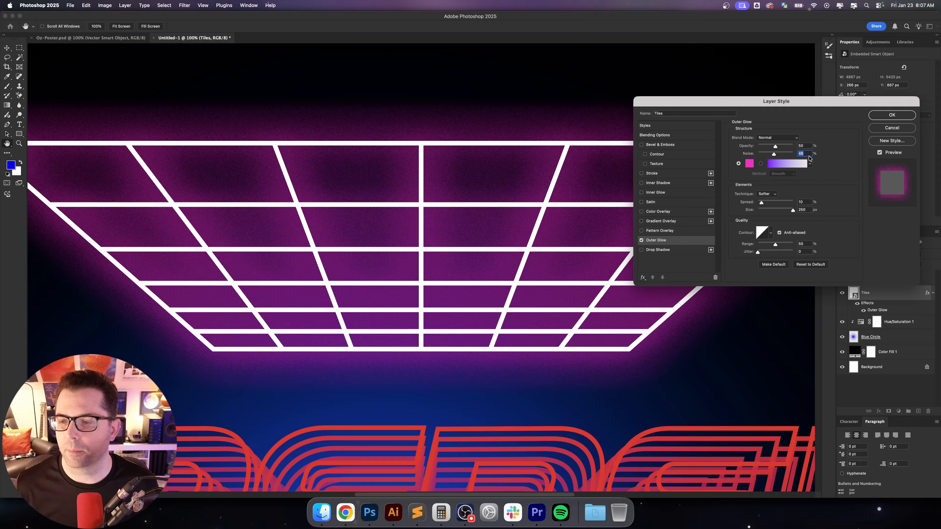
pyautogui.write('0')
pyautogui.press('Tab')
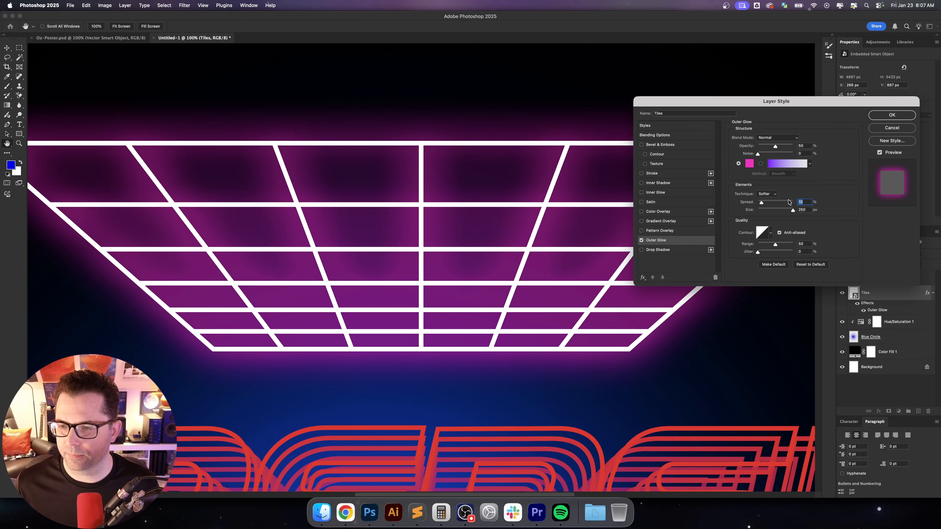
# Apply the Tiles glow settings and copy the layer's outer glow effect onto the Pepsi layer
pyautogui.click(892, 115)
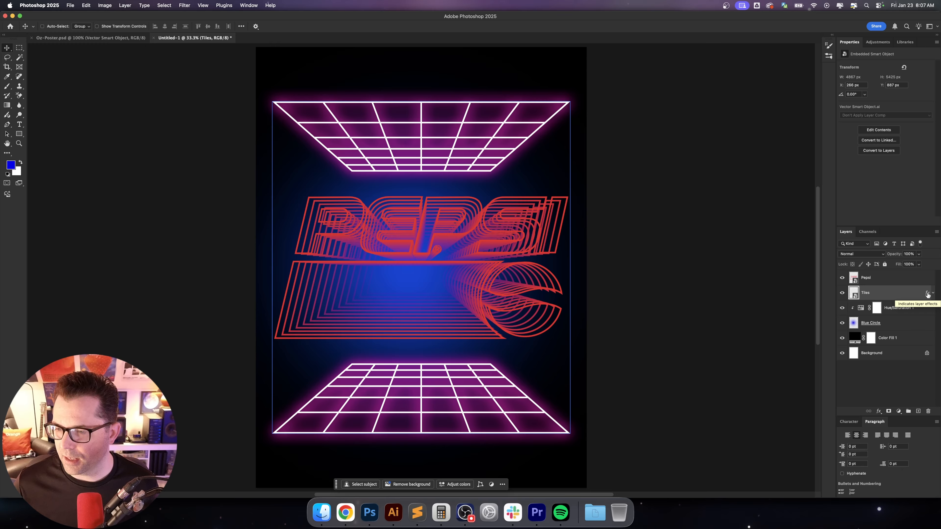
pyautogui.moveTo(928, 294); pyautogui.dragTo(928, 281)
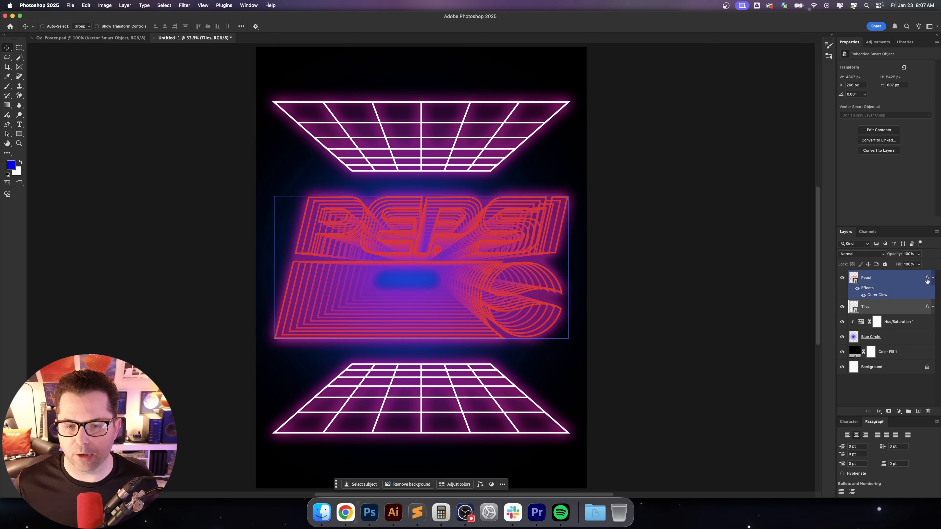
pyautogui.click(914, 277)
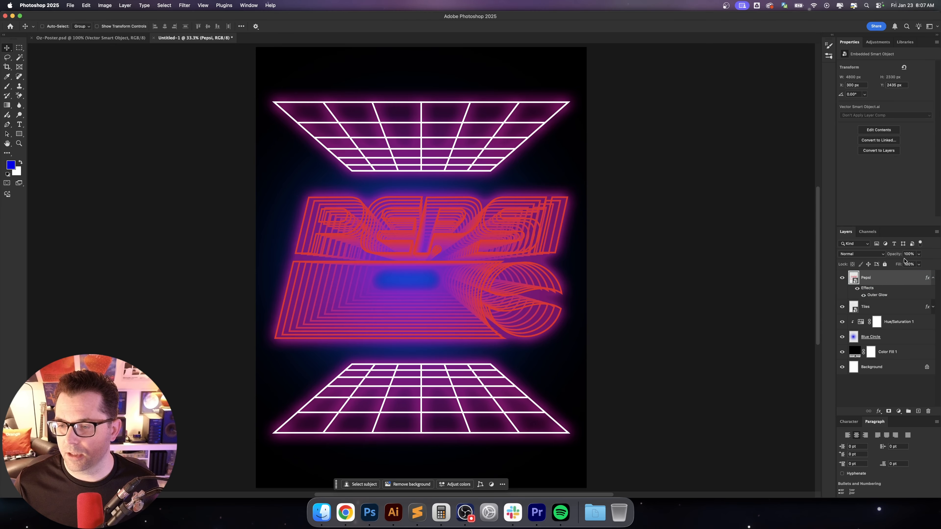
# Change the Pepsi layer's outer glow color to light blue (#00aeff)
pyautogui.doubleClick(907, 280)
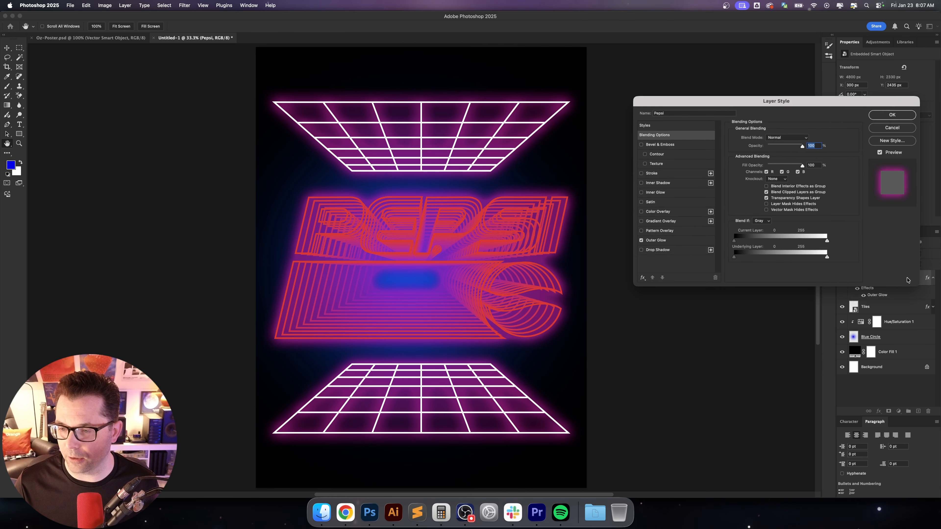
pyautogui.click(659, 241)
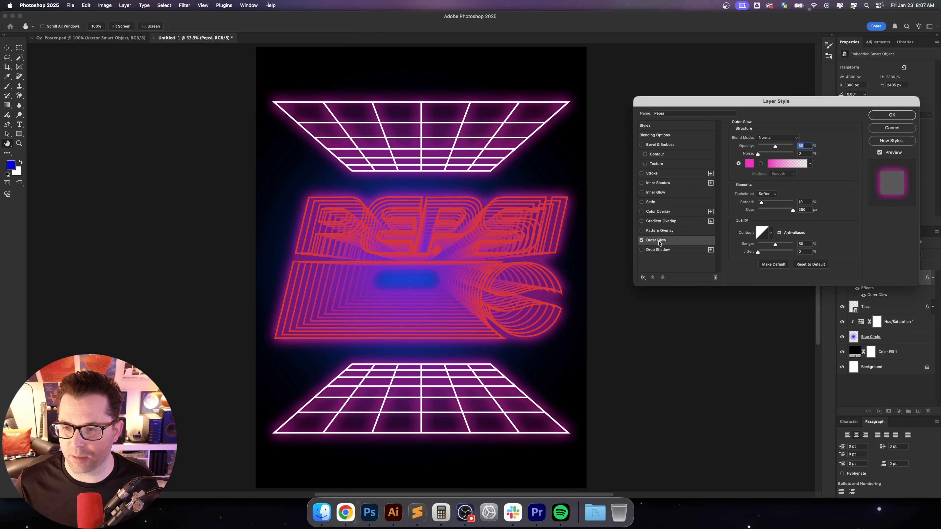
pyautogui.click(749, 165)
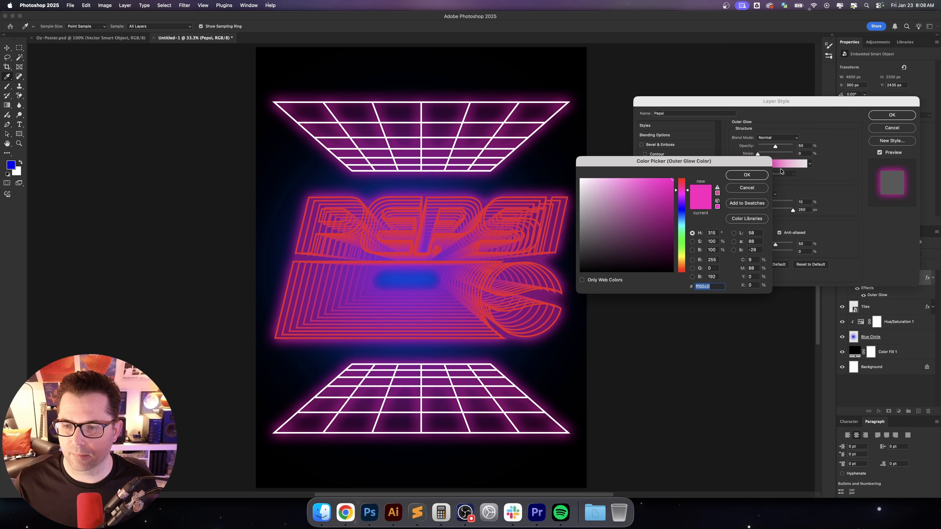
pyautogui.click(683, 221)
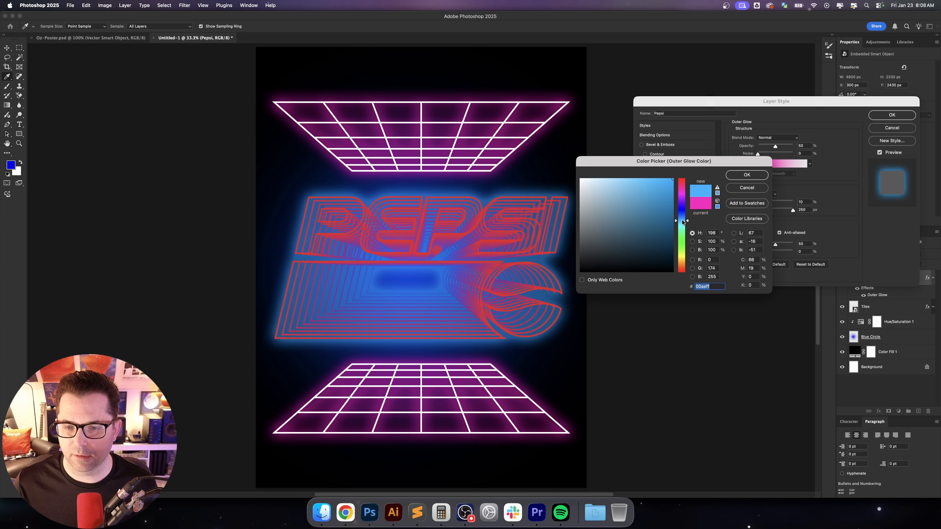
pyautogui.click(743, 178)
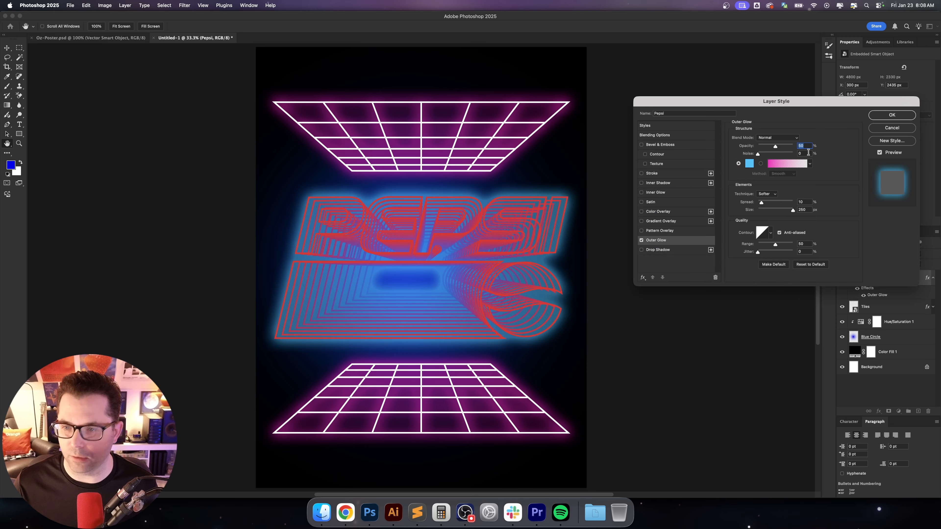
# Raise the Pepsi layer's outer glow opacity to 100%
pyautogui.hotkey('shift', 'Up')
pyautogui.hotkey('shift', 'Up')
pyautogui.hotkey('shift', 'Up')
pyautogui.hotkey('shift', 'Up')
pyautogui.hotkey('shift', 'Up')
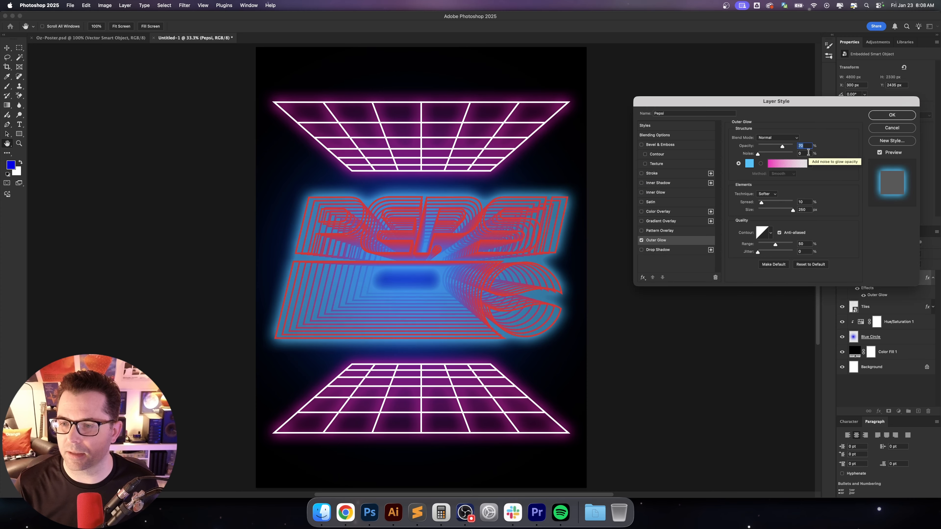
# Set the Pepsi layer's outer glow spread to 0% and its size to 50 px
pyautogui.press('Tab')
pyautogui.press('Tab')
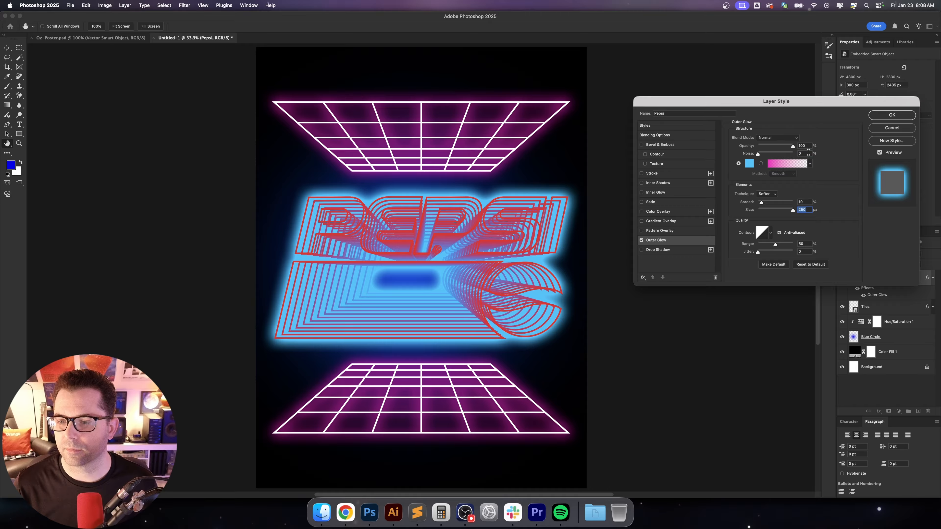
pyautogui.hotkey('shift', 'Tab')
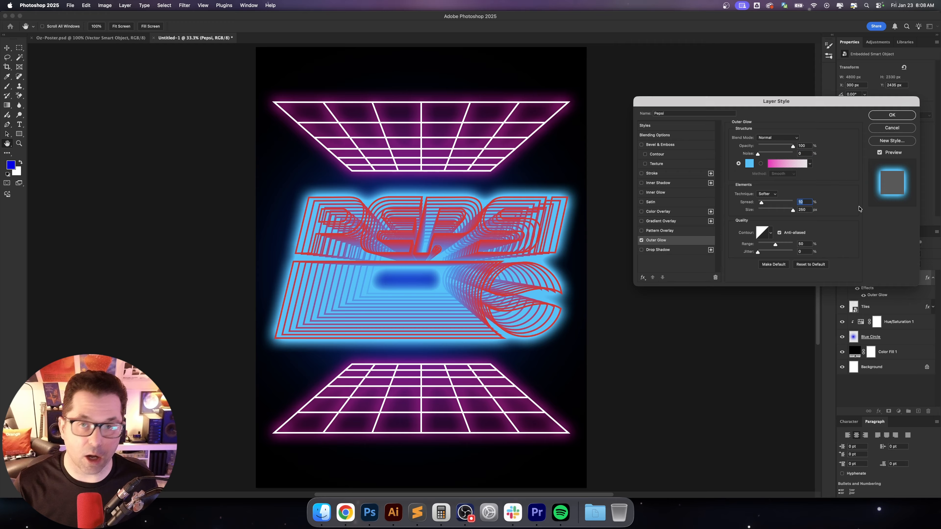
pyautogui.write('0')
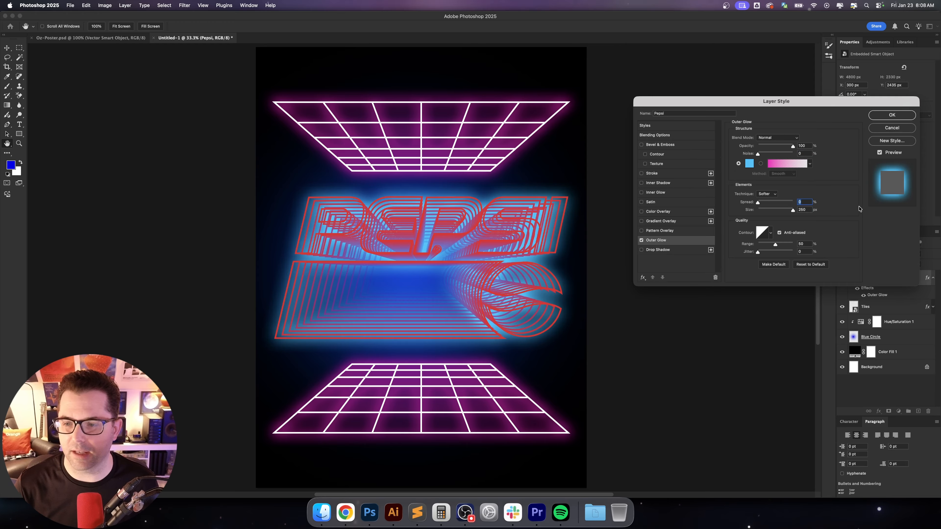
pyautogui.press('Tab')
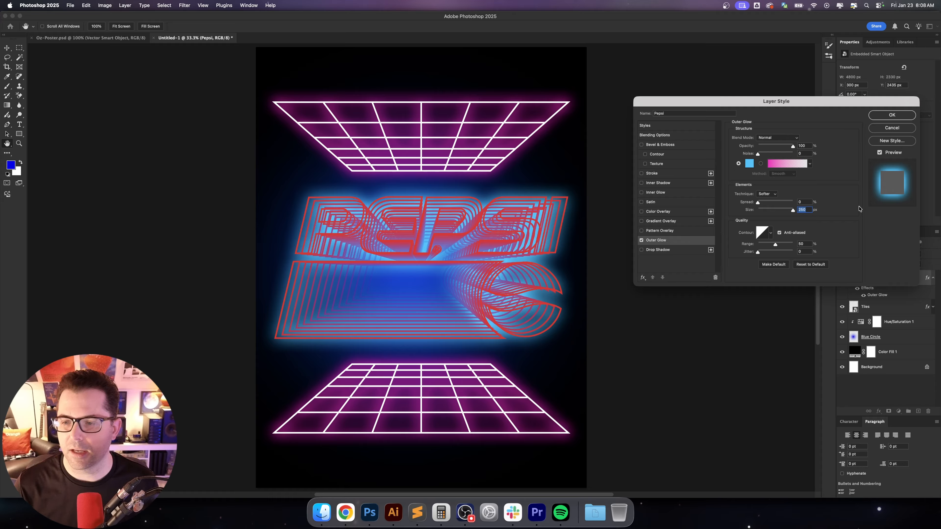
pyautogui.write('50')
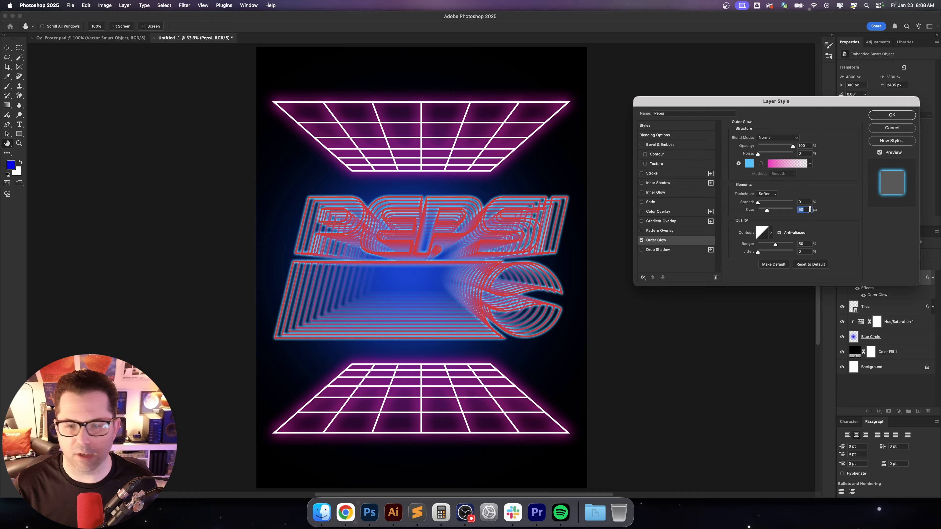
# Try the Pepsi glow's opacity at 50%, set it to 20%, and compare the artwork with the effect off and on
pyautogui.press('Tab')
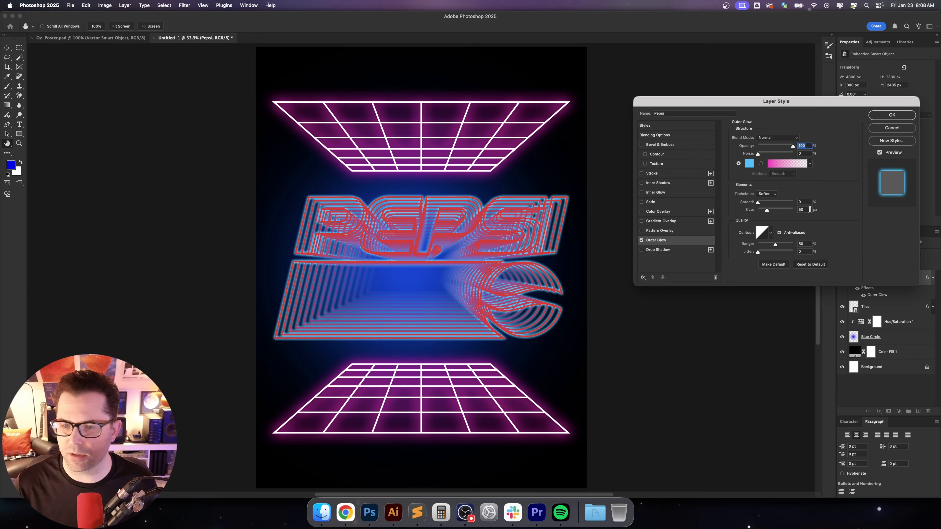
pyautogui.write('50')
pyautogui.press('Tab')
pyautogui.hotkey('shift', 'Tab')
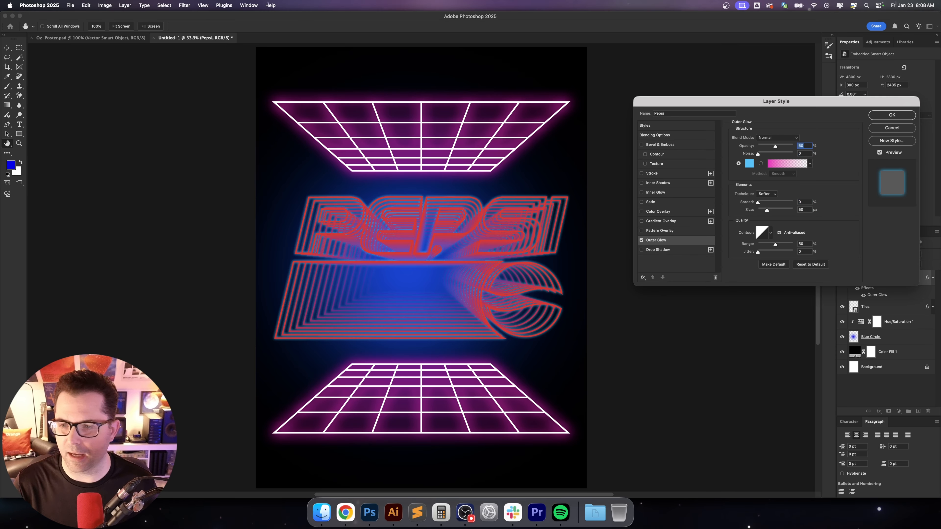
pyautogui.write('20')
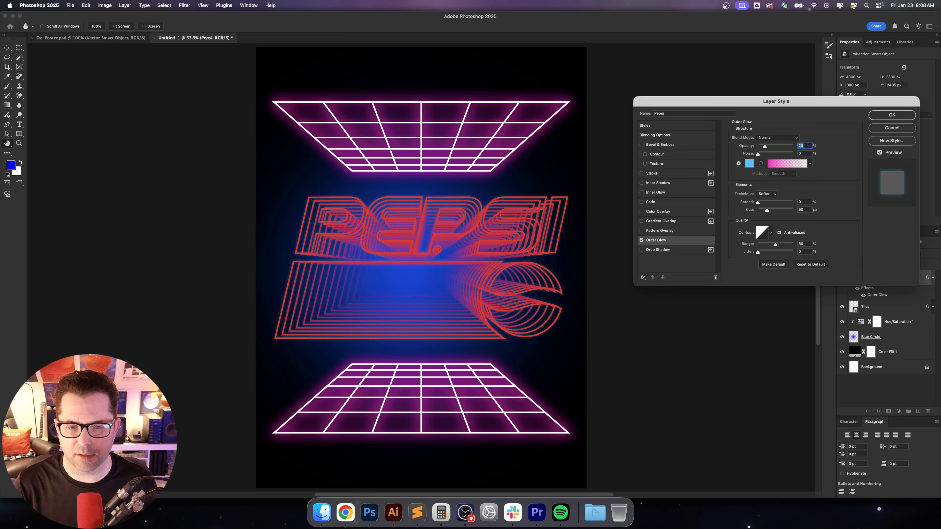
pyautogui.press('Return')
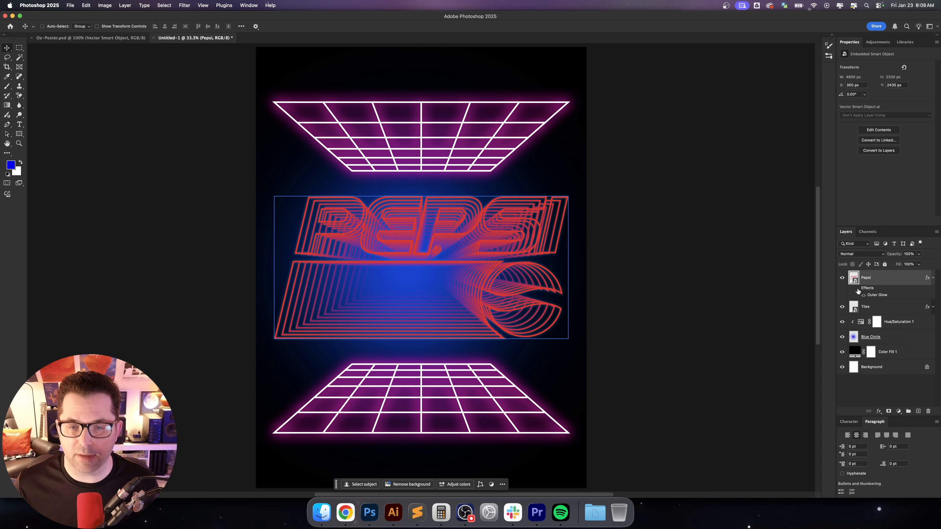
pyautogui.click(858, 290)
pyautogui.click(858, 290)
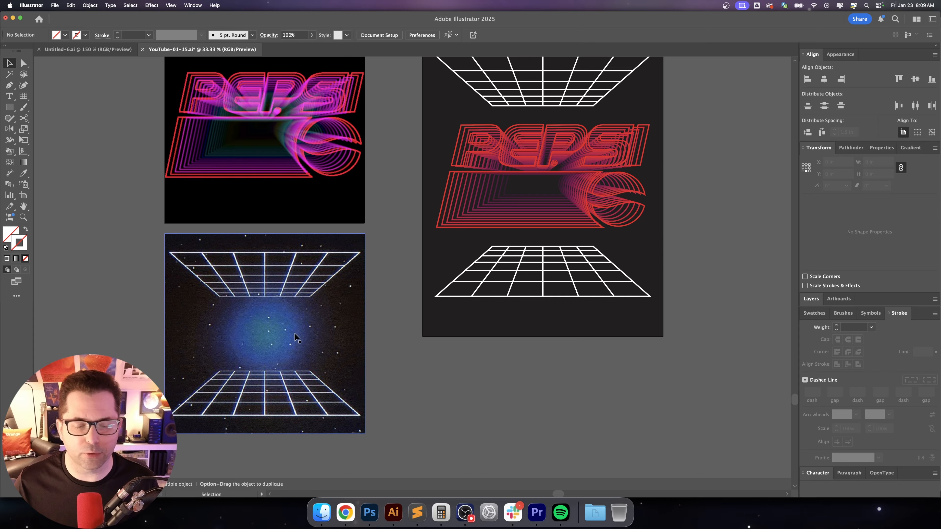
# Switch to Chrome, search Unsplash for "stars", and open the dark night sky photo with small scattered stars
pyautogui.click(346, 512)
pyautogui.write('stars')
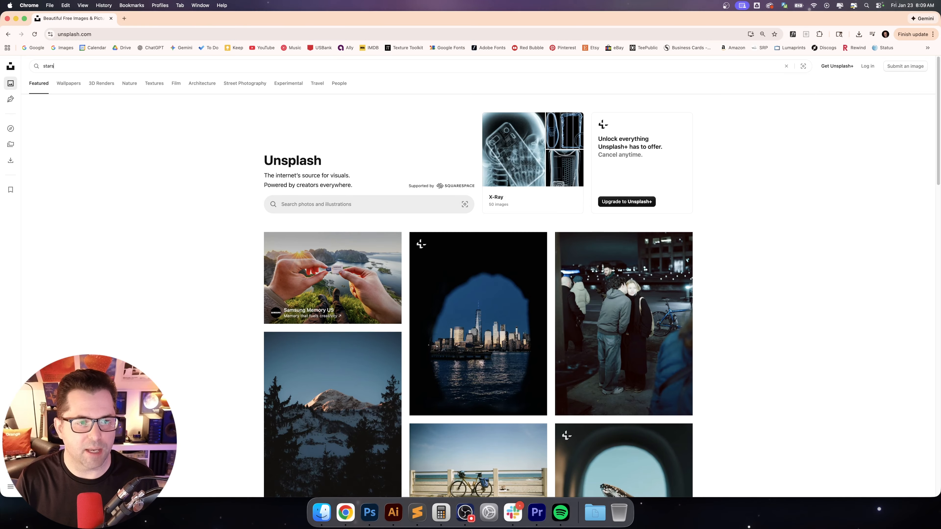
pyautogui.press('Return')
pyautogui.scroll(-5, 822, 326)
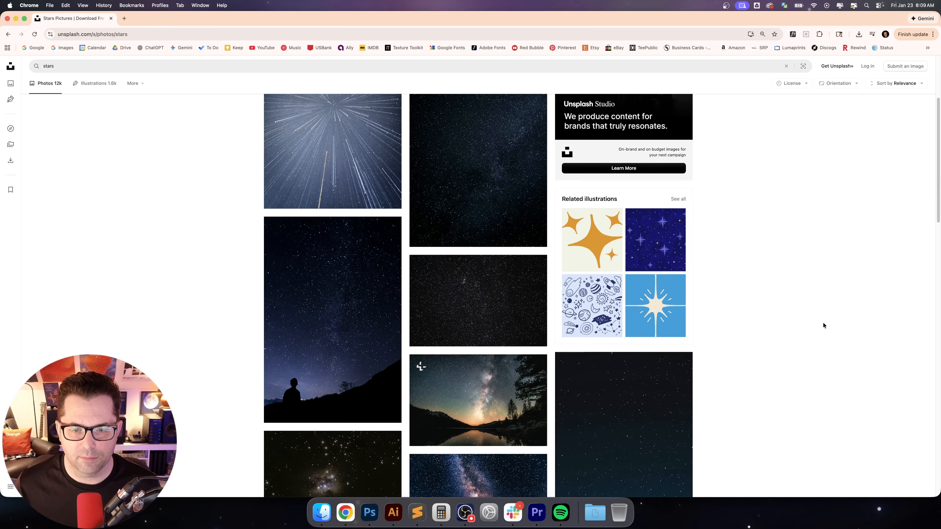
pyautogui.scroll(-4, 823, 325)
pyautogui.click(641, 269)
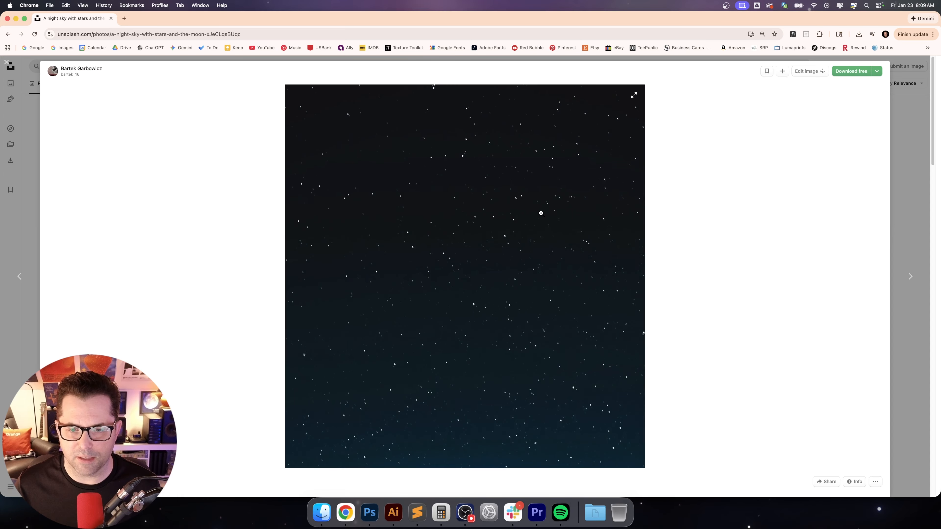
# Copy the enlarged night sky image and paste it into the poster document in Photoshop
pyautogui.click(414, 195)
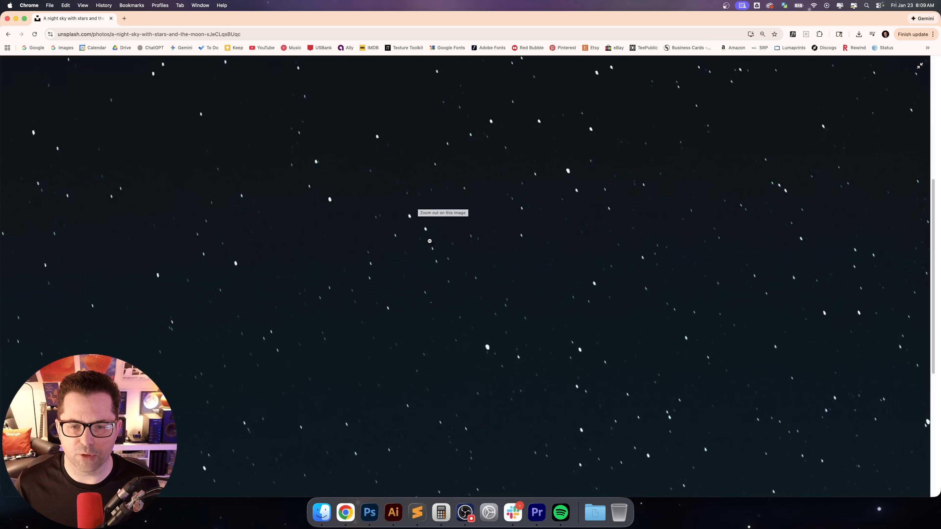
pyautogui.rightClick(433, 227)
pyautogui.click(457, 250)
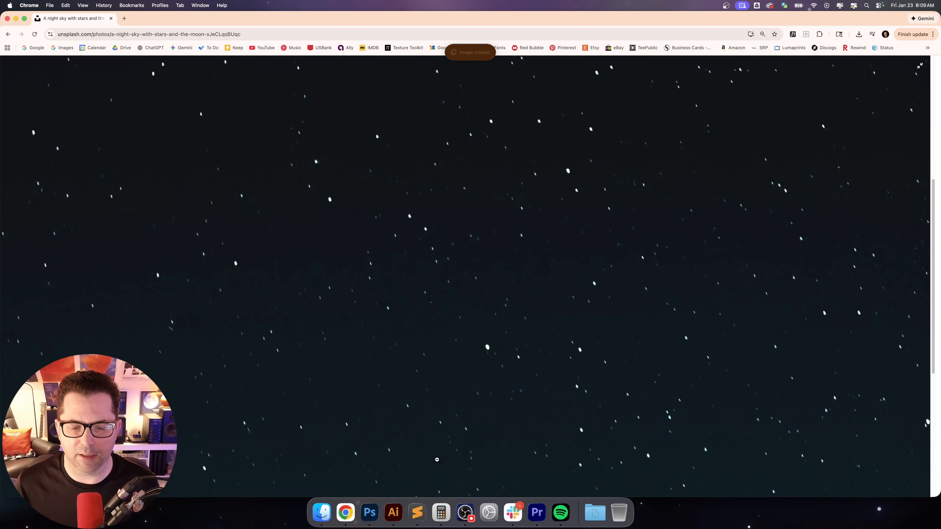
pyautogui.click(369, 513)
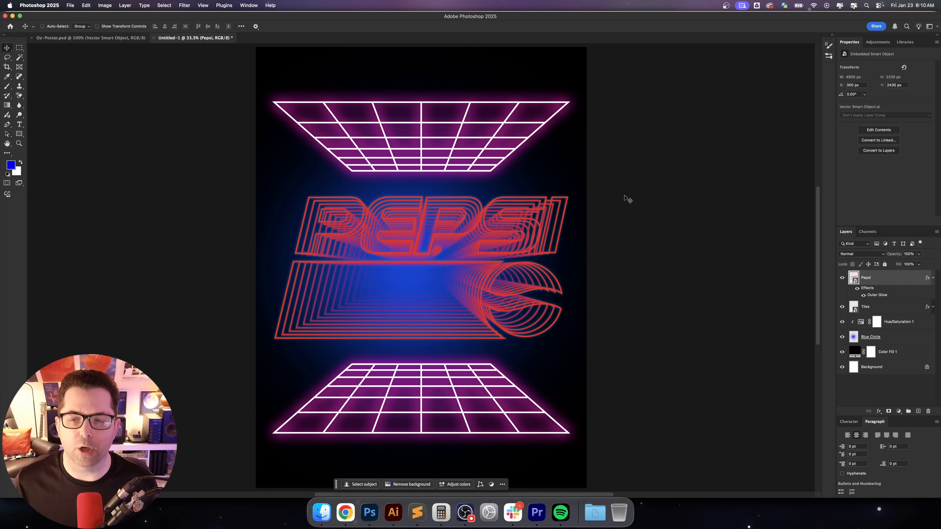
pyautogui.keyDown('super'); pyautogui.click(573, 229); pyautogui.keyUp('super')
pyautogui.press('super+v')
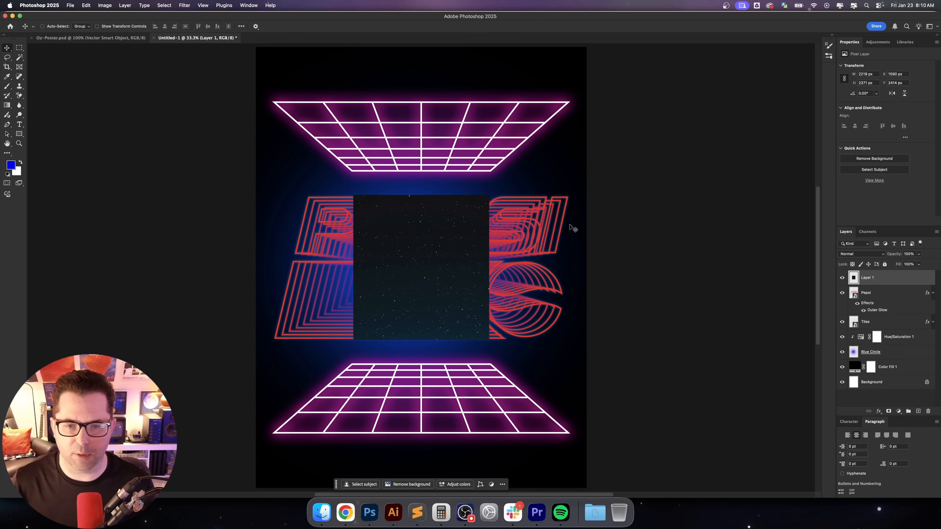
# Scale the pasted night sky layer to about 305% so it covers the poster, and set its blend mode to Lighten
pyautogui.scroll(-1, 571, 231)
pyautogui.press('super+t')
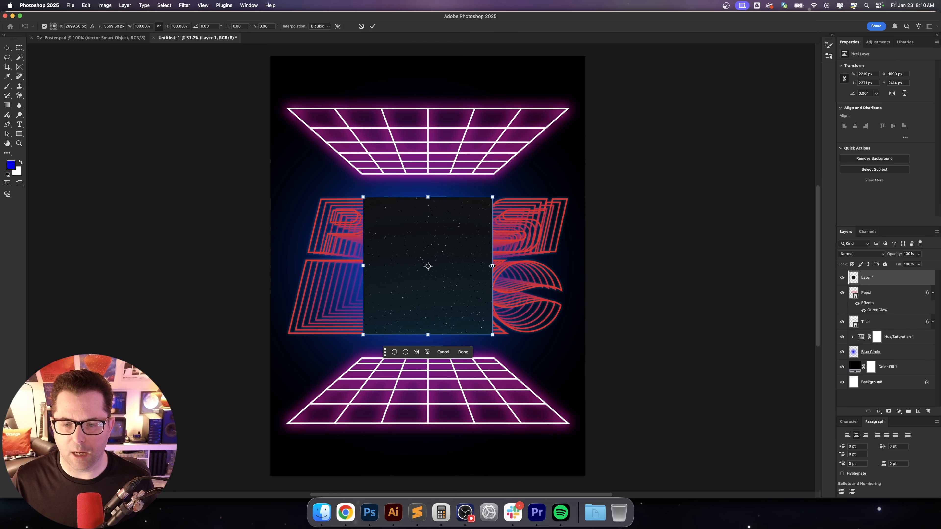
pyautogui.moveTo(493, 267); pyautogui.dragTo(627, 275)
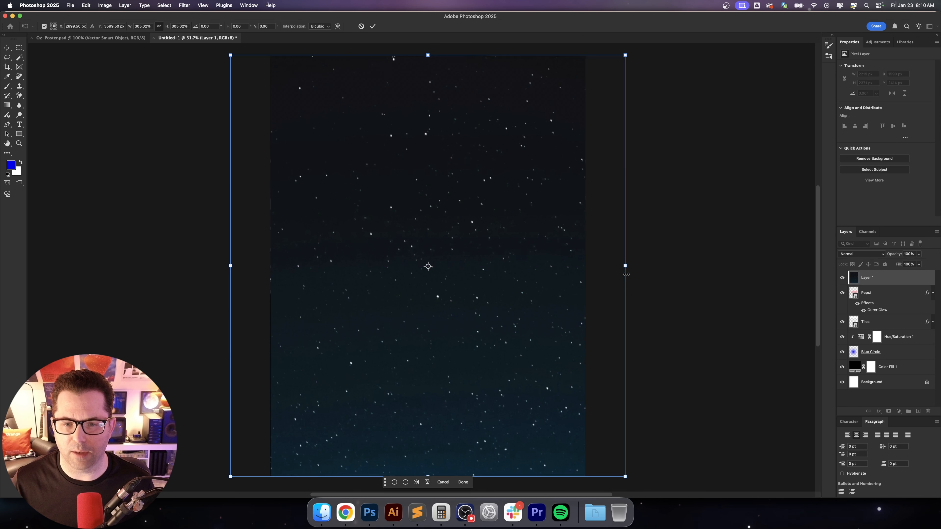
pyautogui.press('Return')
pyautogui.click(863, 255)
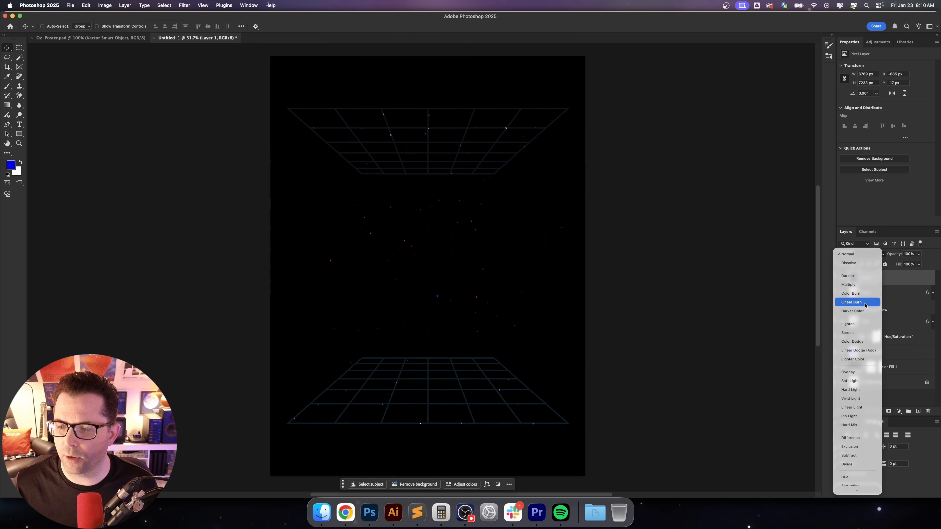
pyautogui.click(866, 326)
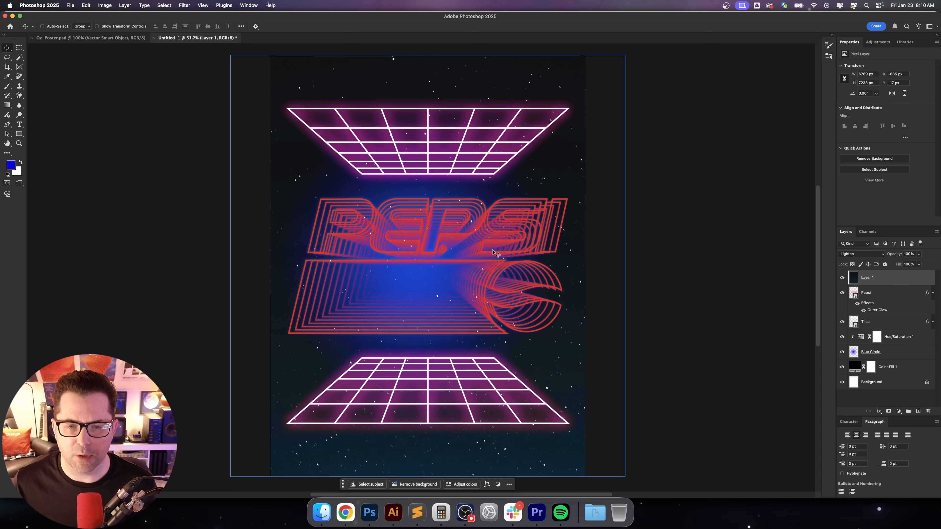
# Compare lightness values from -10 to +20 in the blue circle's Hue/Saturation adjustment, and set the lightness to -20
pyautogui.click(896, 352)
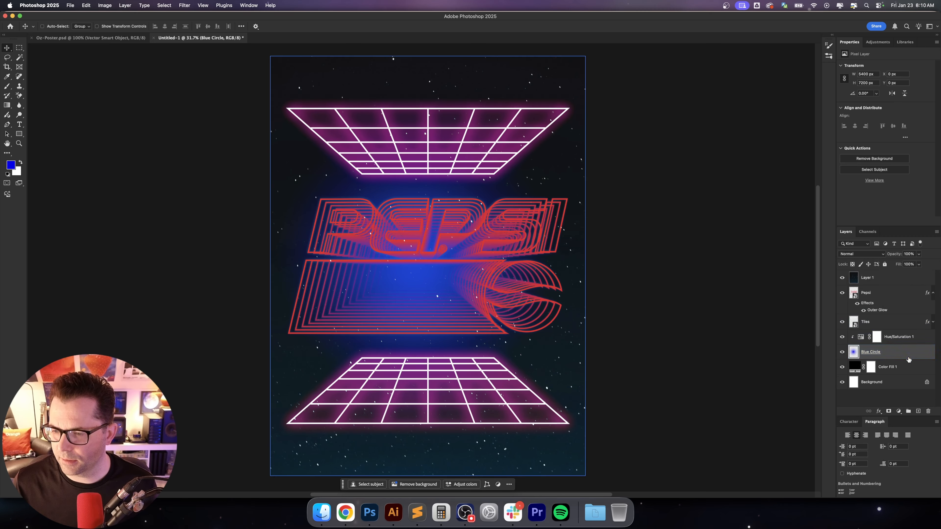
pyautogui.click(900, 338)
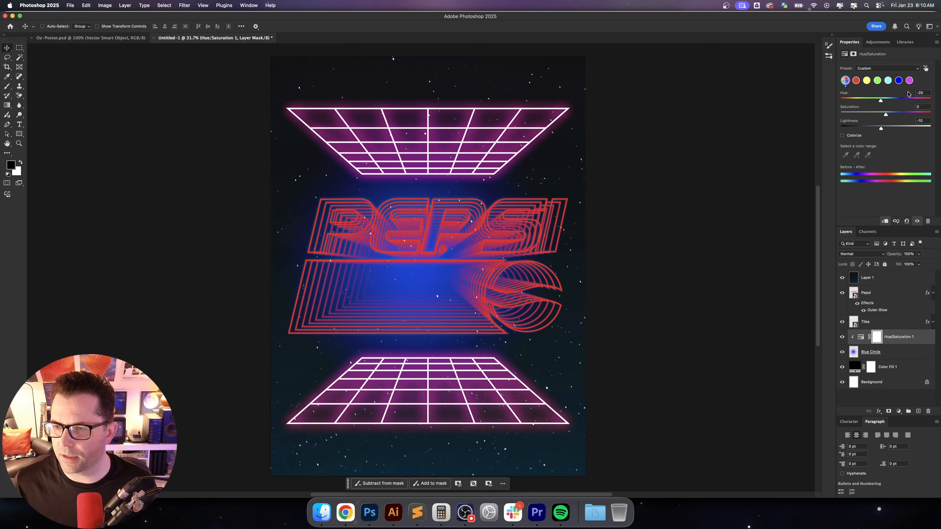
pyautogui.click(922, 121)
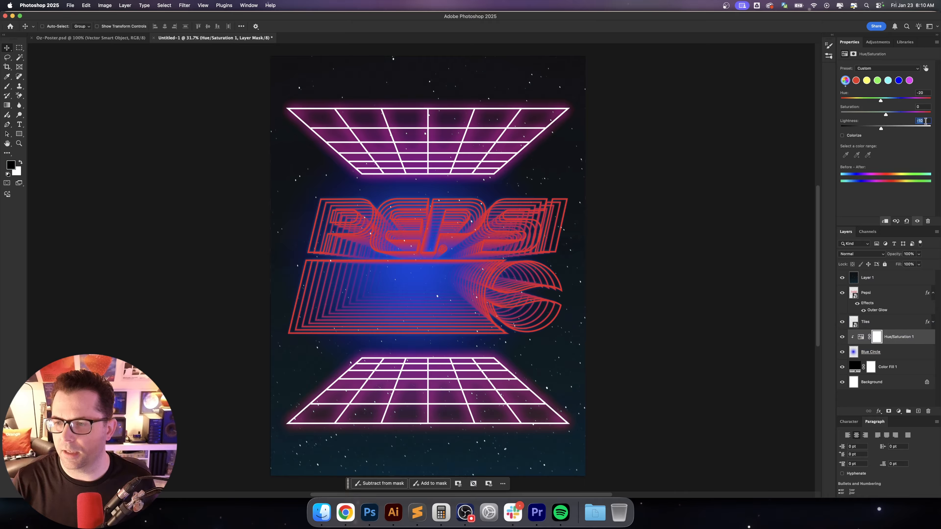
pyautogui.write('0')
pyautogui.press('Return')
pyautogui.write('20')
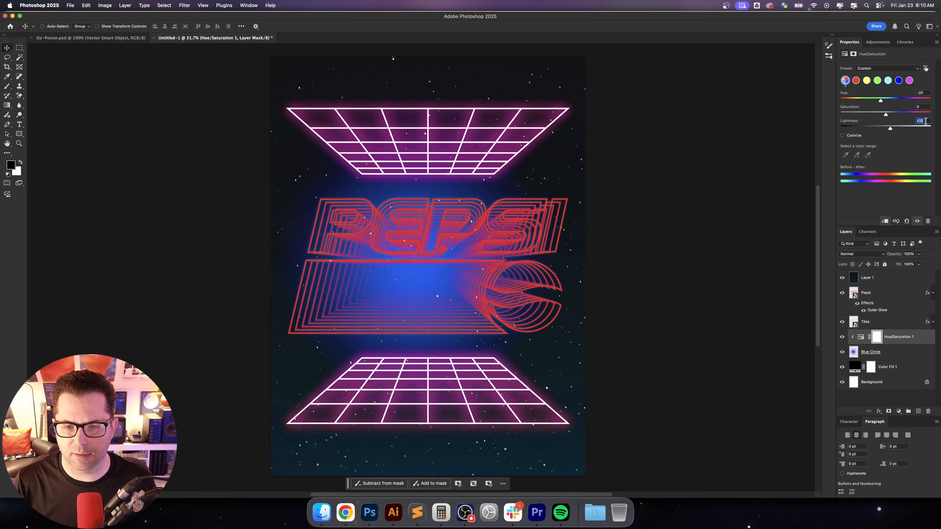
pyautogui.press('Return')
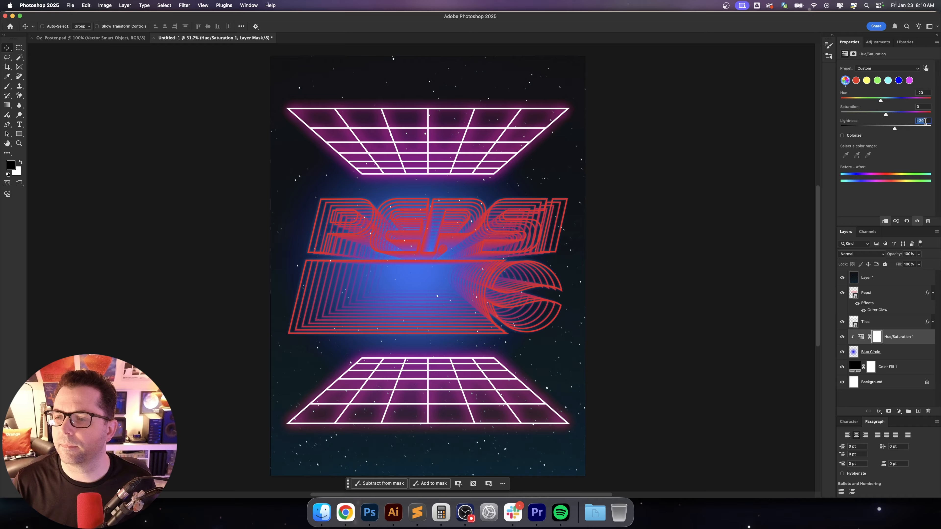
pyautogui.write('0')
pyautogui.press('Return')
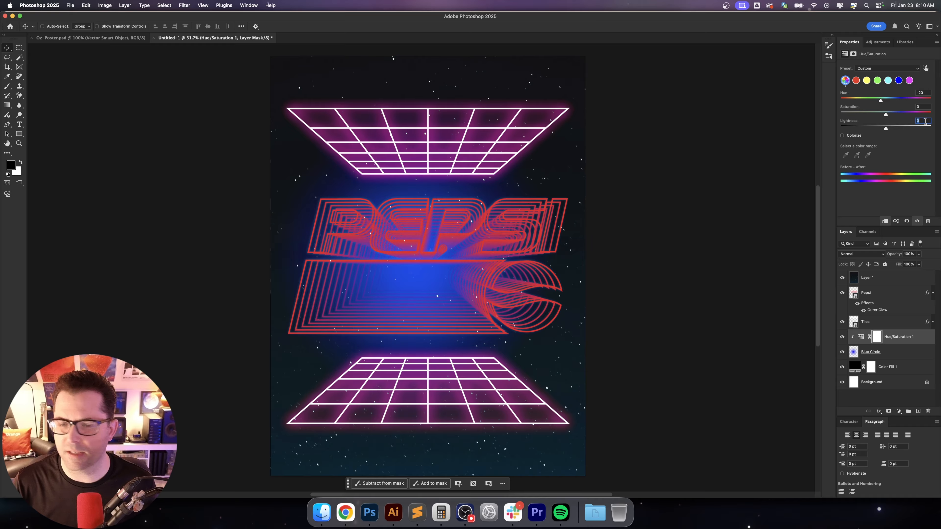
pyautogui.write('-10')
pyautogui.press('Return')
pyautogui.write('-20')
pyautogui.press('Return')
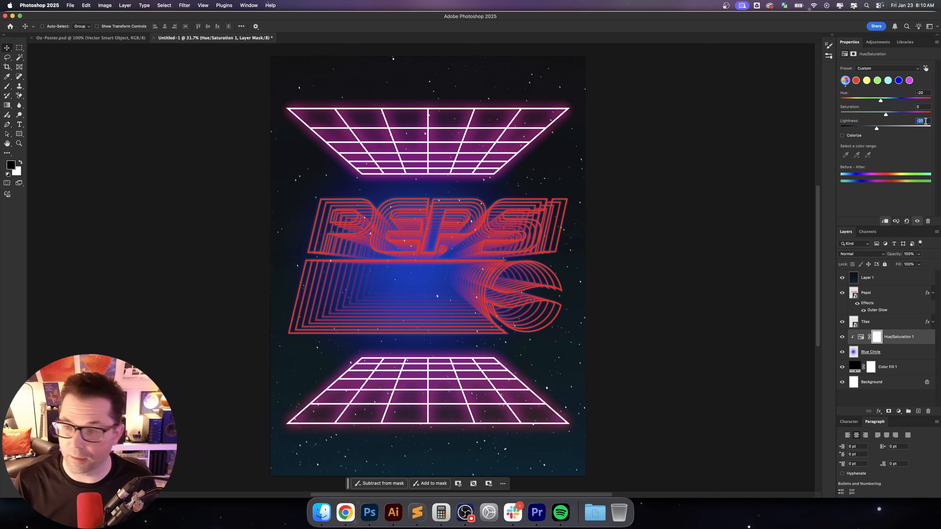
# Try a different saturation and a hue of -10 in the blue circle's Hue/Saturation adjustment
pyautogui.hotkey('shift', 'Tab')
pyautogui.write('10')
pyautogui.press('Return')
pyautogui.hotkey('shift', 'Down')
pyautogui.hotkey('shift', 'Down')
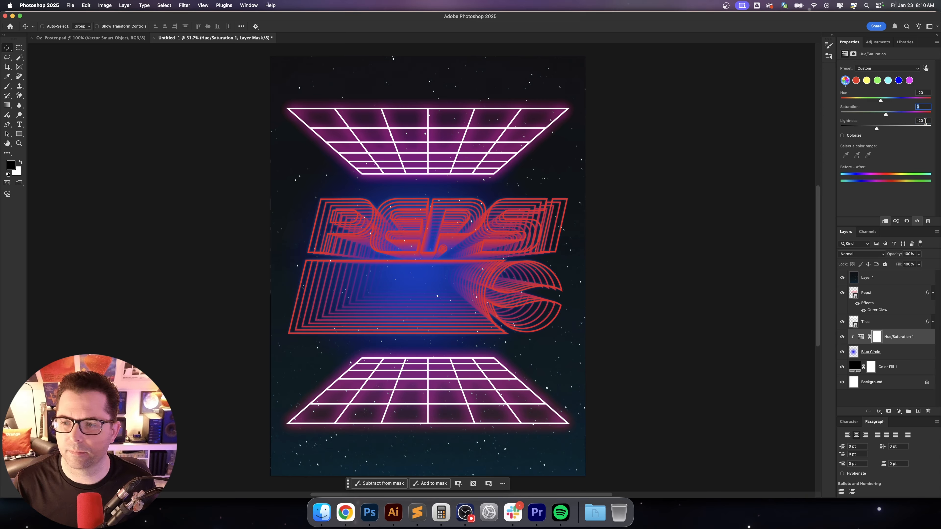
pyautogui.hotkey('shift', 'Tab')
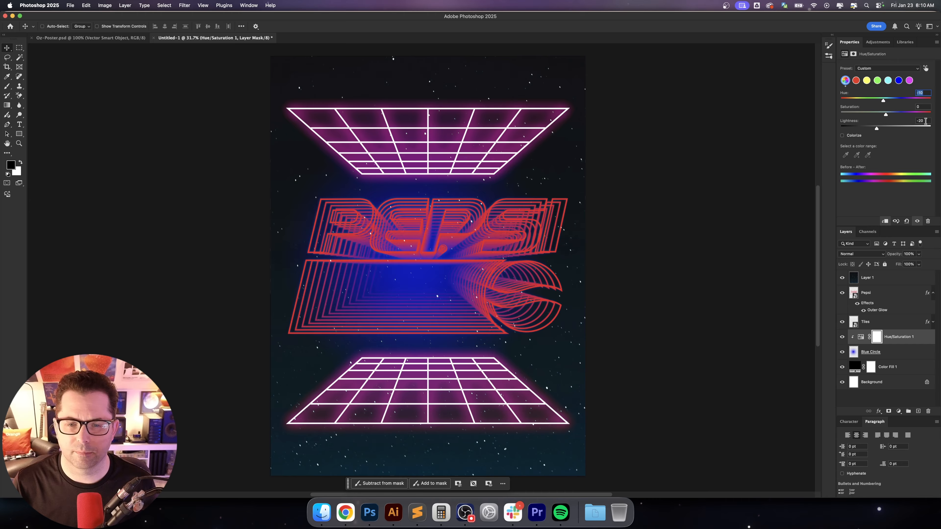
pyautogui.press('Escape')
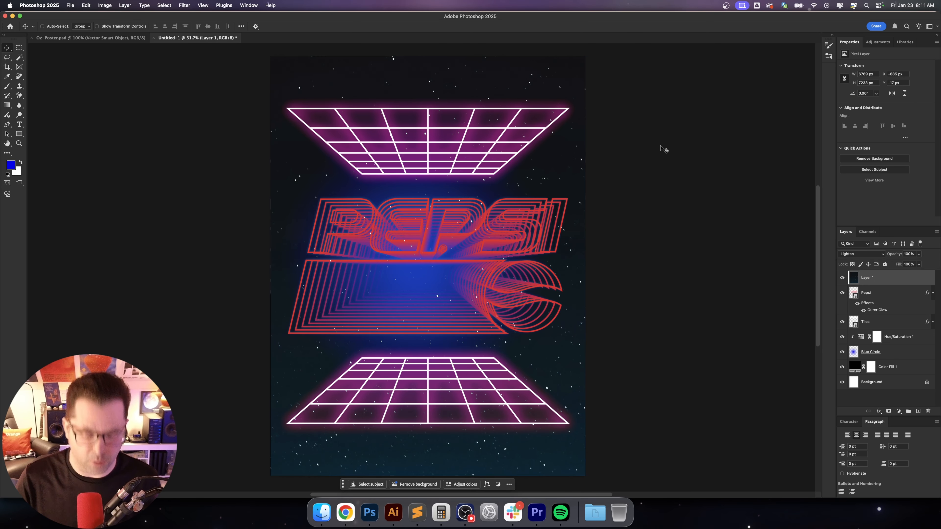
# Create a new layer named Grain above the night sky layer and fill it with 50% gray
pyautogui.press('super+shift+n')
pyautogui.write('Grain')
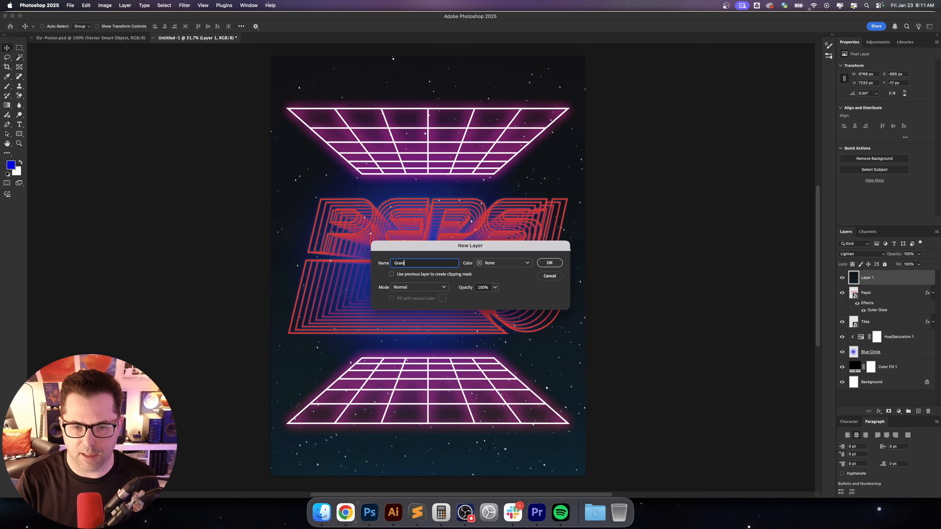
pyautogui.press('Return')
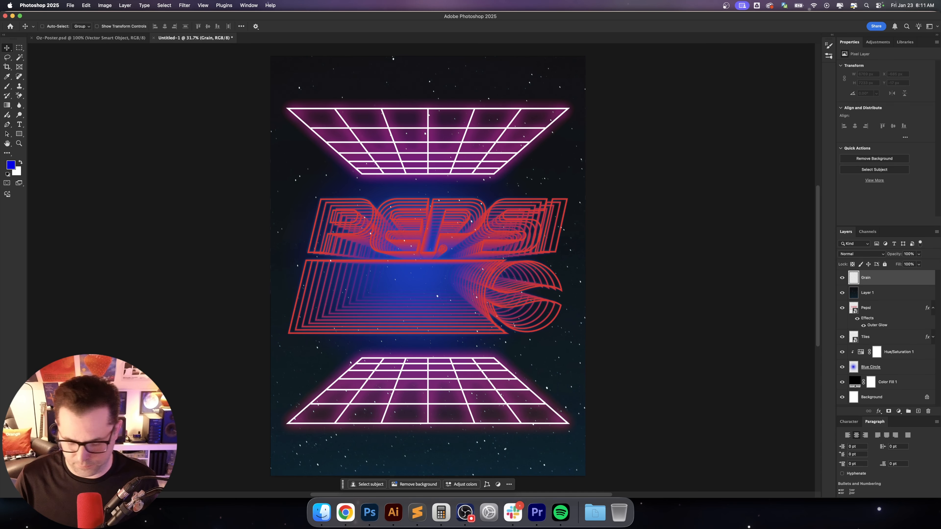
pyautogui.hotkey('shift', 'BackSpace')
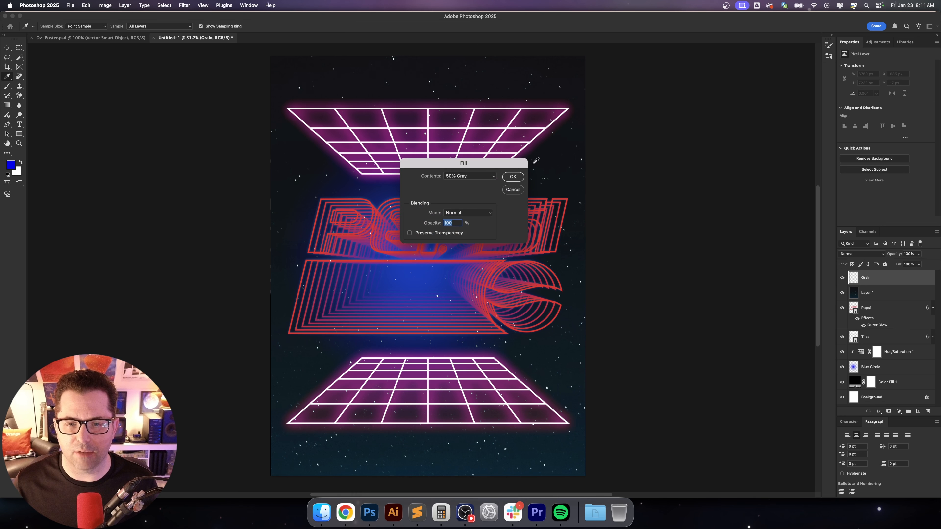
pyautogui.click(511, 178)
pyautogui.press('v')
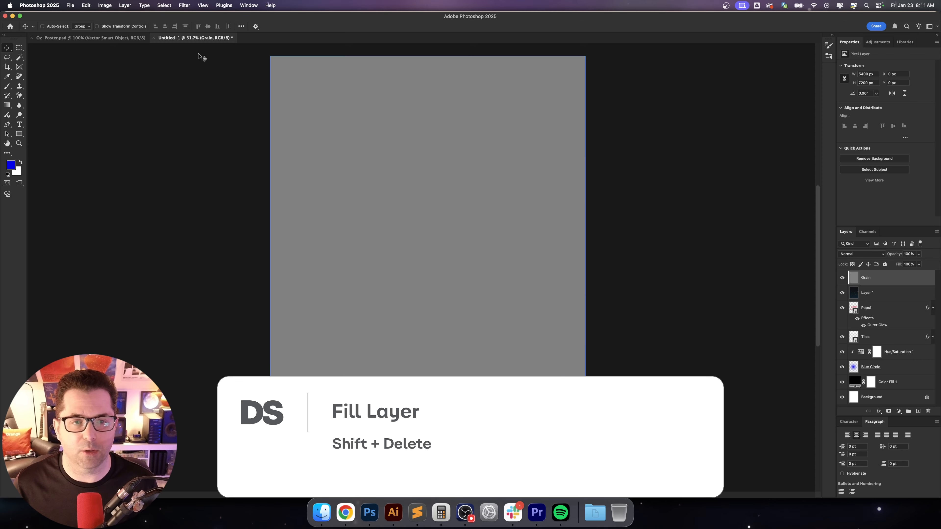
# Apply the Camera Raw Filter to the Grain layer with grain 100, size 50, roughness 75 and a darkening vignette
pyautogui.scroll(5, 325, 72)
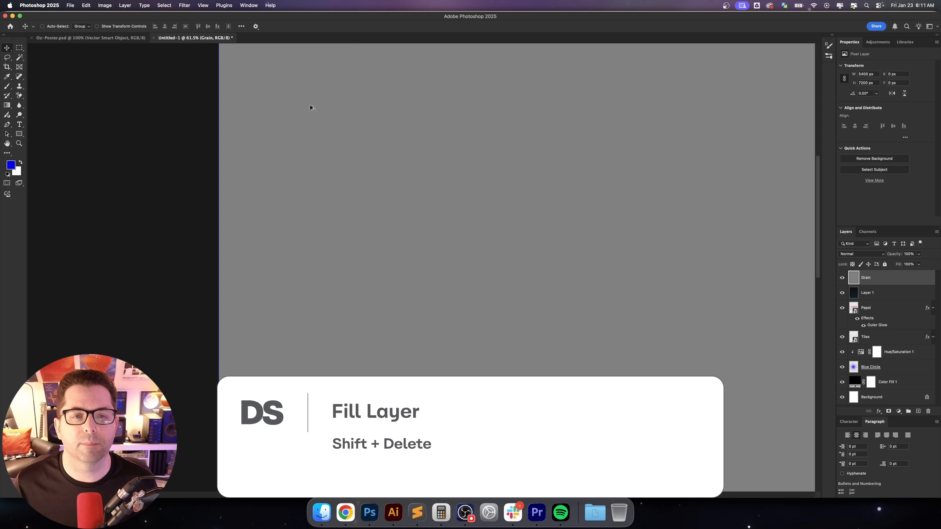
pyautogui.moveTo(310, 105); pyautogui.dragTo(304, 181)
pyautogui.click(184, 5)
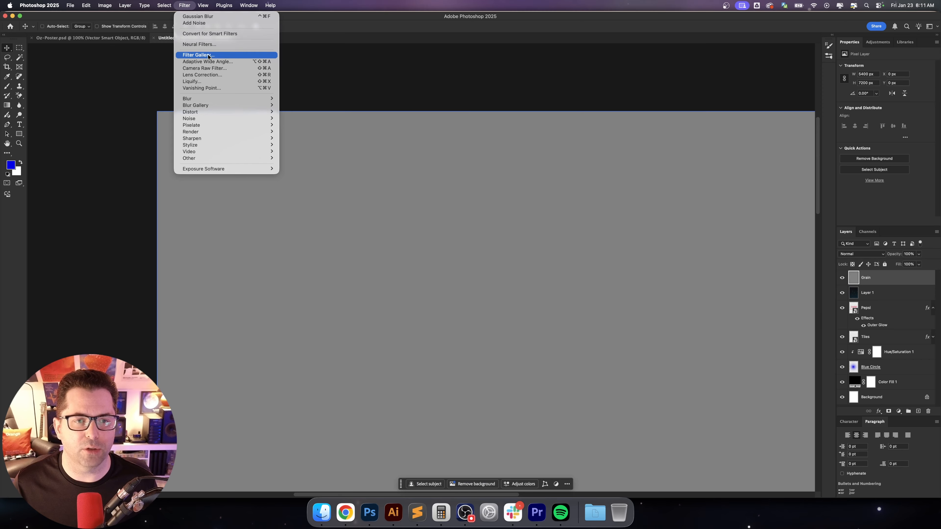
pyautogui.click(213, 70)
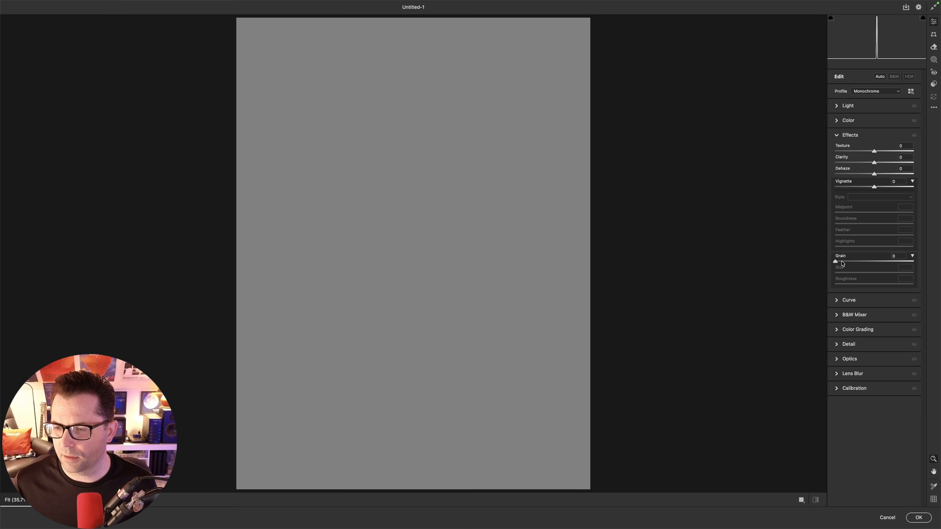
pyautogui.moveTo(841, 264); pyautogui.dragTo(939, 262)
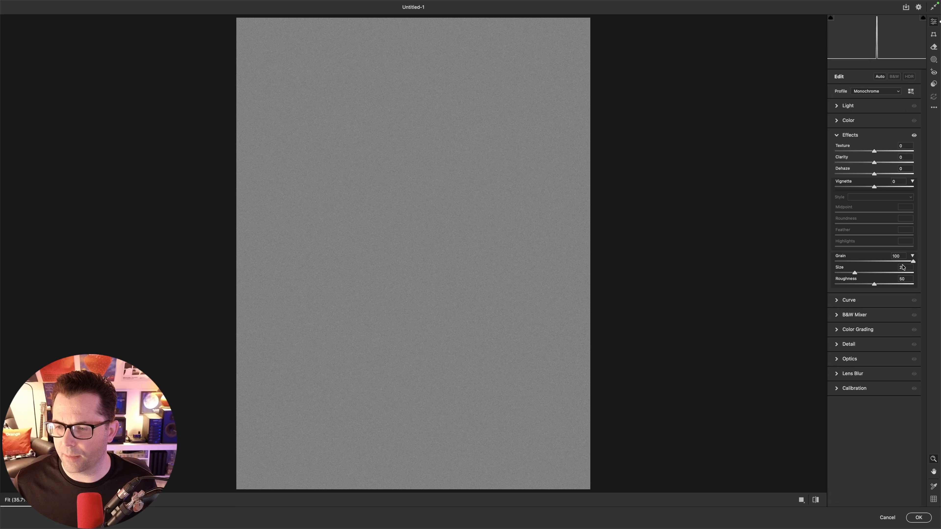
pyautogui.moveTo(855, 273); pyautogui.dragTo(893, 286)
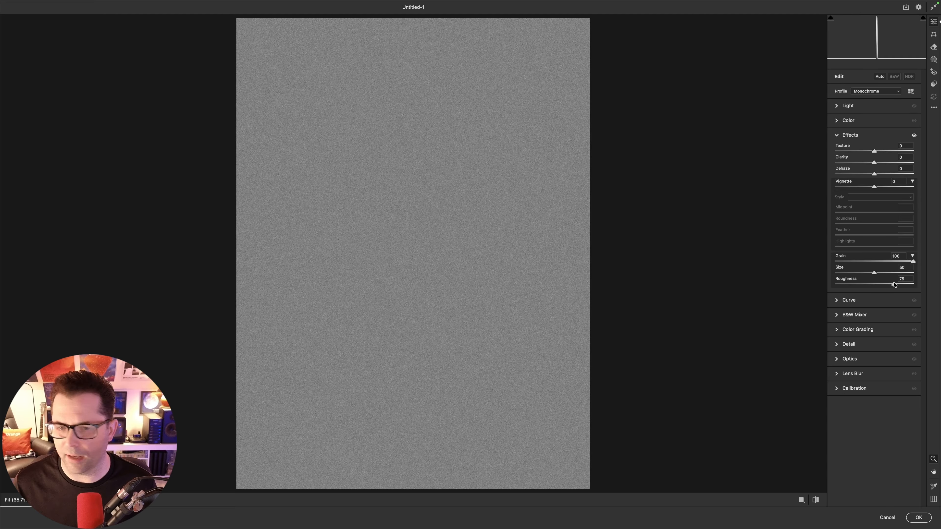
pyautogui.moveTo(874, 188); pyautogui.dragTo(858, 188)
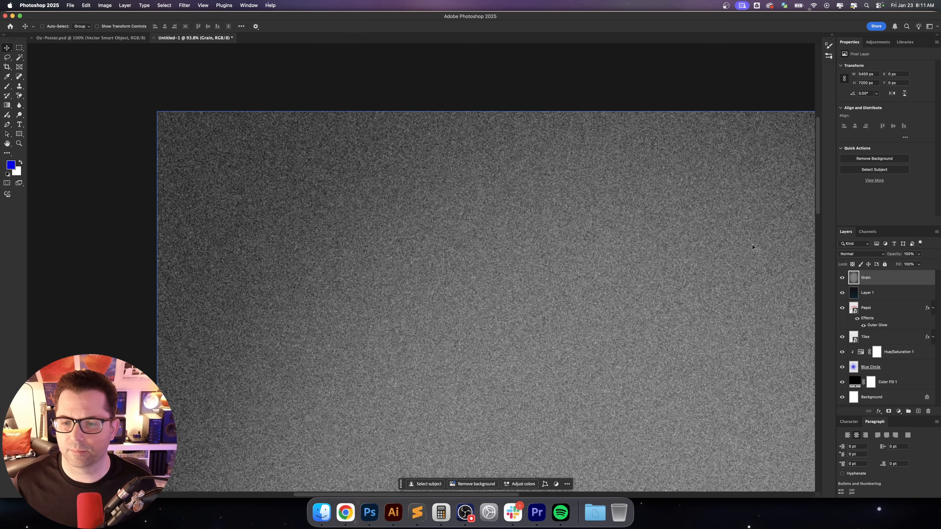
# Set the Grain layer's blend mode to Overlay and inspect the grain on the Pepsi lettering at 100% zoom
pyautogui.moveTo(704, 319); pyautogui.dragTo(658, 266)
pyautogui.press('super+0')
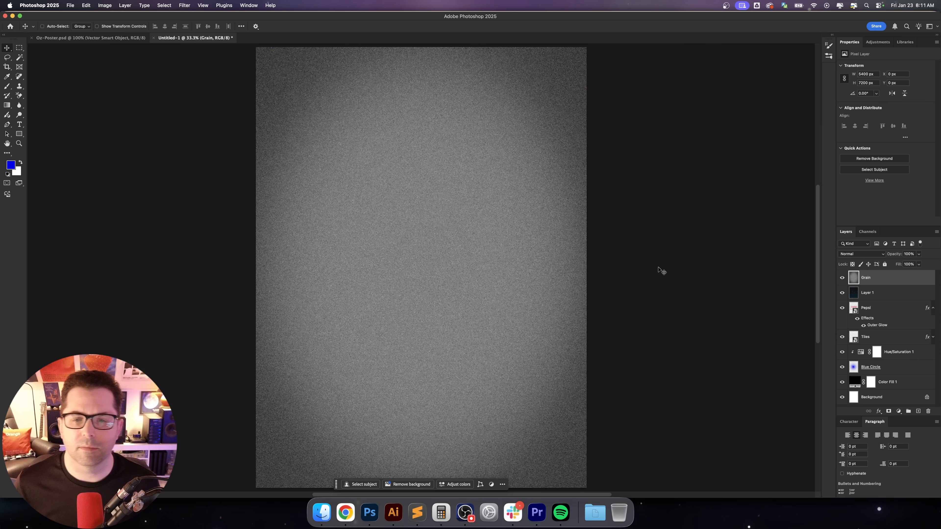
pyautogui.click(869, 256)
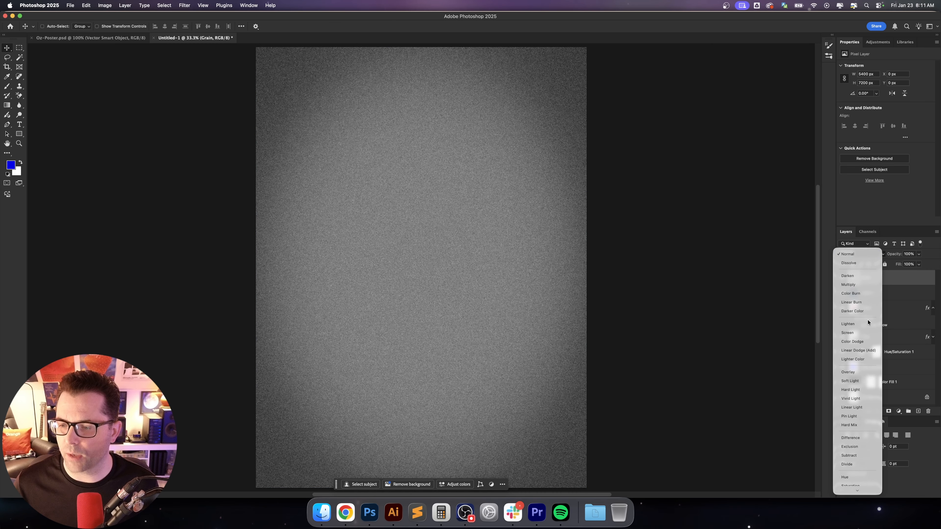
pyautogui.click(864, 375)
pyautogui.press('super+1')
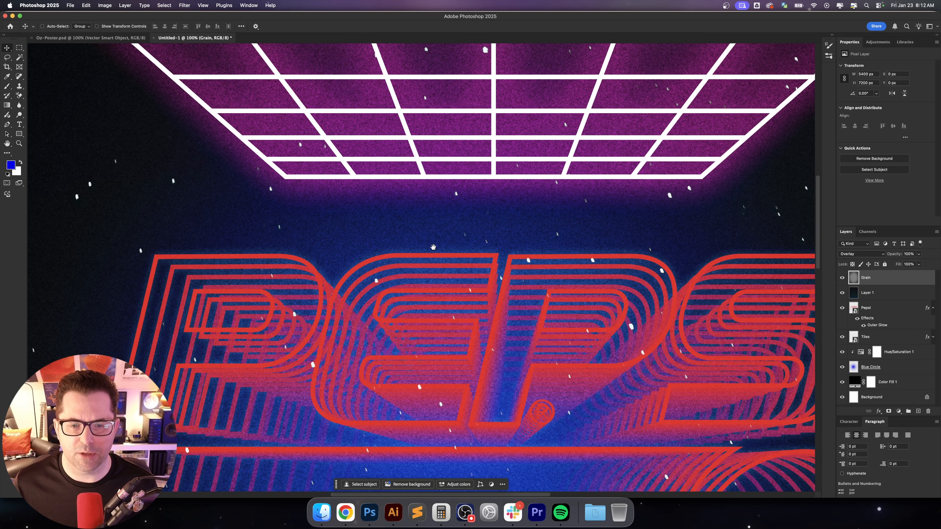
pyautogui.moveTo(503, 348); pyautogui.dragTo(511, 290)
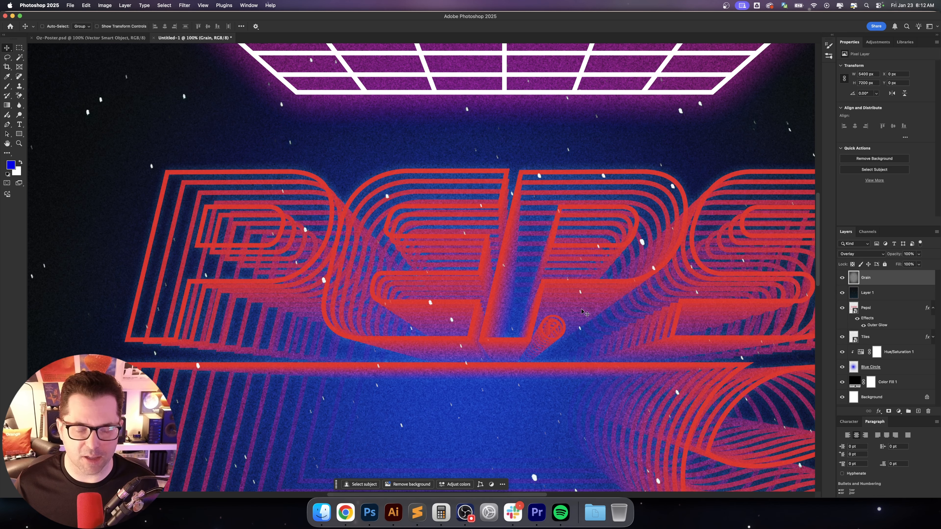
# Add a Hue/Saturation adjustment layer above the Pepsi layer and clip it to that layer
pyautogui.click(874, 351)
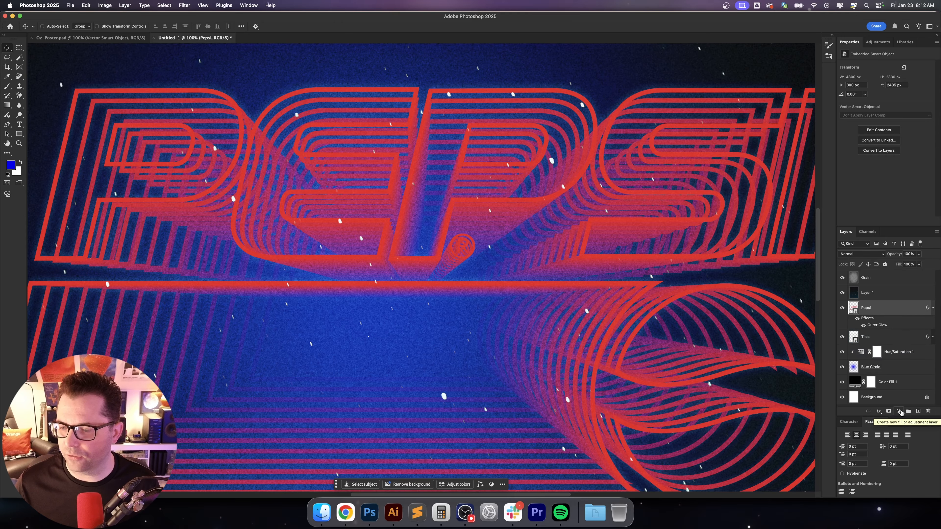
pyautogui.click(901, 413)
pyautogui.click(909, 376)
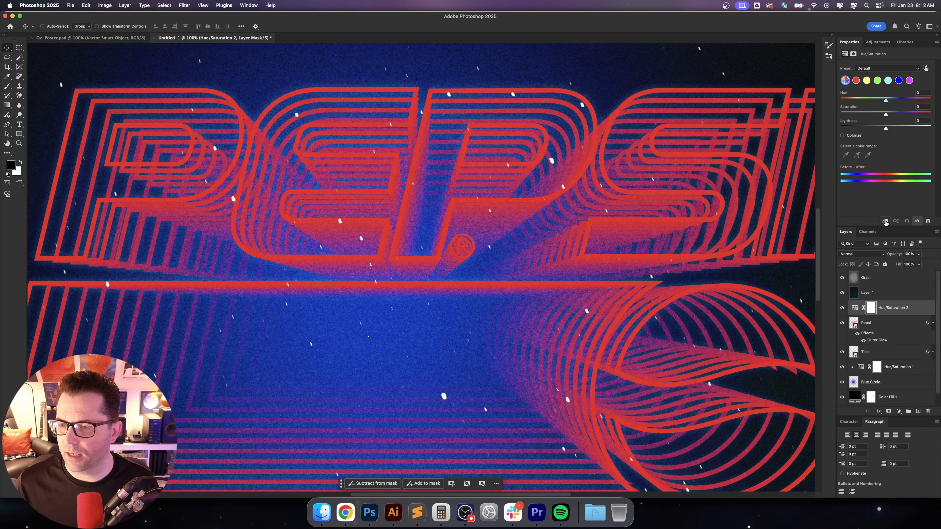
pyautogui.click(885, 223)
# Set the Pepsi layer's Hue/Saturation adjustment to hue -10, saturation +50 and lightness +10
pyautogui.click(925, 93)
pyautogui.hotkey('shift', 'Down')
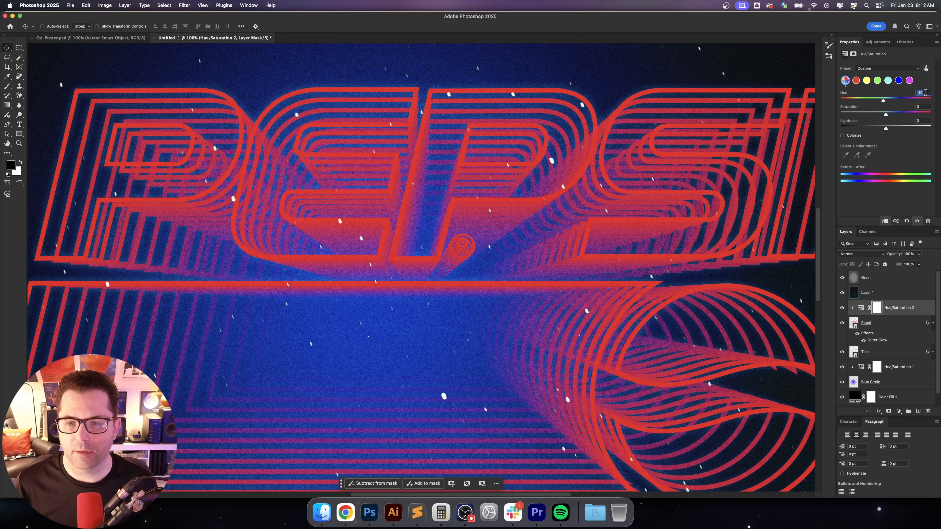
pyautogui.hotkey('shift', 'Up')
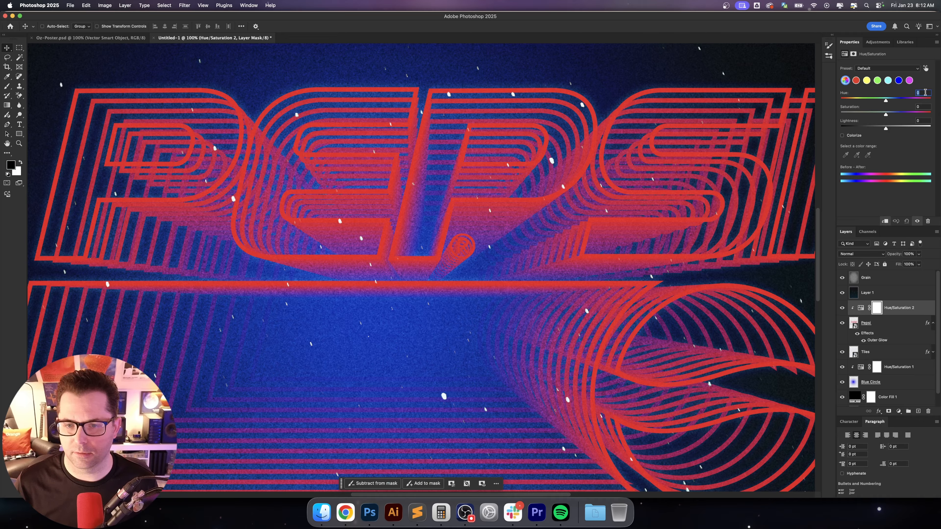
pyautogui.hotkey('shift', 'Down')
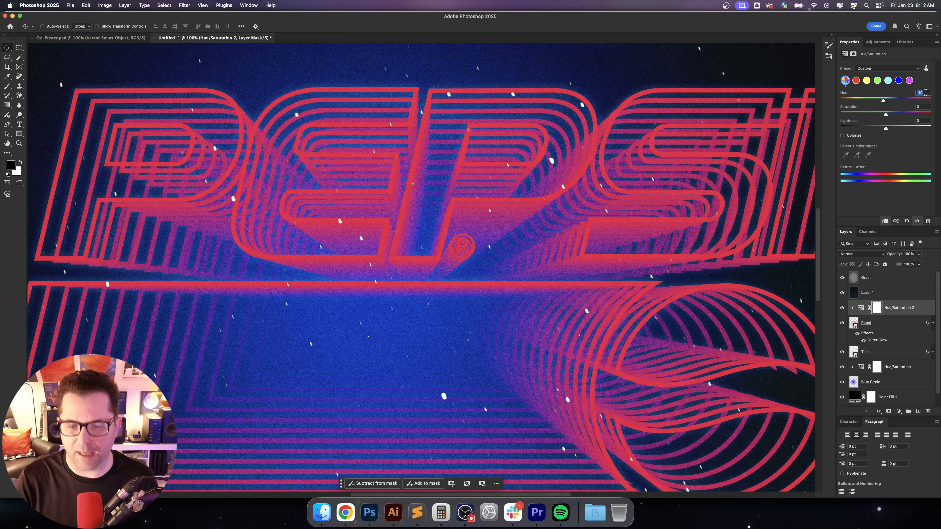
pyautogui.press('Tab')
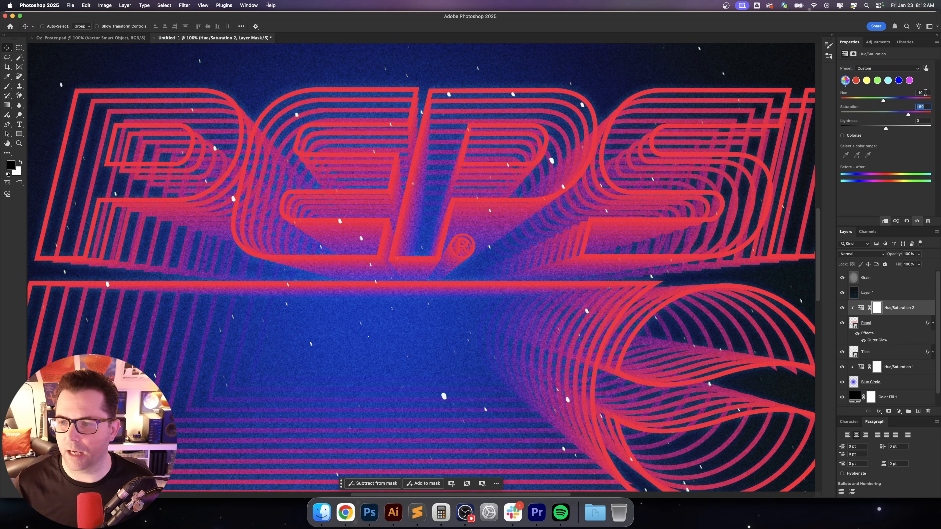
pyautogui.press('Tab')
pyautogui.hotkey('shift', 'Up')
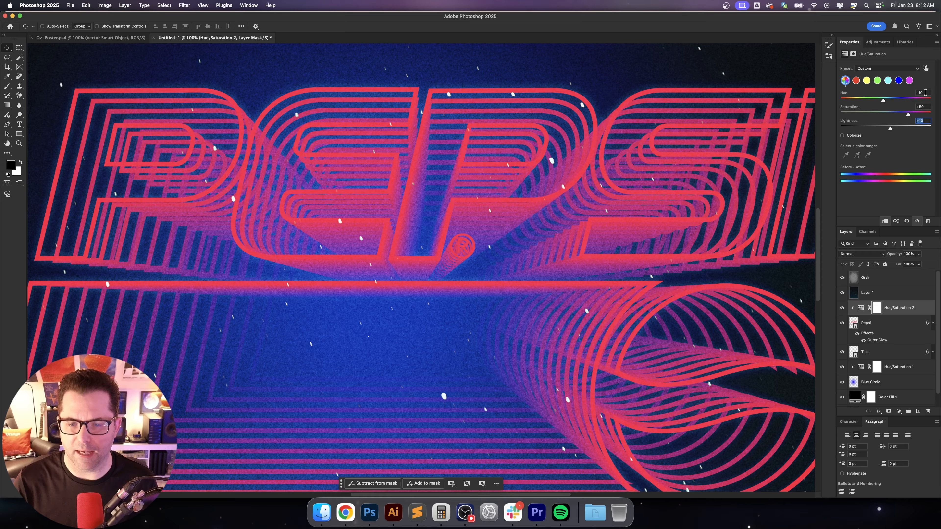
# Apply a Gaussian Blur smart filter with a 5.0 pixel radius to the Pepsi layer
pyautogui.press('Return')
pyautogui.press('super+0')
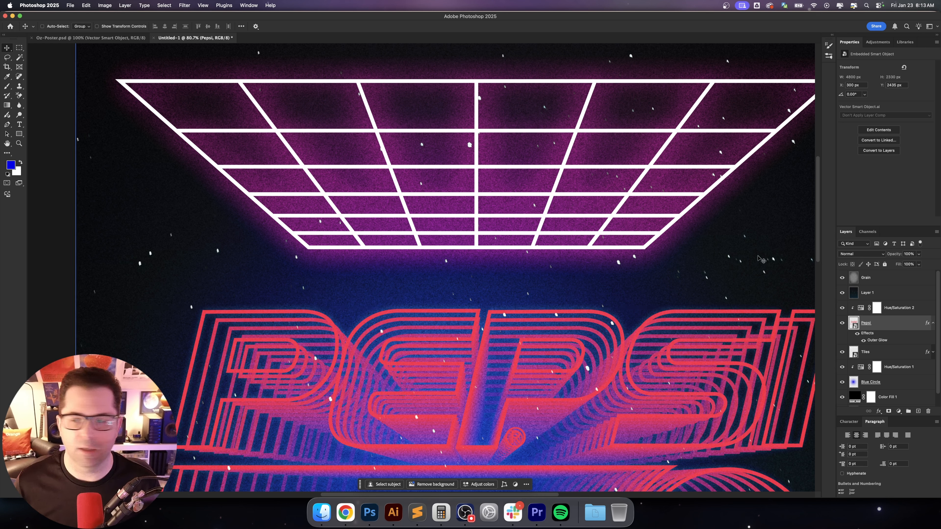
pyautogui.click(185, 5)
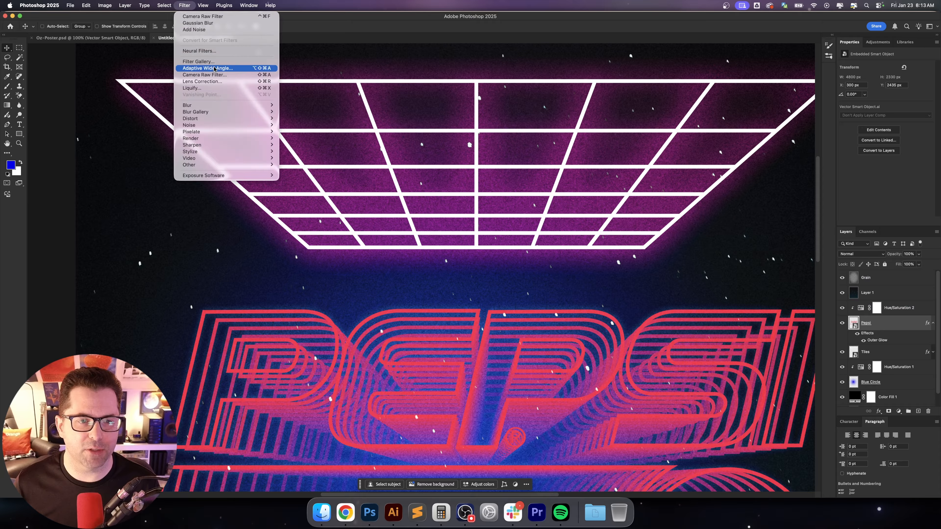
pyautogui.moveTo(256, 106)
pyautogui.click(300, 132)
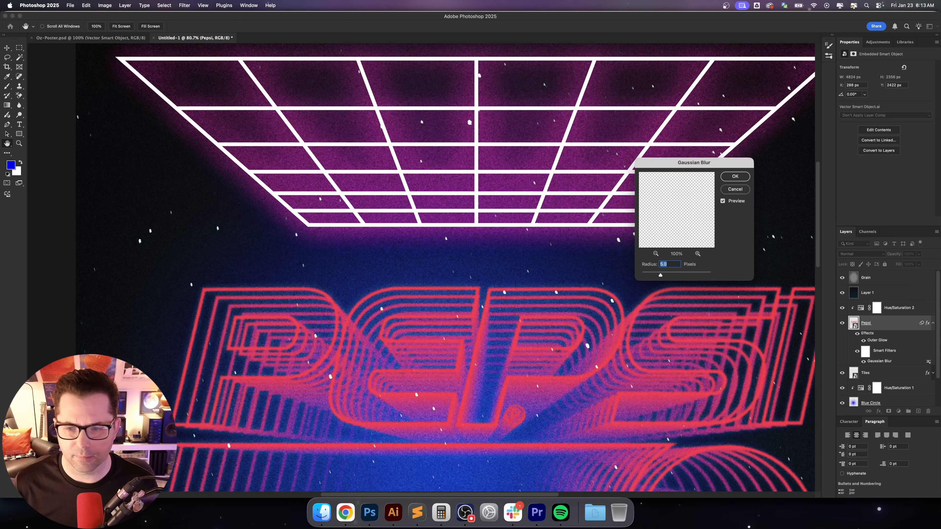
pyautogui.press('Return')
pyautogui.press('v')
pyautogui.hotkey('alt', '.')
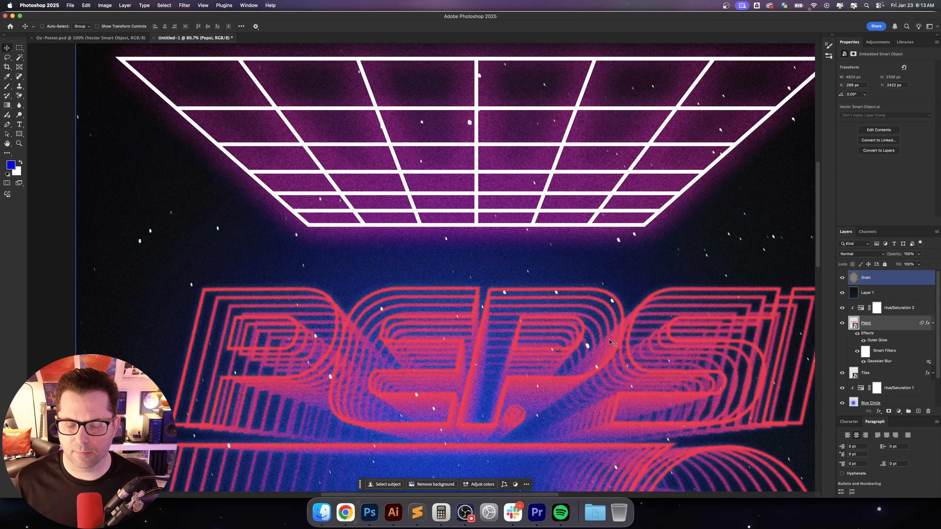
# Collapse the Pepsi layer's effects list and apply the same Gaussian Blur smart filter to the Tiles layer
pyautogui.moveTo(552, 344); pyautogui.dragTo(527, 292)
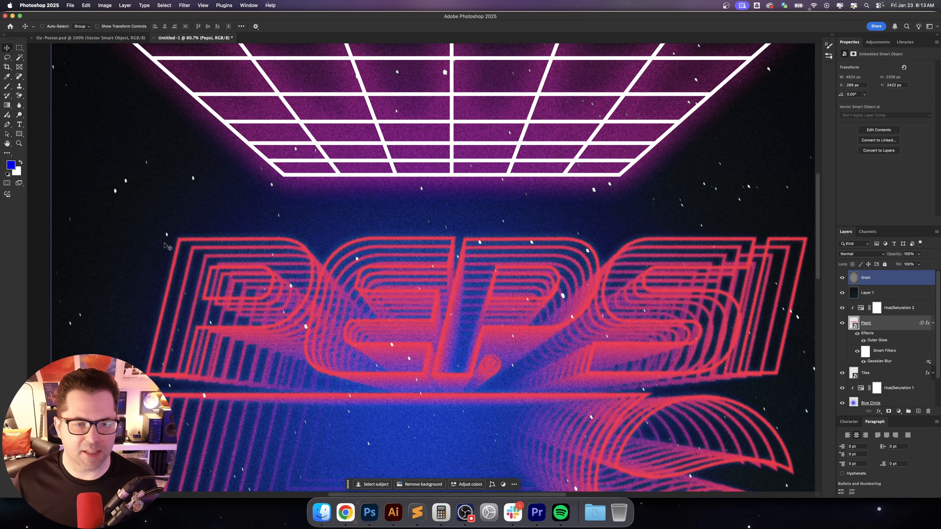
pyautogui.moveTo(169, 247); pyautogui.dragTo(308, 269)
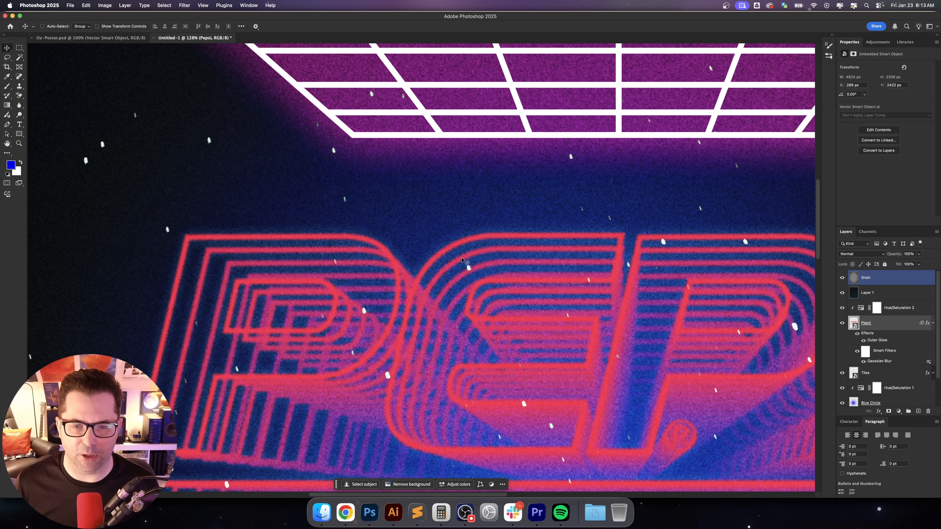
pyautogui.moveTo(542, 160); pyautogui.dragTo(512, 278)
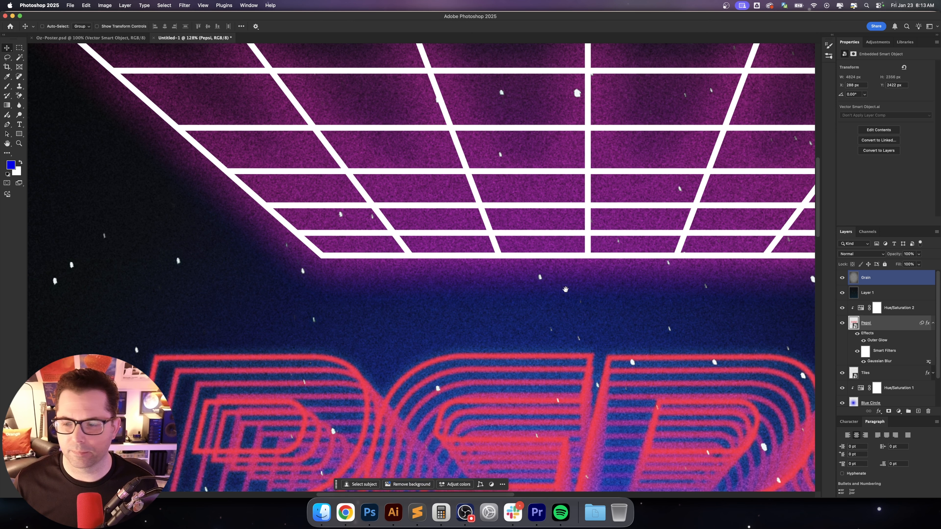
pyautogui.click(933, 323)
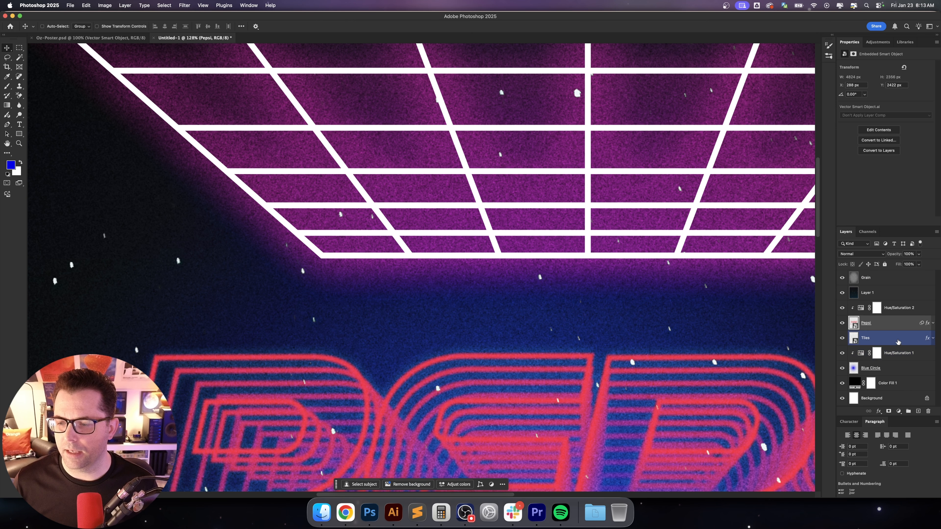
pyautogui.click(900, 342)
pyautogui.moveTo(388, 159); pyautogui.dragTo(390, 199)
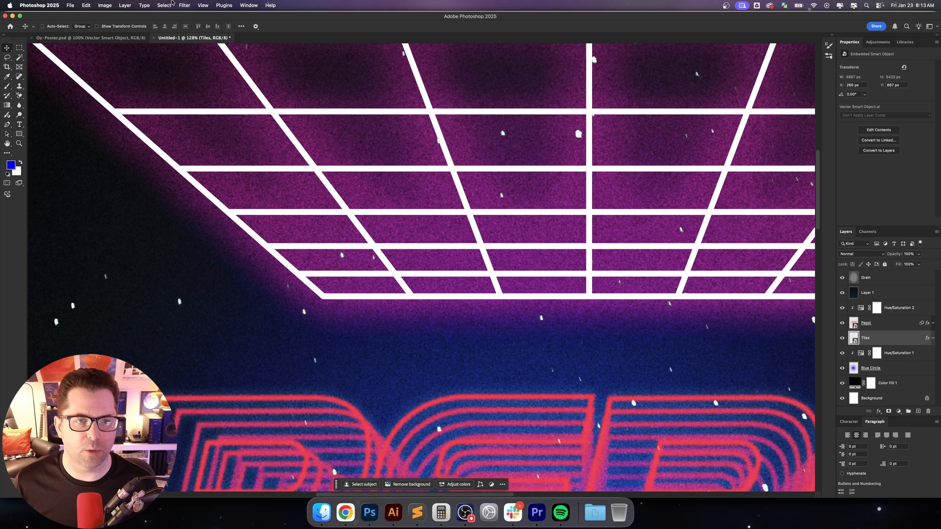
pyautogui.click(171, 4)
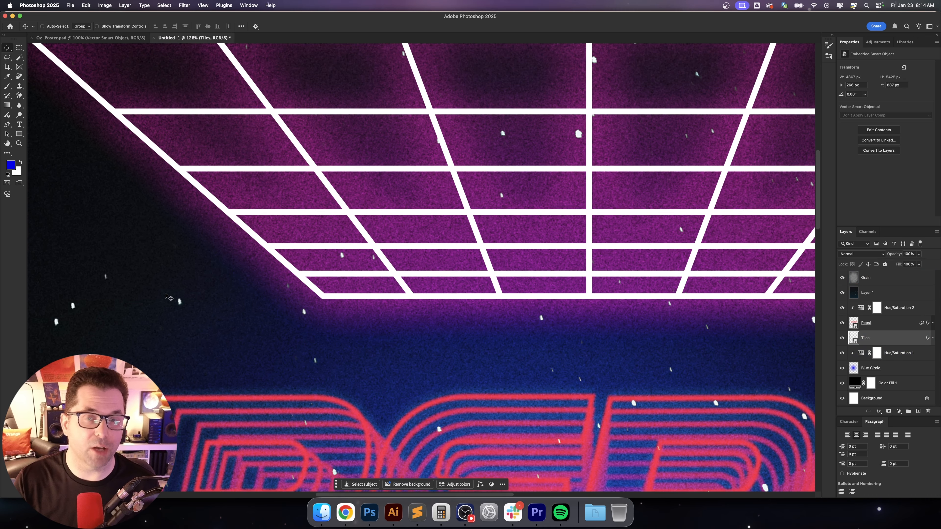
pyautogui.press('super+shift+z')
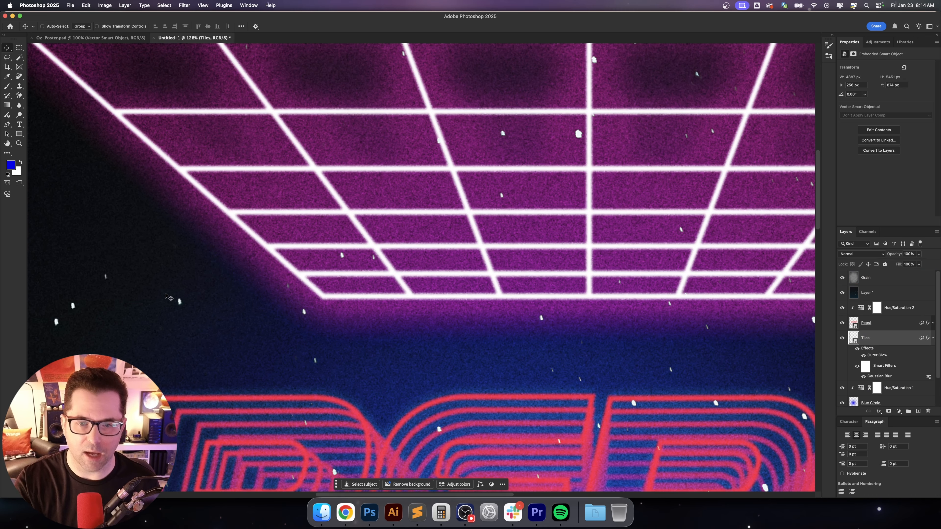